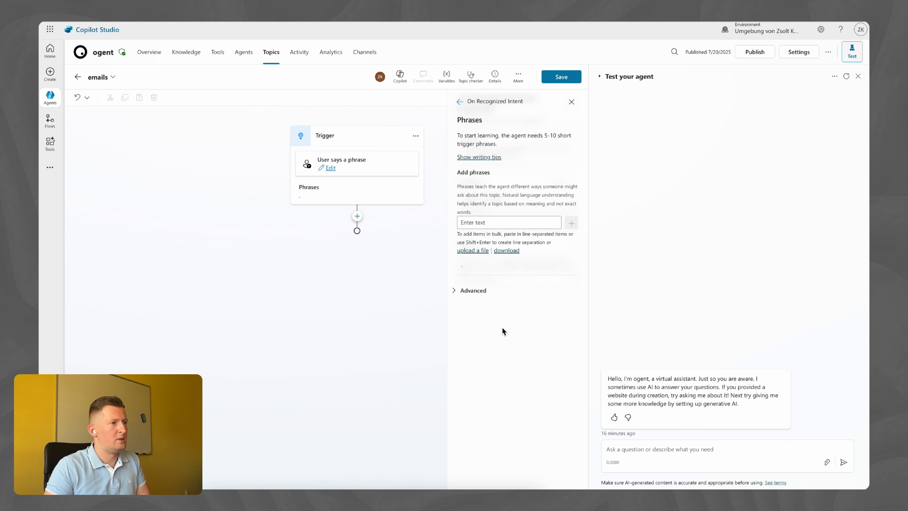
Save the emails topic with its phrase trigger and close the trigger's properties.
{"action": "left_click", "coordinate": [556, 83]}
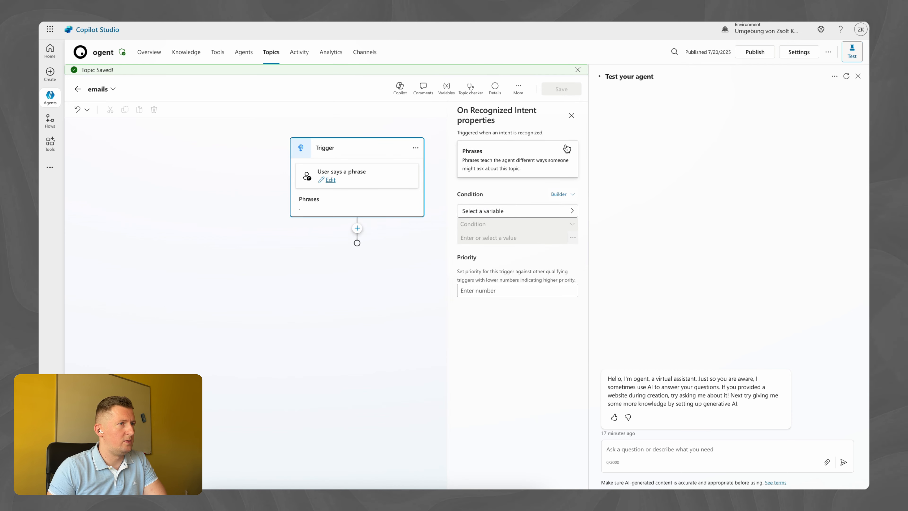
{"action": "left_click", "coordinate": [572, 116]}
Add the Office 365 Outlook connector action Get emails (V3) below the trigger with the offered connection, and save the topic.
{"action": "left_click", "coordinate": [357, 229]}
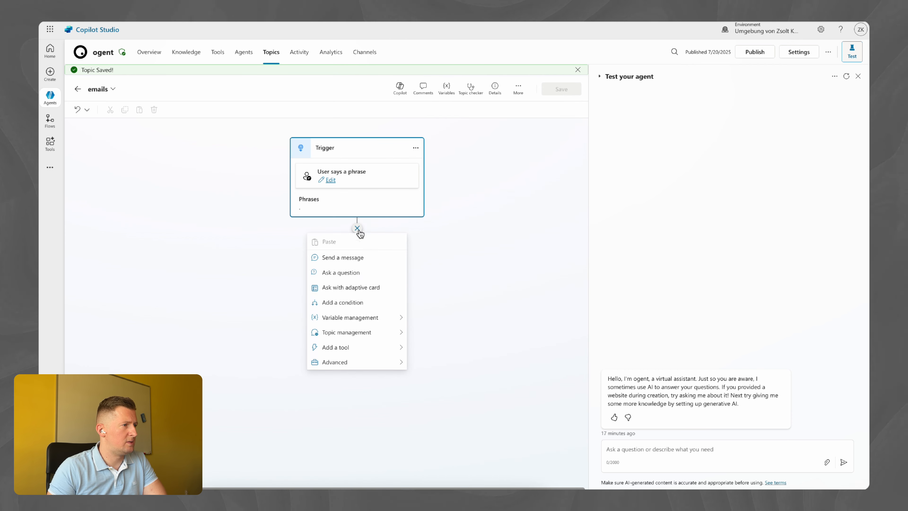
{"action": "mouse_move", "coordinate": [362, 350]}
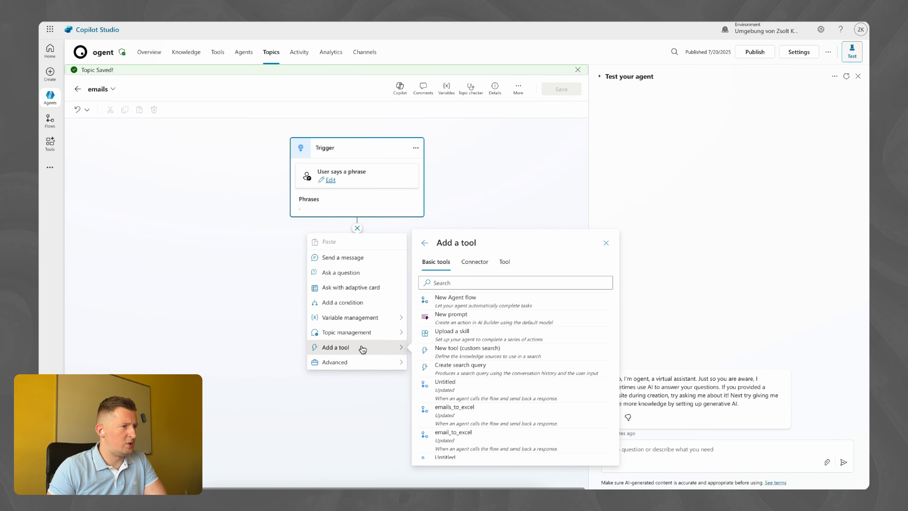
{"action": "left_click", "coordinate": [481, 269]}
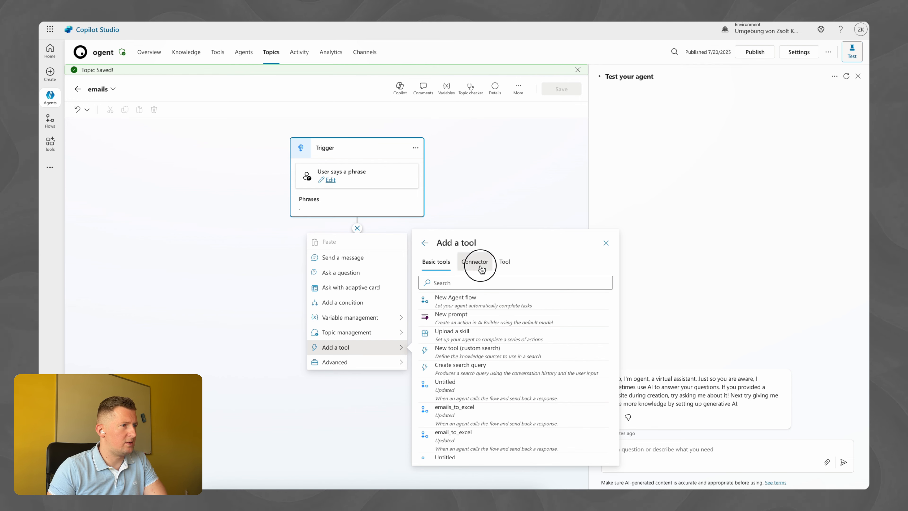
{"action": "left_click", "coordinate": [450, 282]}
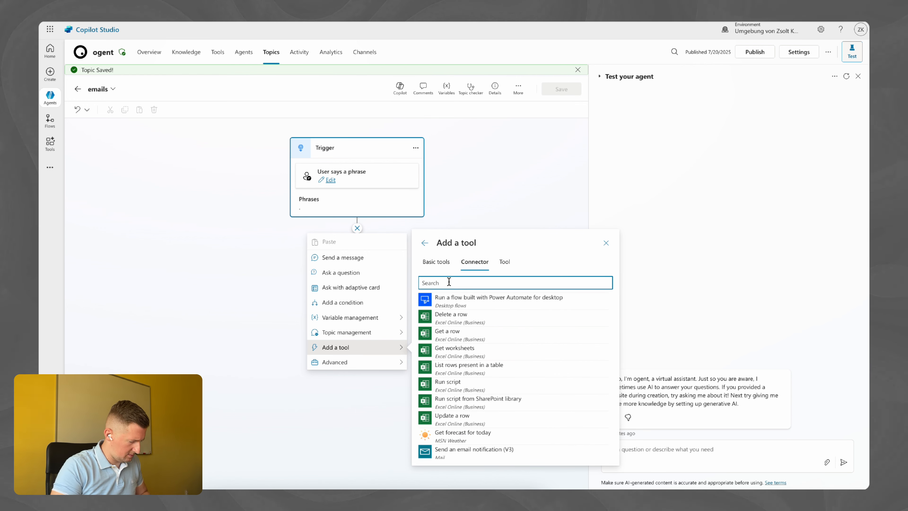
{"action": "type", "text": "get email"}
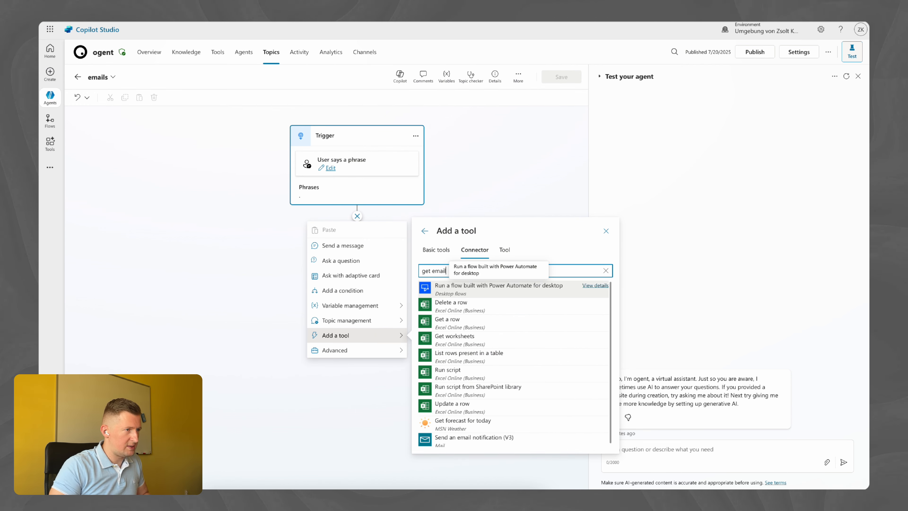
{"action": "type", "text": "s"}
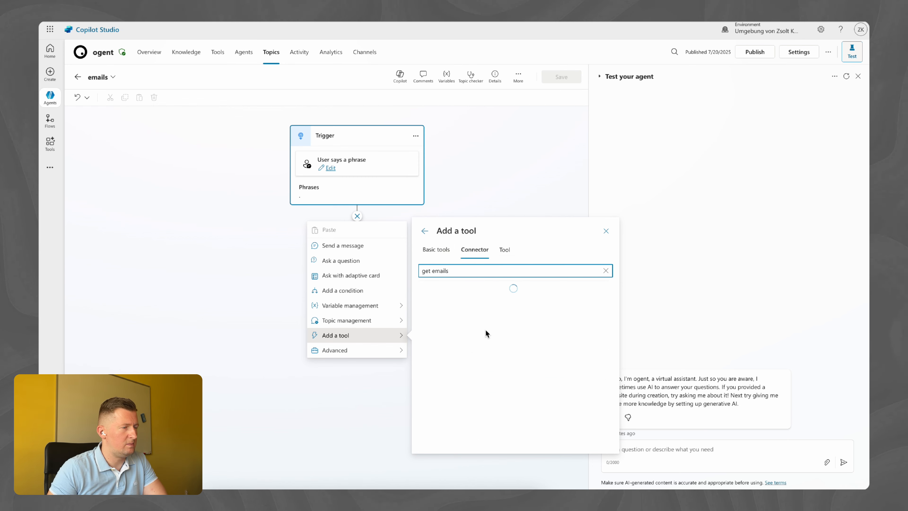
{"action": "left_click", "coordinate": [471, 308]}
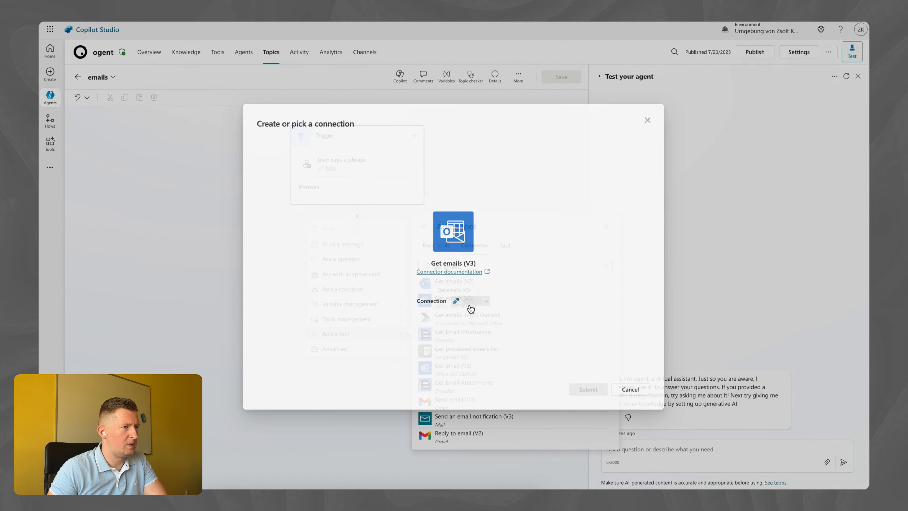
{"action": "left_click", "coordinate": [584, 395]}
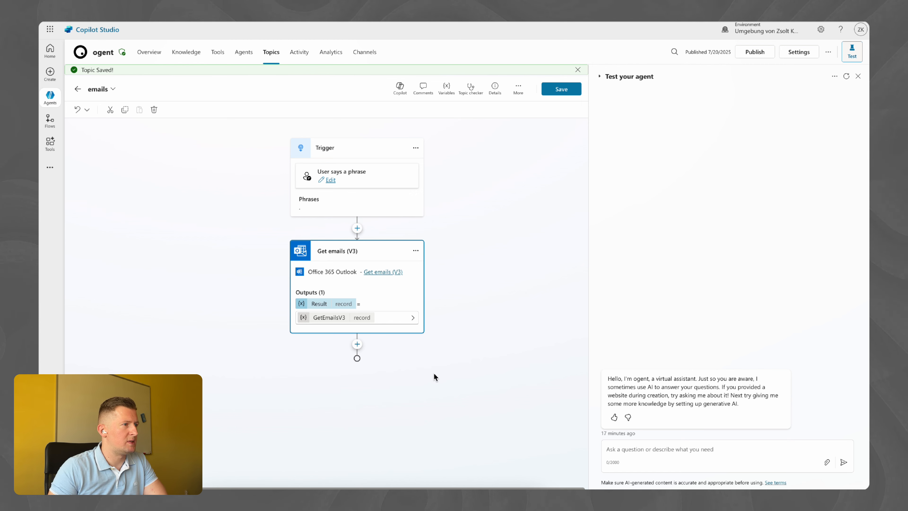
{"action": "left_click", "coordinate": [557, 92]}
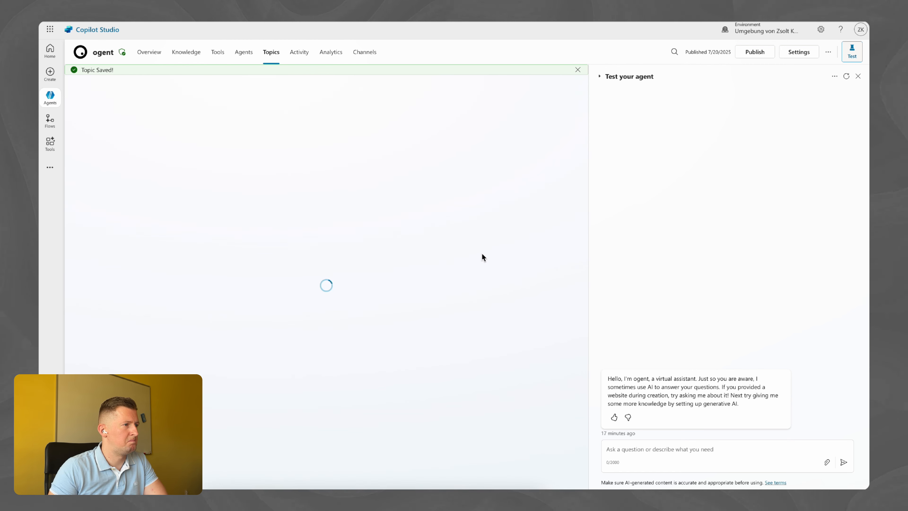
Set the end user authentication of the Get emails (V3) node to Agent author authentication and save the topic.
{"action": "left_click", "coordinate": [416, 250]}
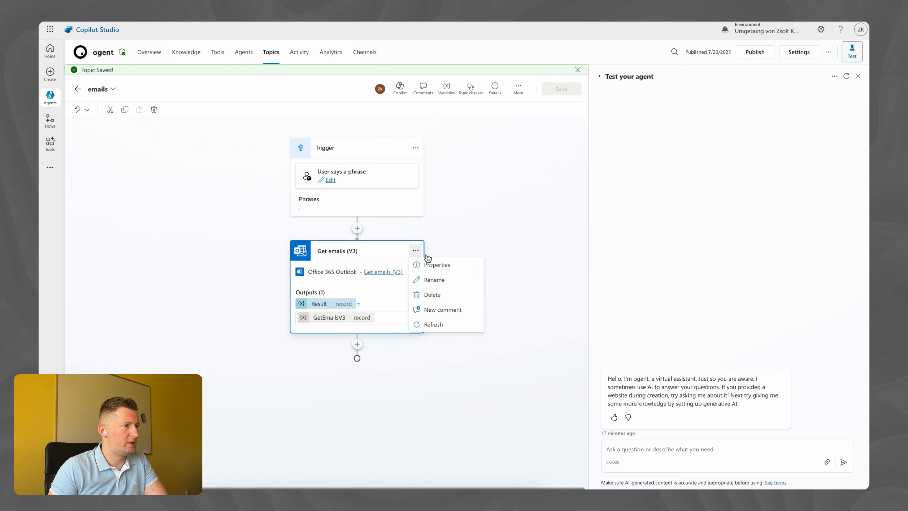
{"action": "left_click", "coordinate": [433, 266]}
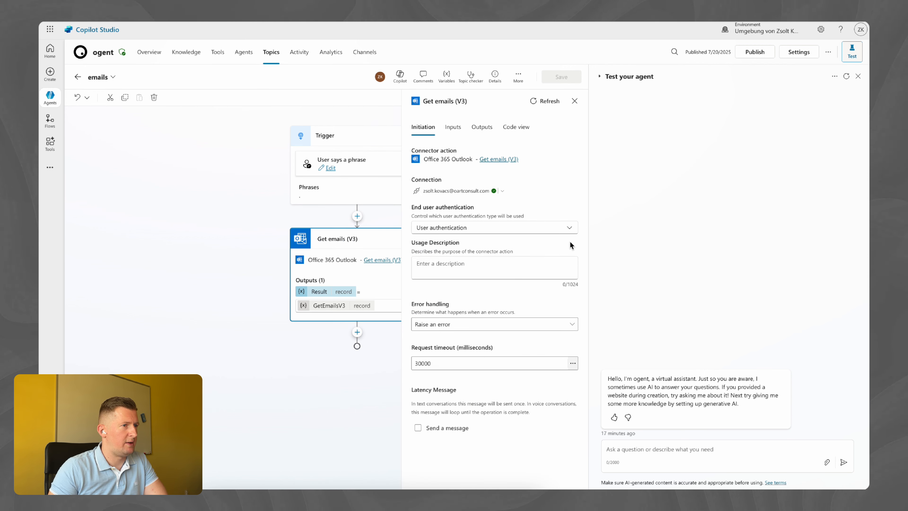
{"action": "left_click", "coordinate": [516, 229]}
{"action": "left_click", "coordinate": [517, 257]}
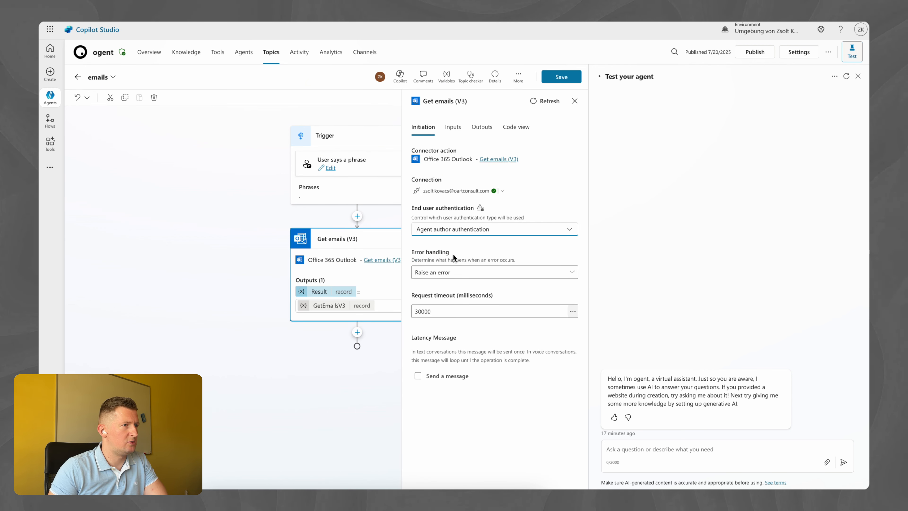
{"action": "left_click", "coordinate": [556, 84]}
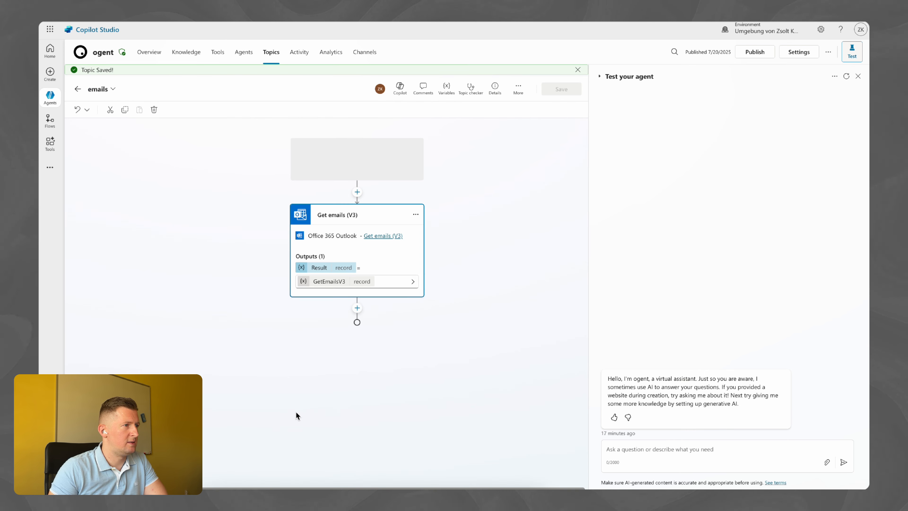
Set the Folder input of the Get emails (V3) node to a subfolder of Beérkezett üzenetek.
{"action": "left_click", "coordinate": [416, 251]}
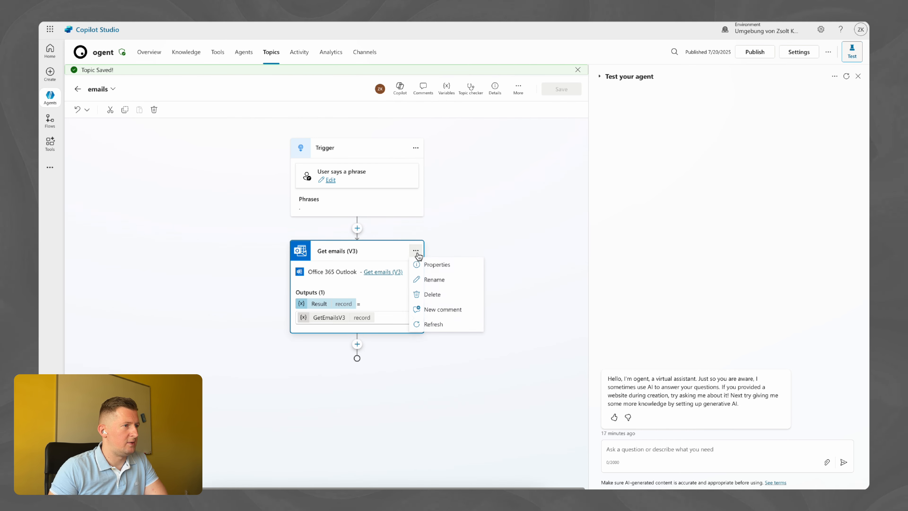
{"action": "left_click", "coordinate": [427, 265]}
{"action": "left_click", "coordinate": [457, 140]}
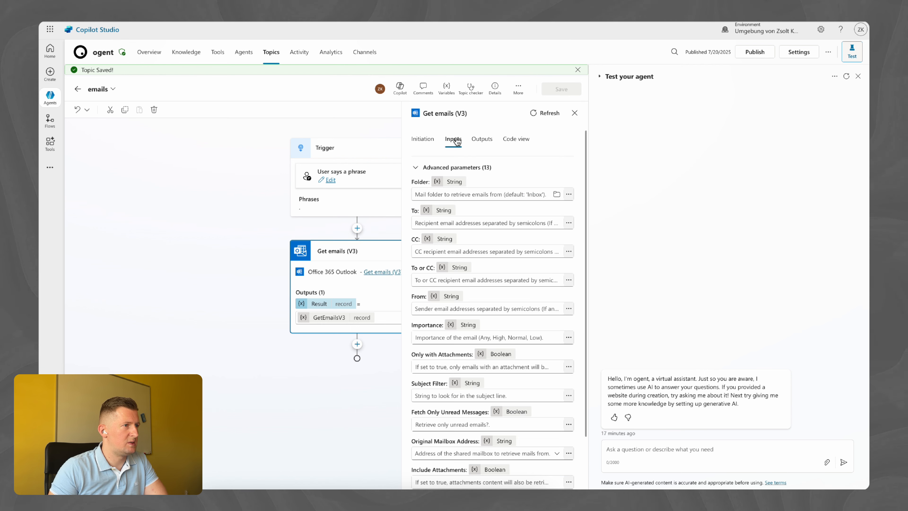
{"action": "left_click", "coordinate": [557, 193]}
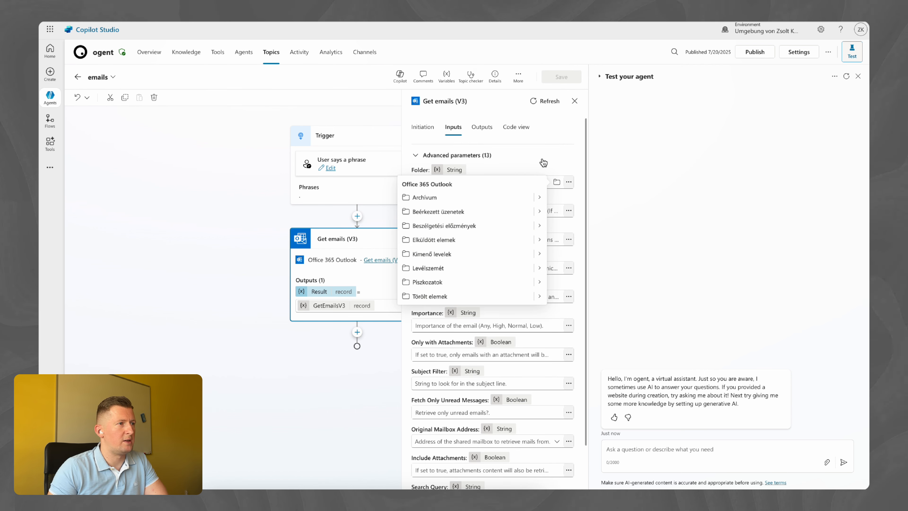
{"action": "left_click", "coordinate": [540, 211]}
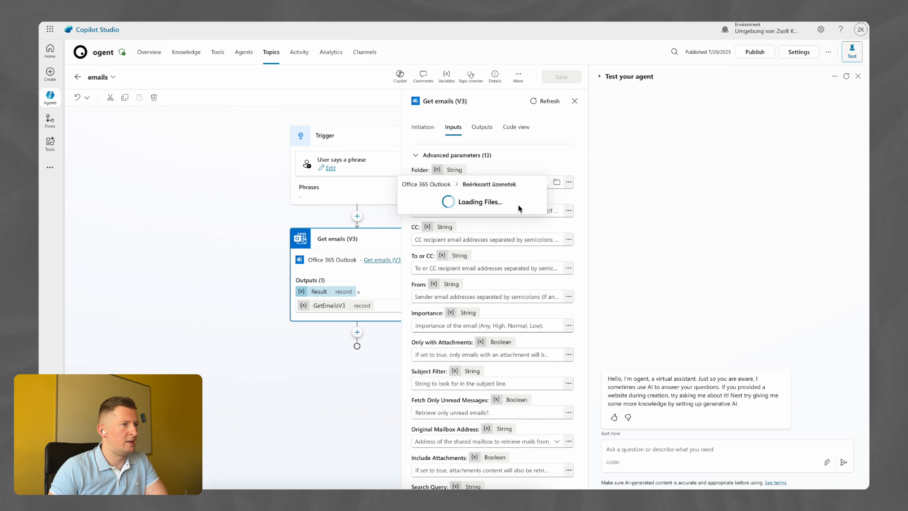
{"action": "left_click", "coordinate": [419, 267]}
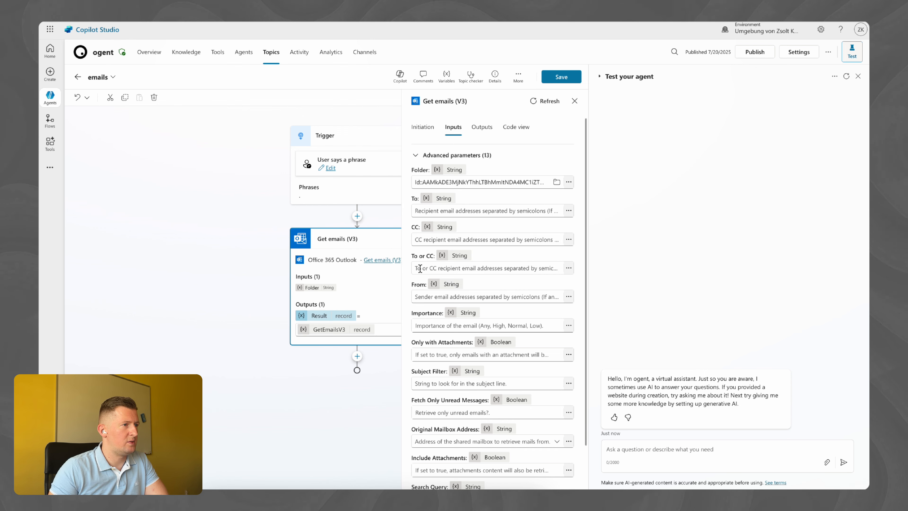
Set Fetch Only Unread Messages to False for the Get emails (V3) node and save the topic.
{"action": "scroll", "coordinate": [470, 331], "scroll_direction": "down", "scroll_amount": 2}
{"action": "left_click", "coordinate": [440, 359]}
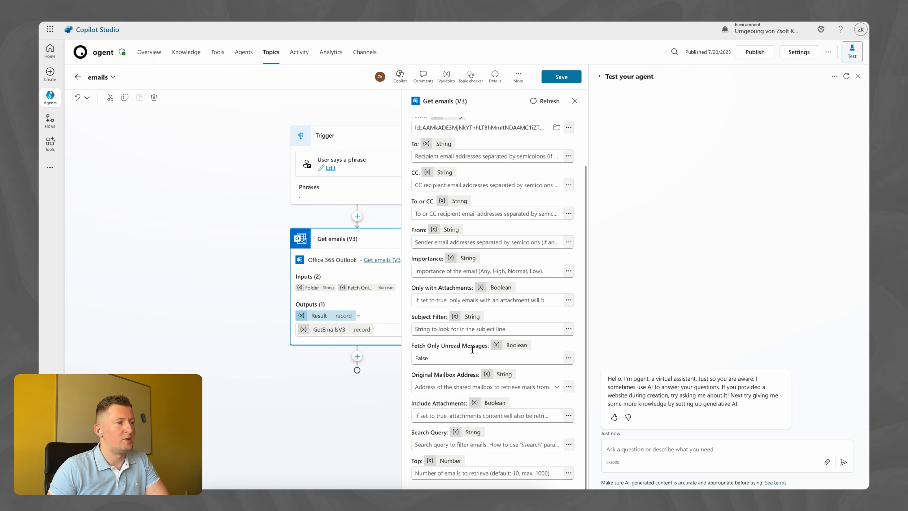
{"action": "left_click", "coordinate": [558, 80]}
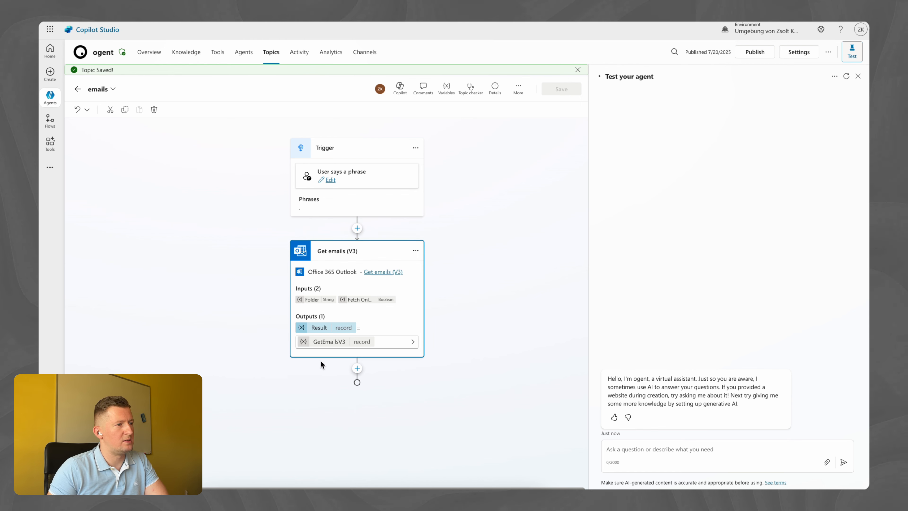
Add a Set variable value node below Get emails (V3) and create a new variable as its target.
{"action": "left_click", "coordinate": [357, 369]}
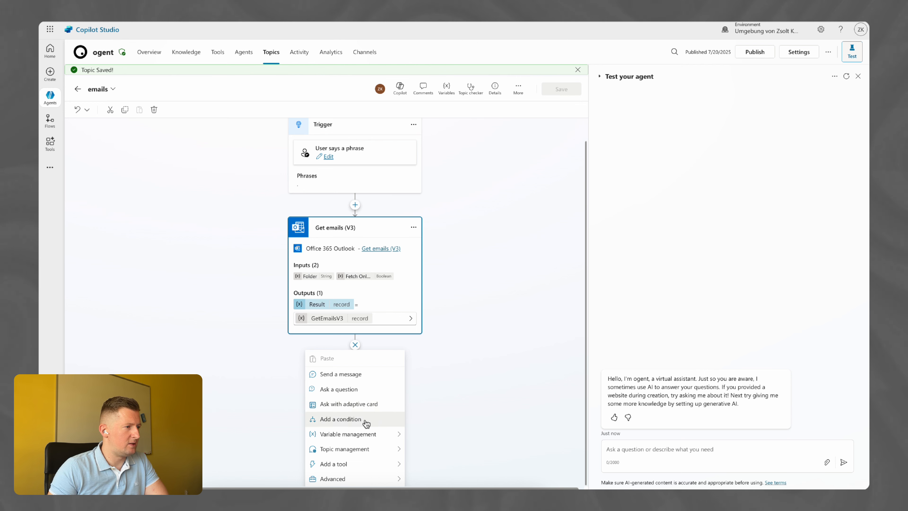
{"action": "left_click", "coordinate": [451, 422]}
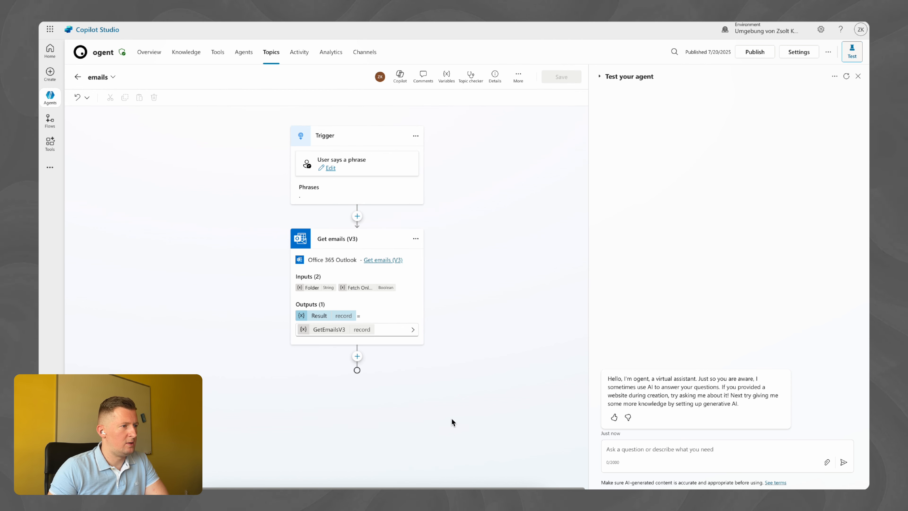
{"action": "left_click", "coordinate": [358, 357]}
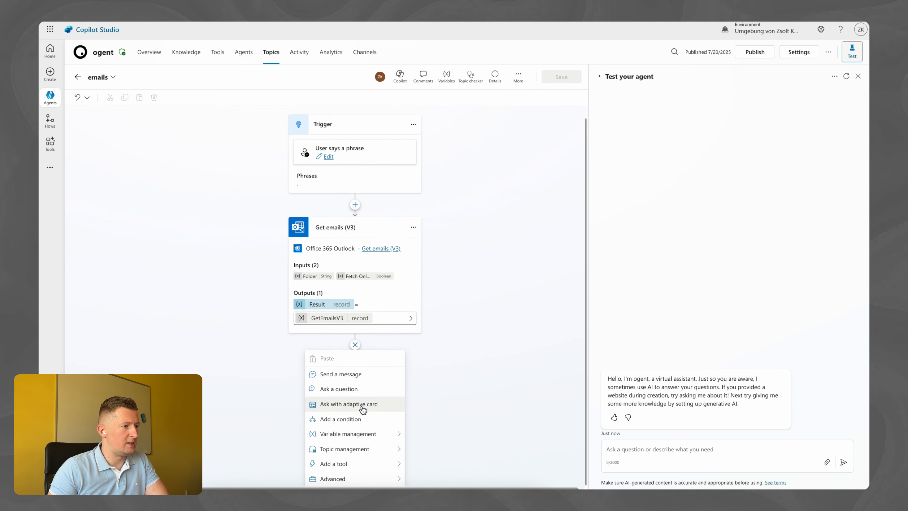
{"action": "mouse_move", "coordinate": [374, 437]}
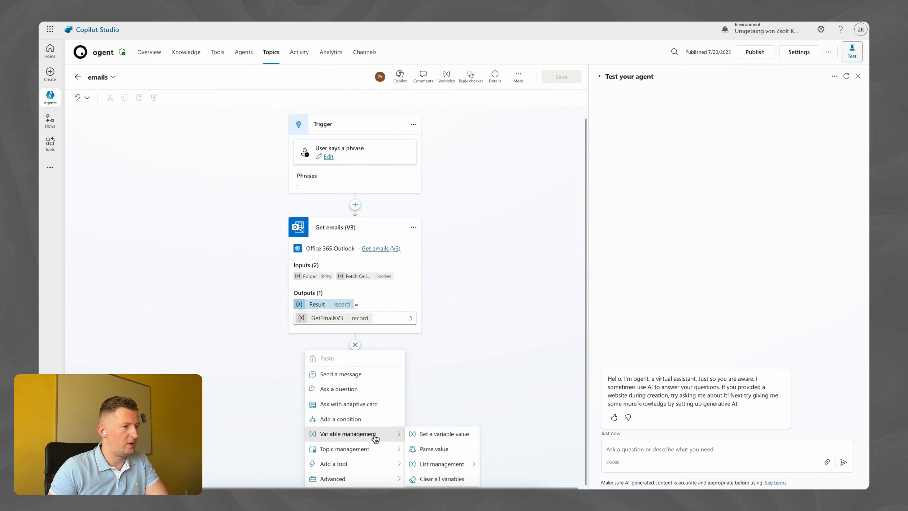
{"action": "left_click", "coordinate": [422, 434]}
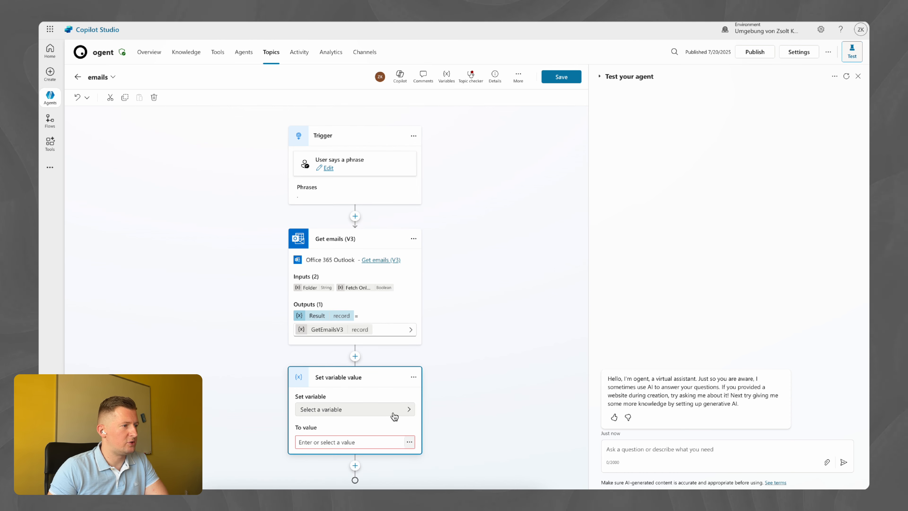
{"action": "left_click", "coordinate": [409, 414]}
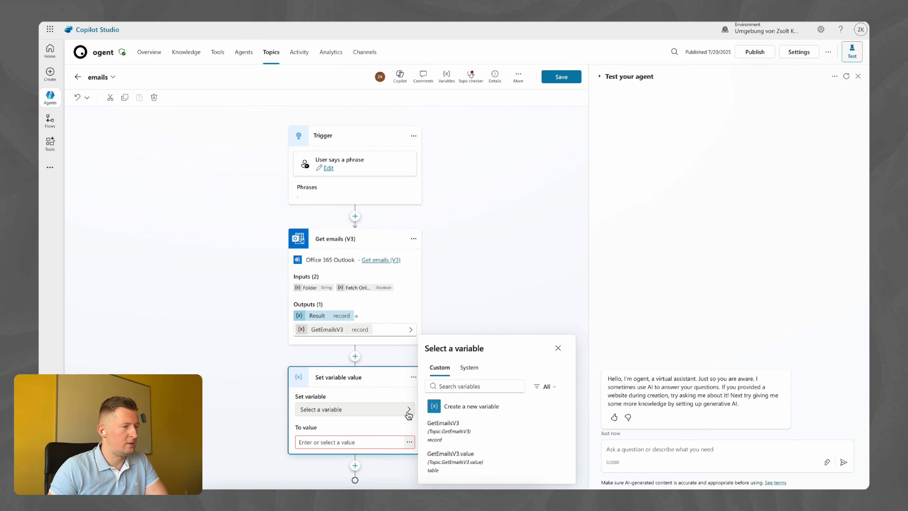
{"action": "left_click", "coordinate": [460, 407]}
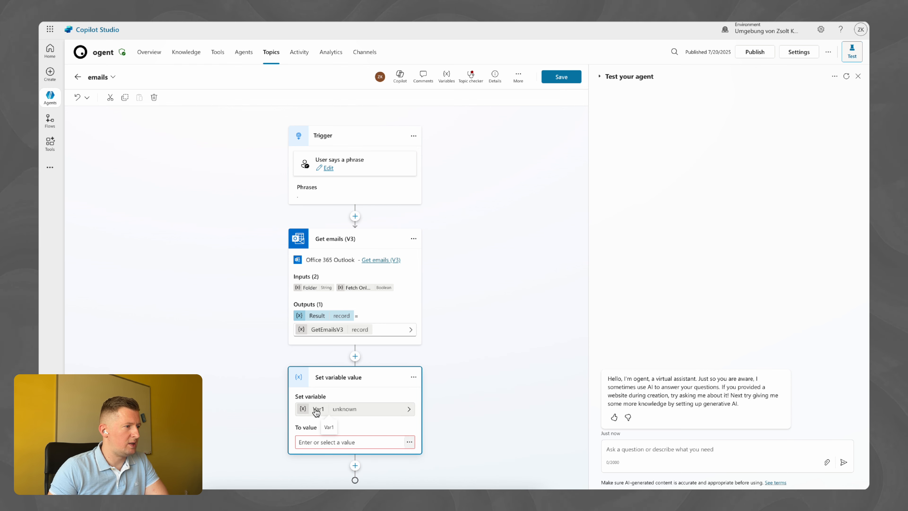
Rename the new variable to GetEmailsV3_string and close its properties.
{"action": "left_click", "coordinate": [316, 409]}
{"action": "double_click", "coordinate": [460, 130]}
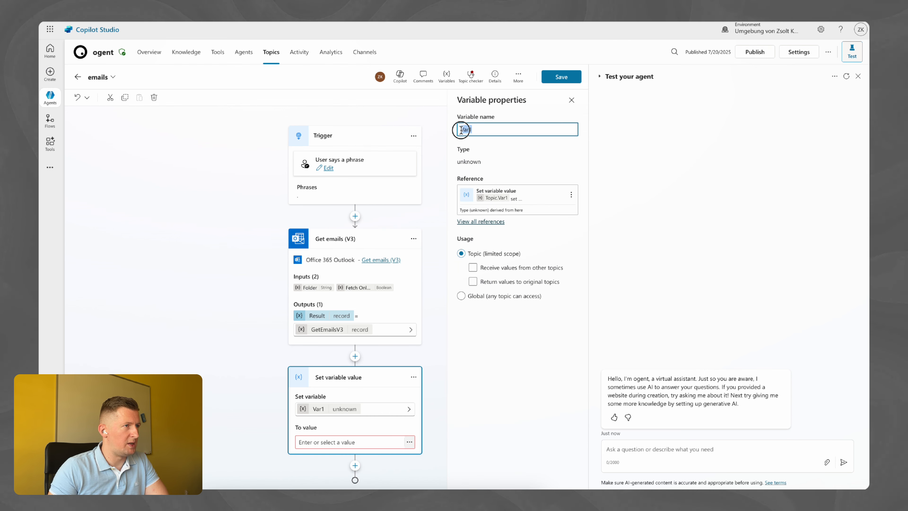
{"action": "type", "text": "Get"}
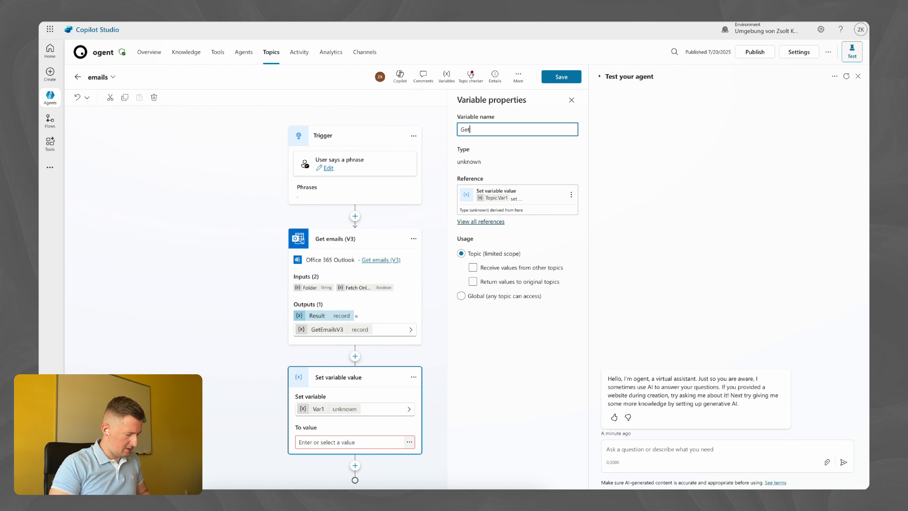
{"action": "type", "text": "EmailsV3"}
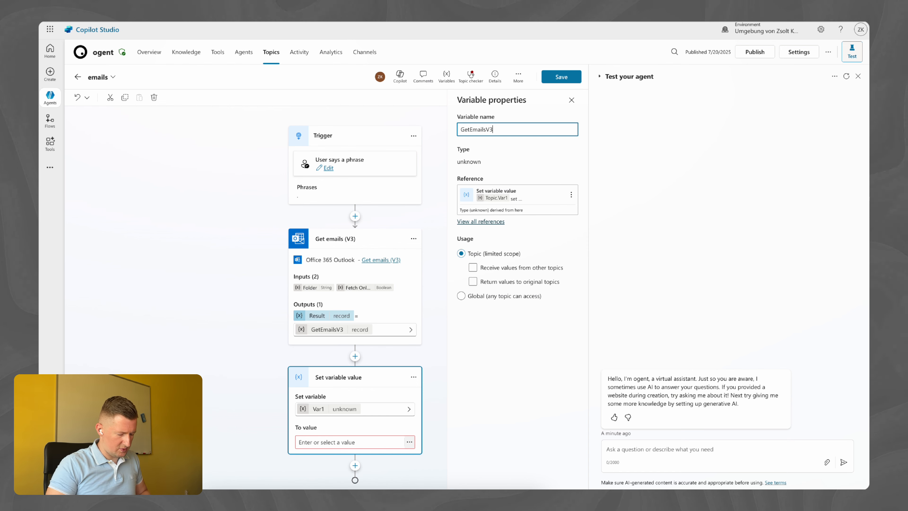
{"action": "type", "text": "_string"}
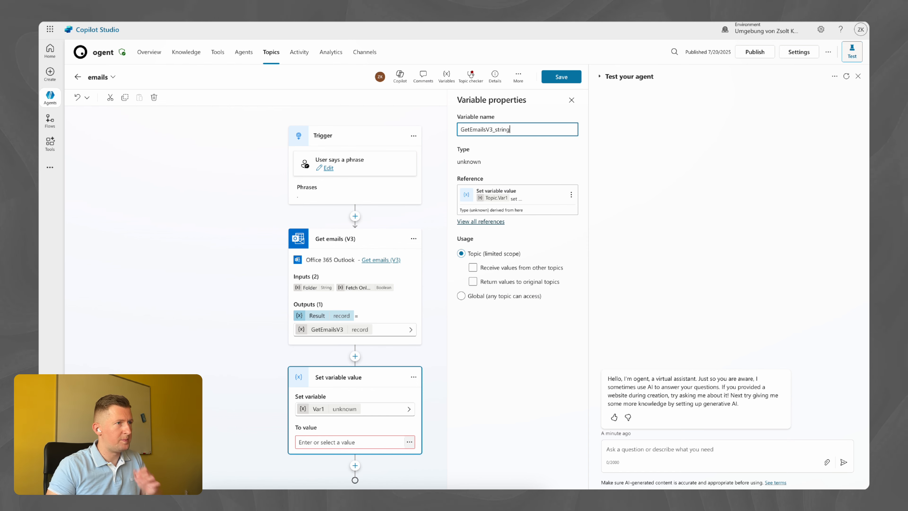
{"action": "left_click", "coordinate": [512, 152]}
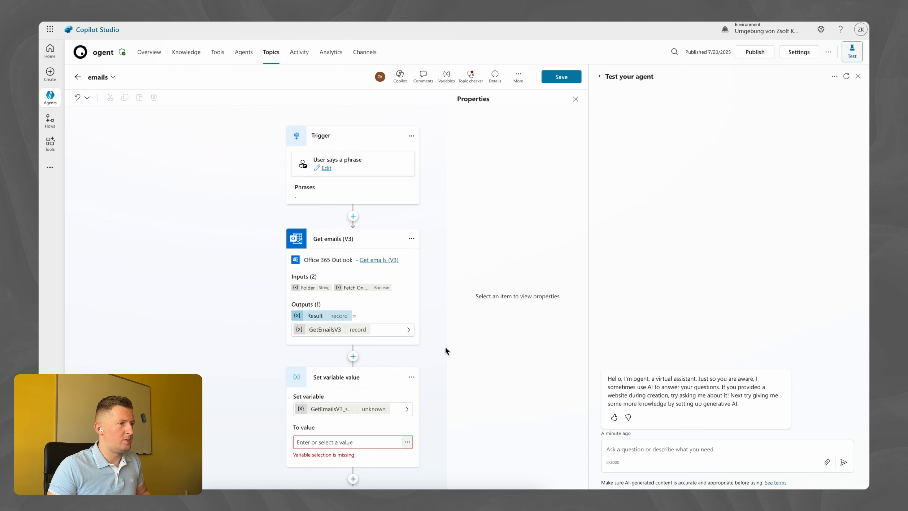
{"action": "left_click", "coordinate": [576, 100]}
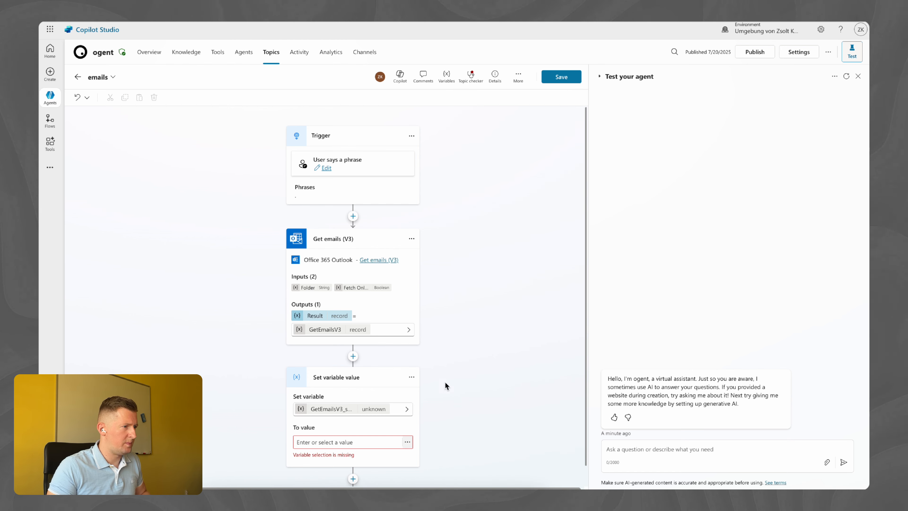
Set the value of the Set variable value node to the formula JSON(Topic.GetEmailsV3) and save the topic.
{"action": "left_click", "coordinate": [407, 442]}
{"action": "left_click", "coordinate": [541, 401]}
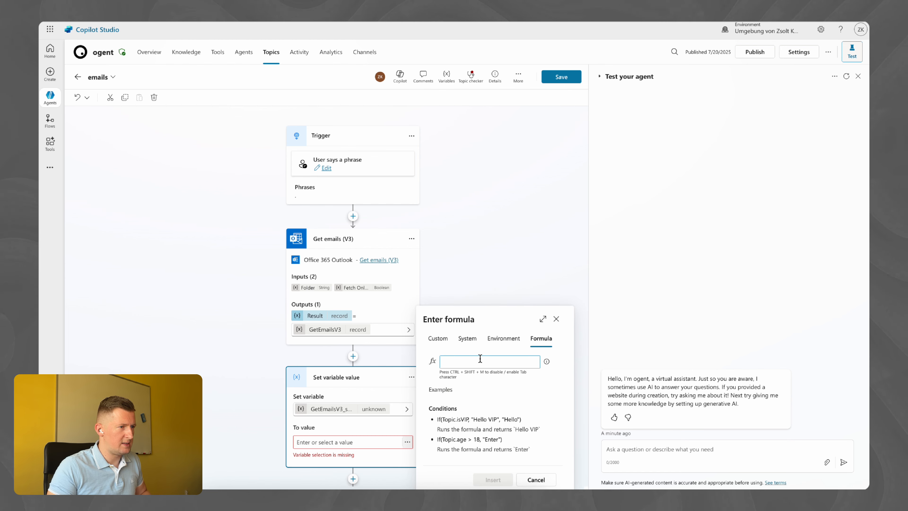
{"action": "type", "text": "JSON(Topic.GetEmailsV3)"}
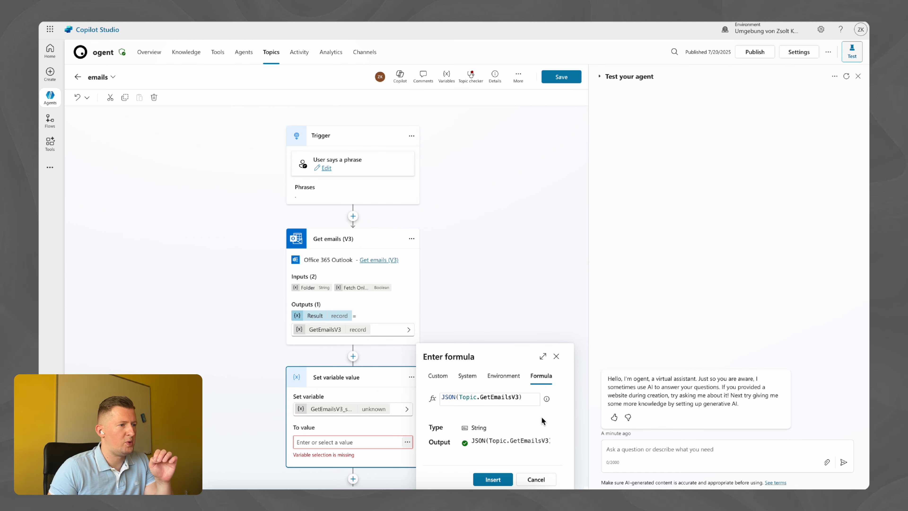
{"action": "left_click", "coordinate": [490, 481]}
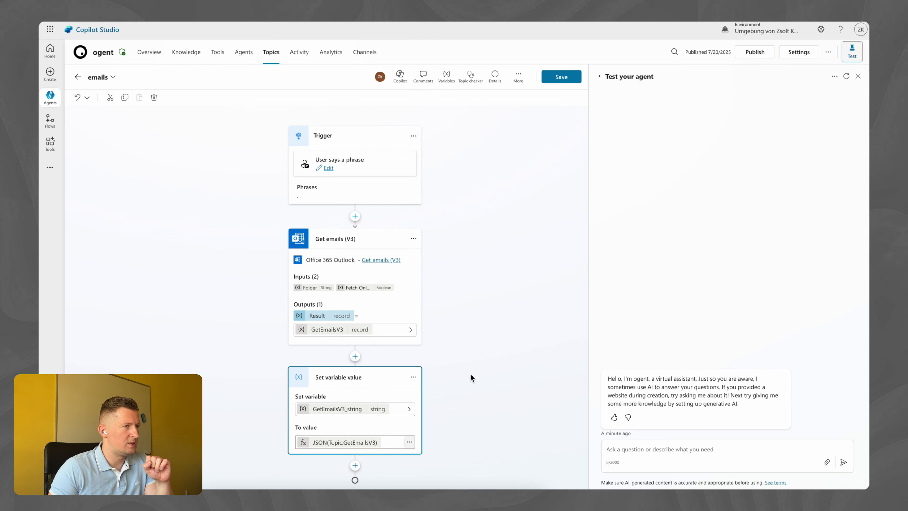
{"action": "left_click", "coordinate": [570, 81]}
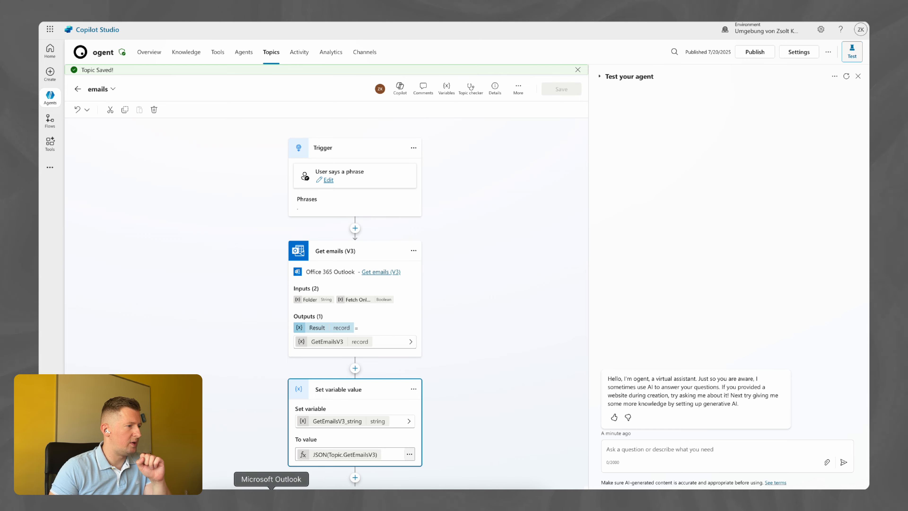
Switch to Microsoft Outlook and look through the Test1, Test2 and Test3 emails in the TEST folder.
{"action": "left_click", "coordinate": [272, 499]}
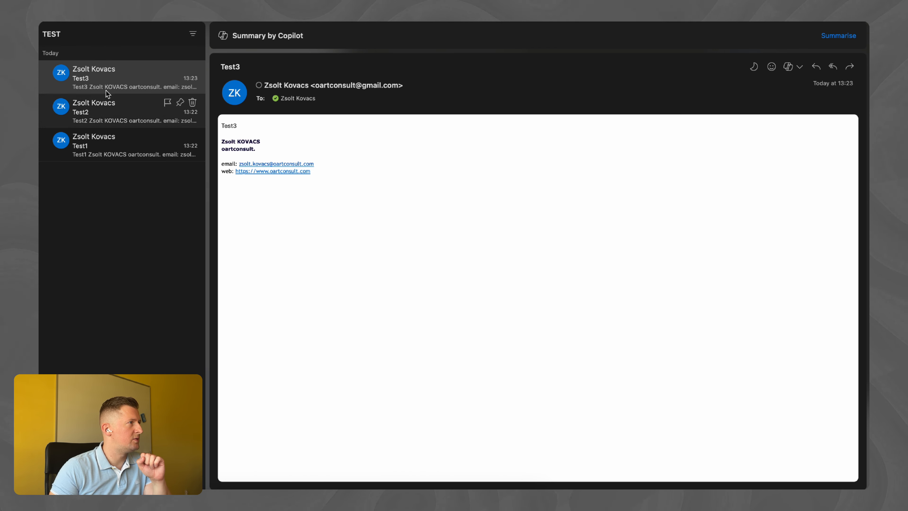
{"action": "left_click", "coordinate": [101, 124]}
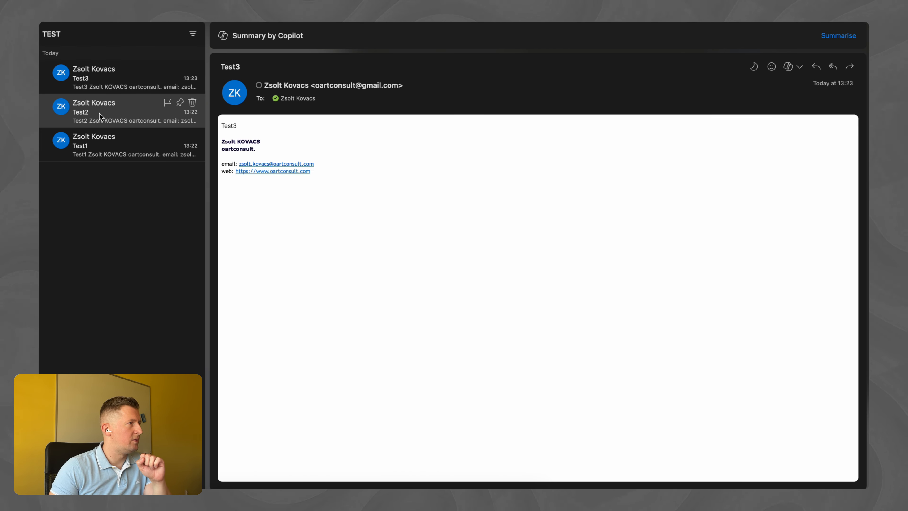
{"action": "left_click", "coordinate": [95, 146]}
{"action": "key", "text": "Up"}
{"action": "key", "text": "Up"}
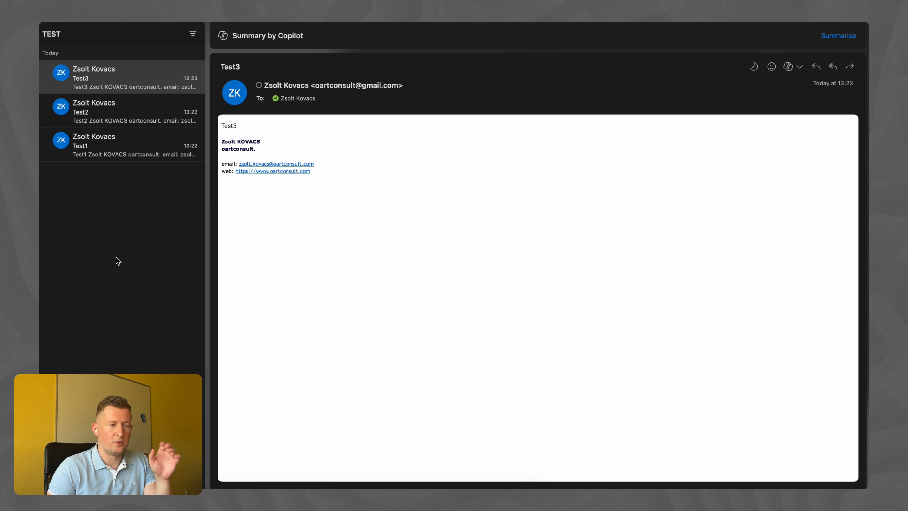
Switch back to Copilot Studio in Google Chrome and run the topic by sending "." in the test chat.
{"action": "left_click", "coordinate": [231, 503]}
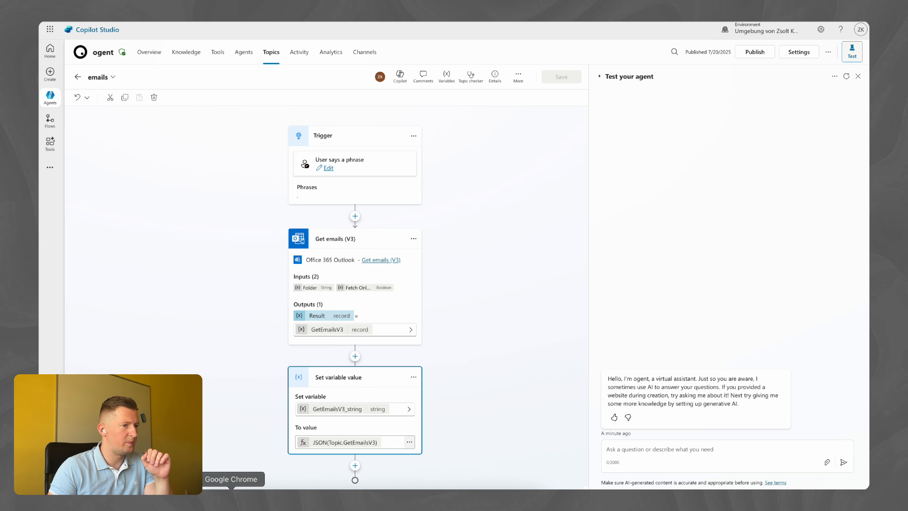
{"action": "left_click", "coordinate": [610, 449]}
{"action": "type", "text": "."}
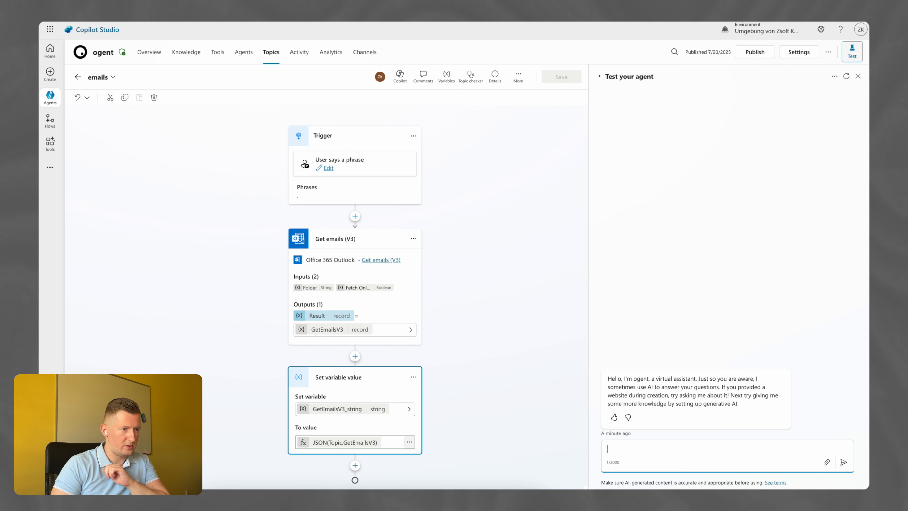
{"action": "key", "text": "Return"}
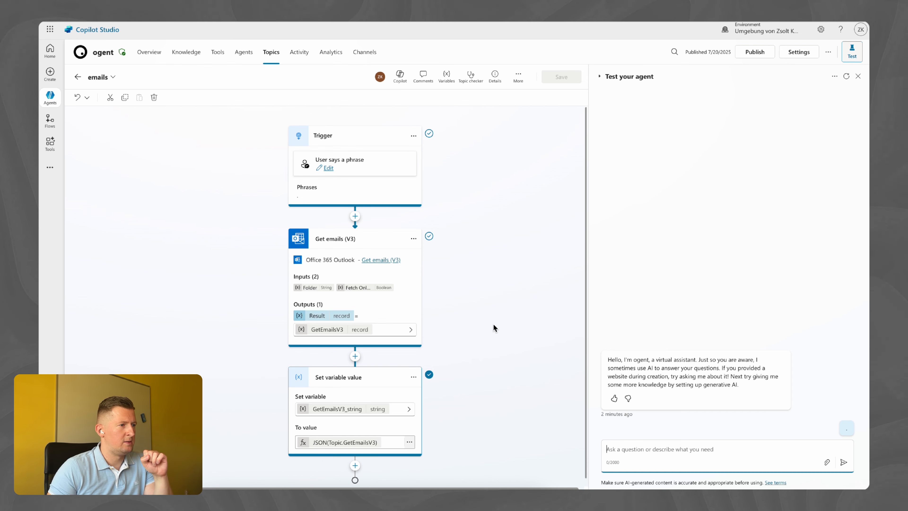
Add a Message node below Set variable value that outputs the GetEmailsV3_string variable, and save the topic.
{"action": "scroll", "coordinate": [493, 324], "scroll_direction": "down", "scroll_amount": 1}
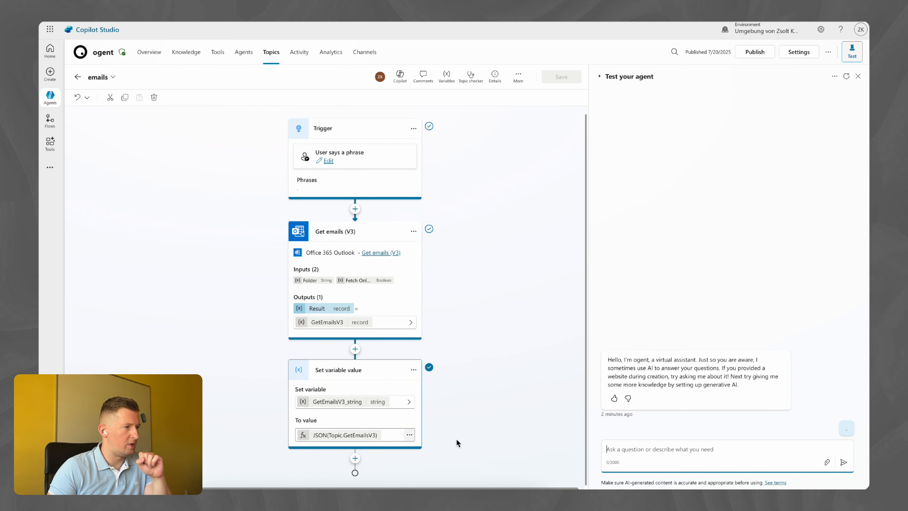
{"action": "left_click", "coordinate": [356, 459]}
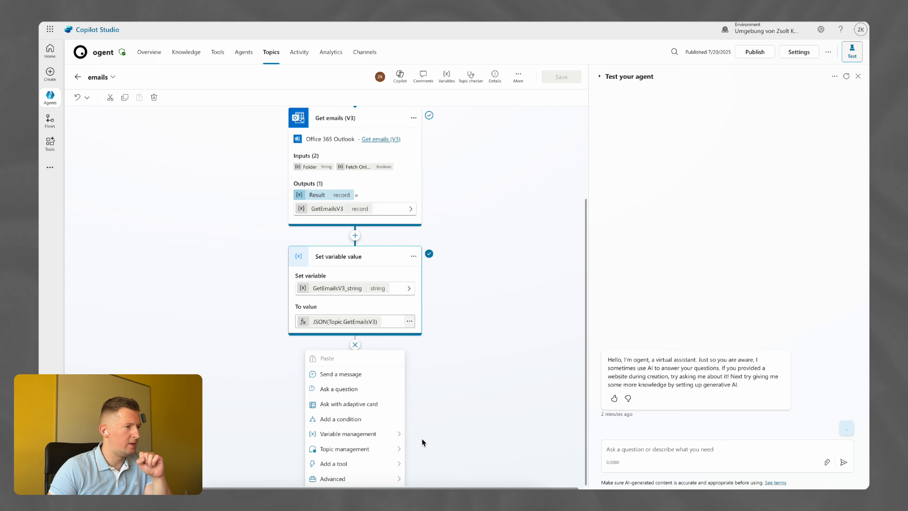
{"action": "left_click", "coordinate": [325, 374]}
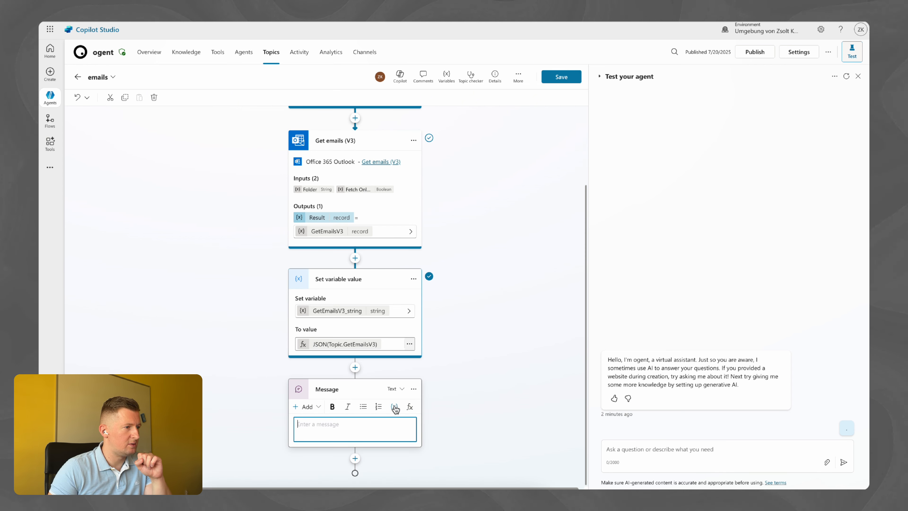
{"action": "left_click", "coordinate": [394, 406]}
{"action": "left_click", "coordinate": [475, 469]}
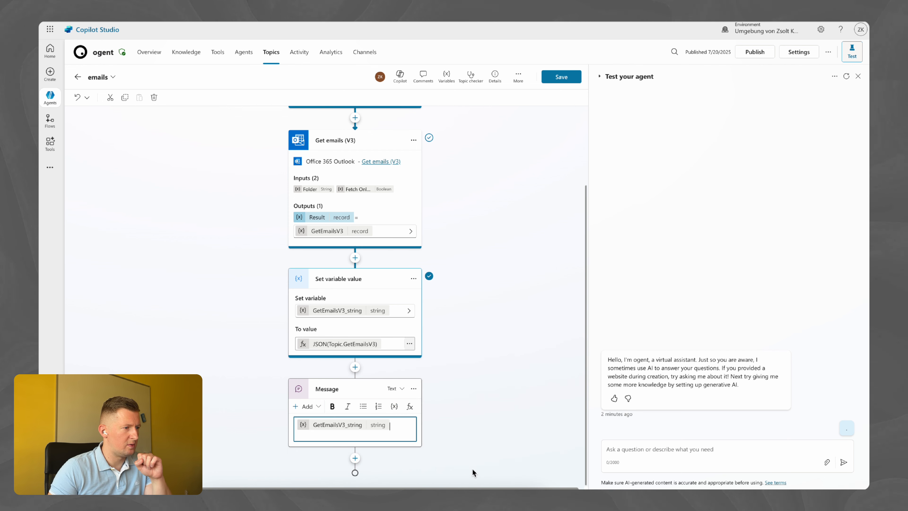
{"action": "left_click", "coordinate": [485, 388]}
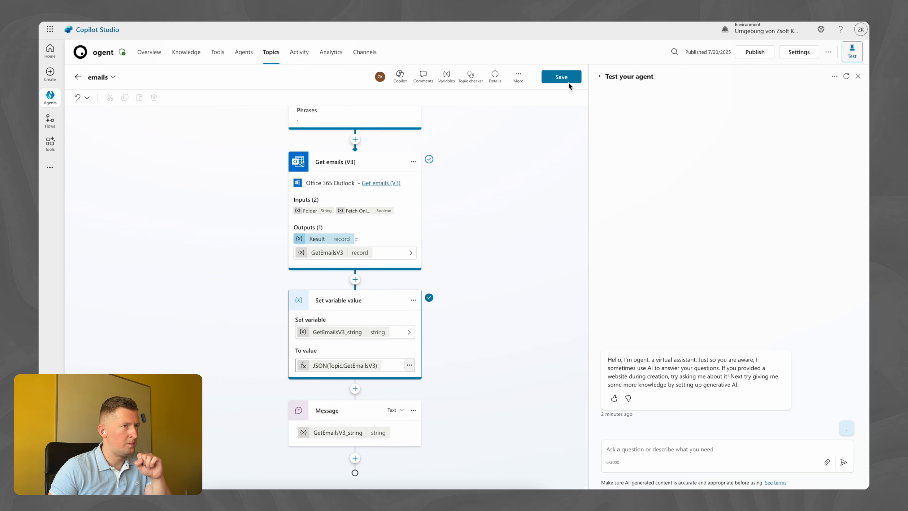
{"action": "left_click", "coordinate": [563, 77]}
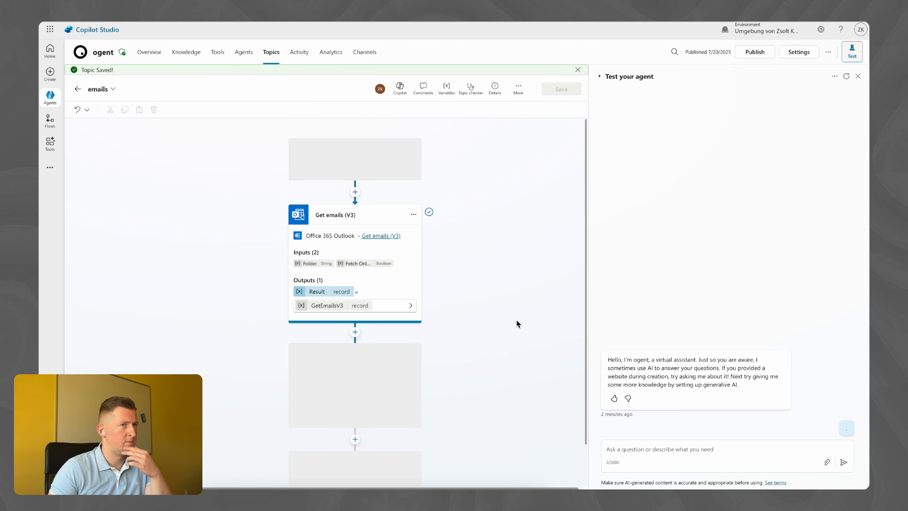
Start a new test conversation, send "." and examine the recipients field in the agent's JSON reply.
{"action": "left_click", "coordinate": [847, 76]}
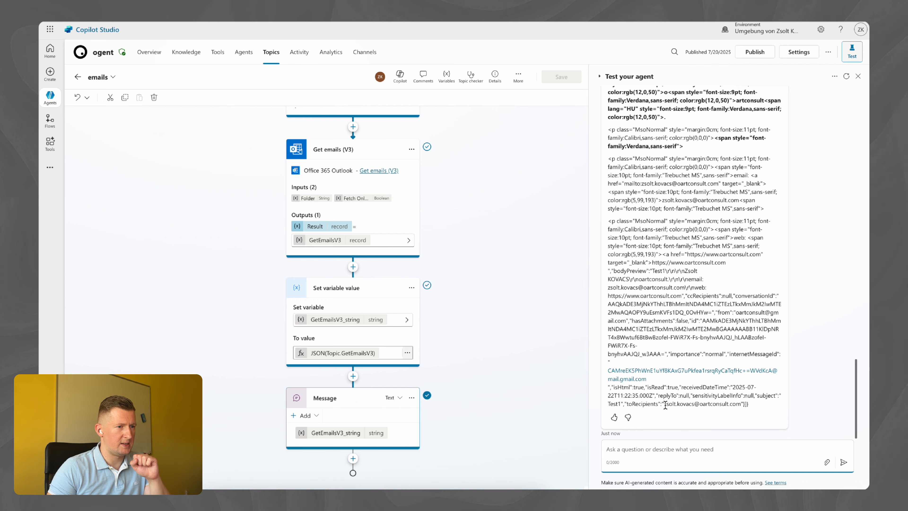
{"action": "left_click_drag", "start_coordinate": [664, 404], "coordinate": [686, 404]}
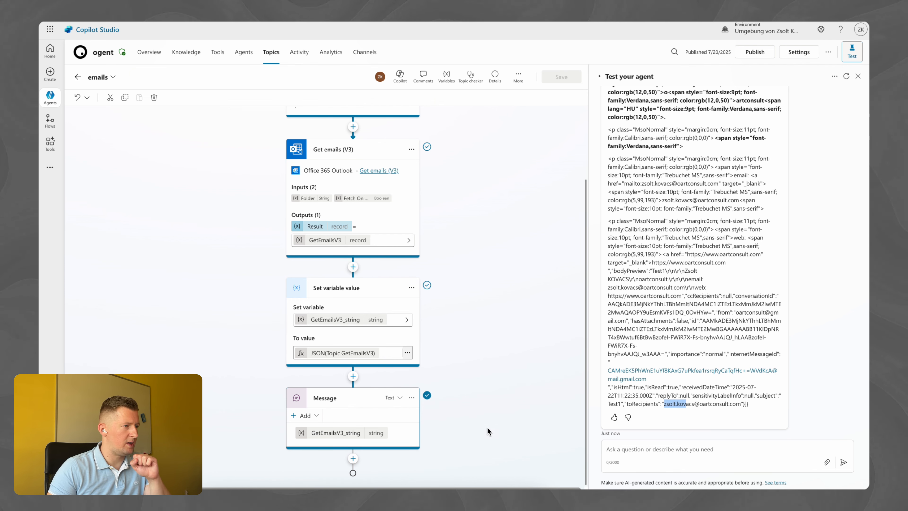
{"action": "left_click", "coordinate": [750, 409]}
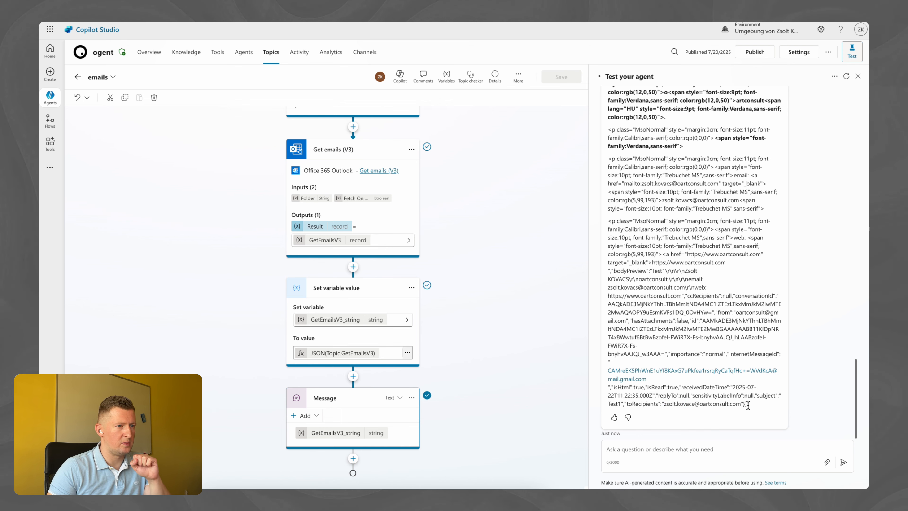
{"action": "left_click", "coordinate": [463, 499]}
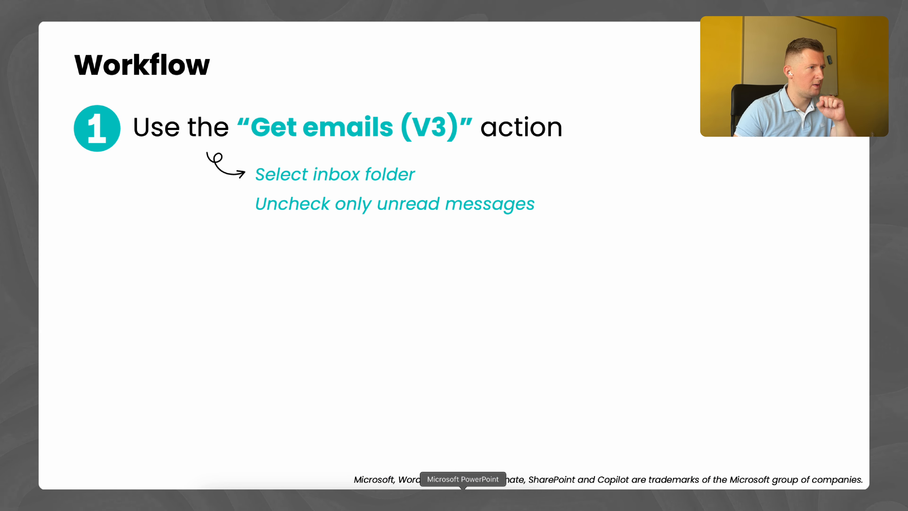
{"action": "left_click", "coordinate": [463, 379]}
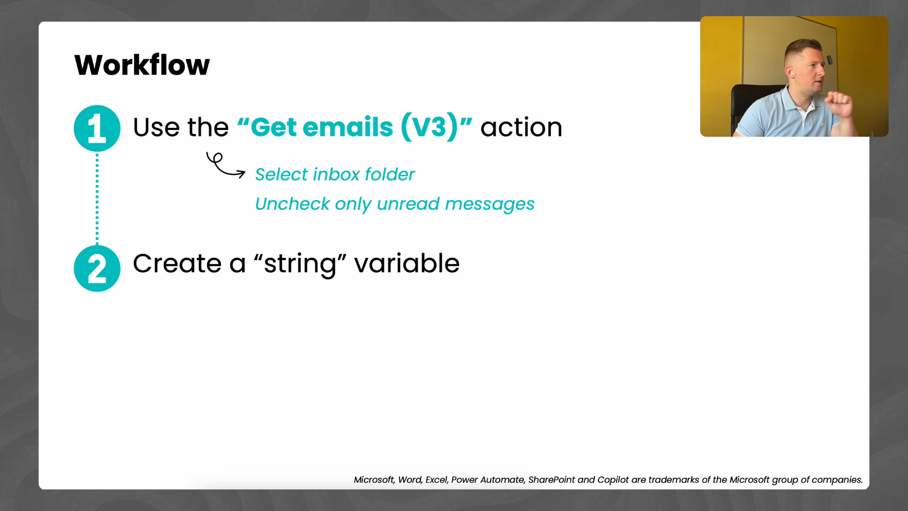
{"action": "key", "text": "Right"}
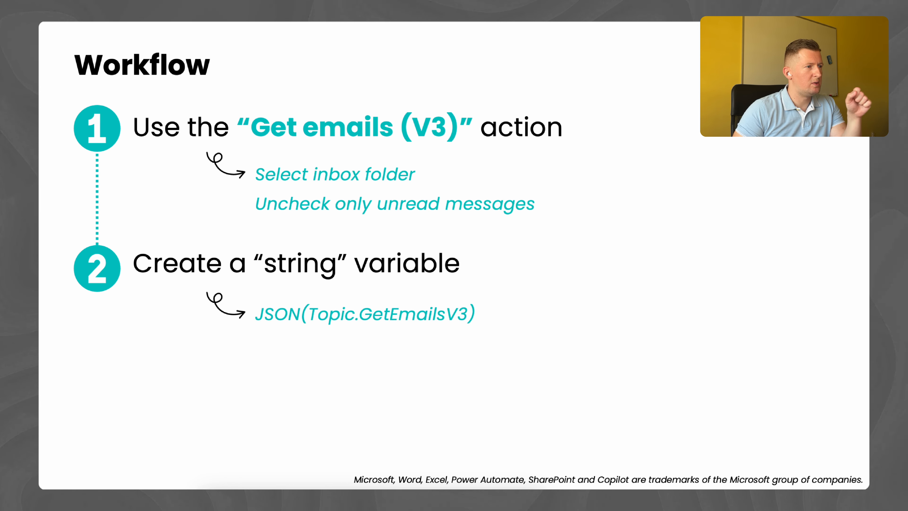
{"action": "key", "text": "Right"}
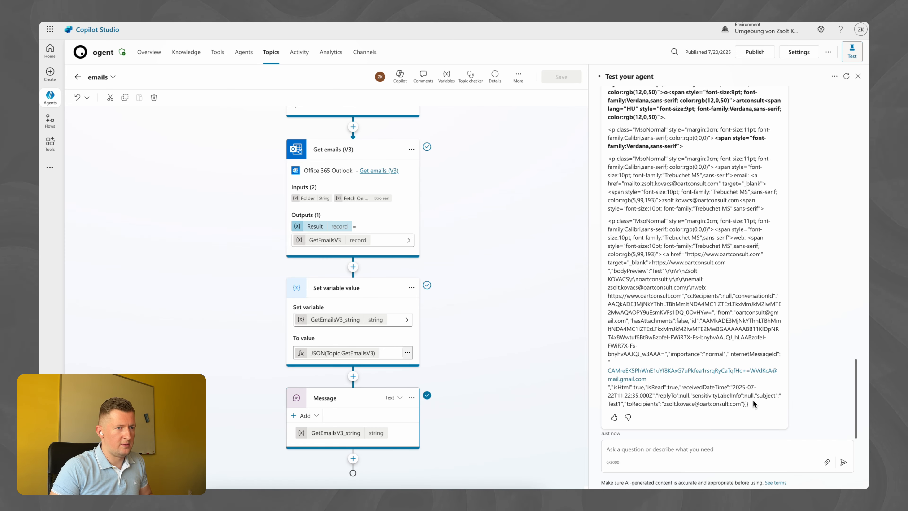
{"action": "left_click_drag", "start_coordinate": [751, 403], "coordinate": [621, 94]}
{"action": "right_click", "coordinate": [621, 96]}
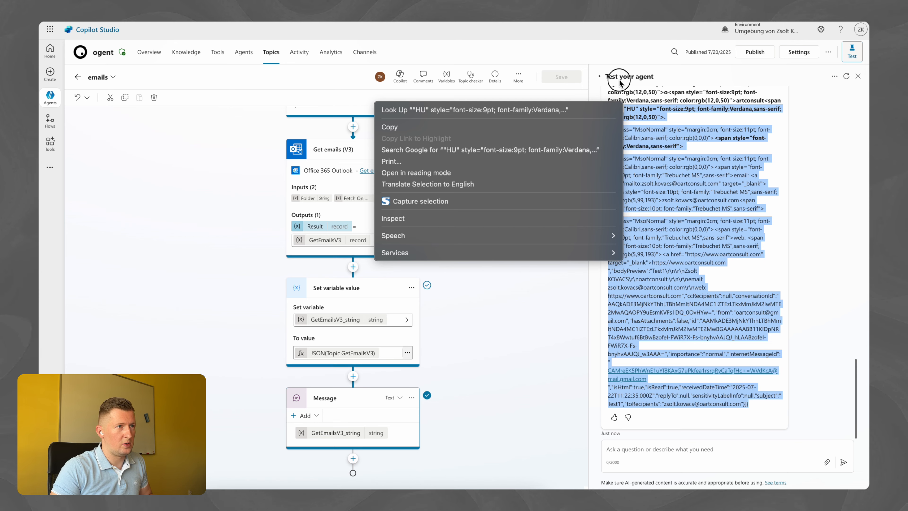
{"action": "left_click", "coordinate": [779, 234]}
Copy the agent's entire JSON reply from the test chat, from its end up to the opening brace.
{"action": "left_click", "coordinate": [757, 407]}
{"action": "left_click_drag", "start_coordinate": [756, 409], "coordinate": [608, 190]}
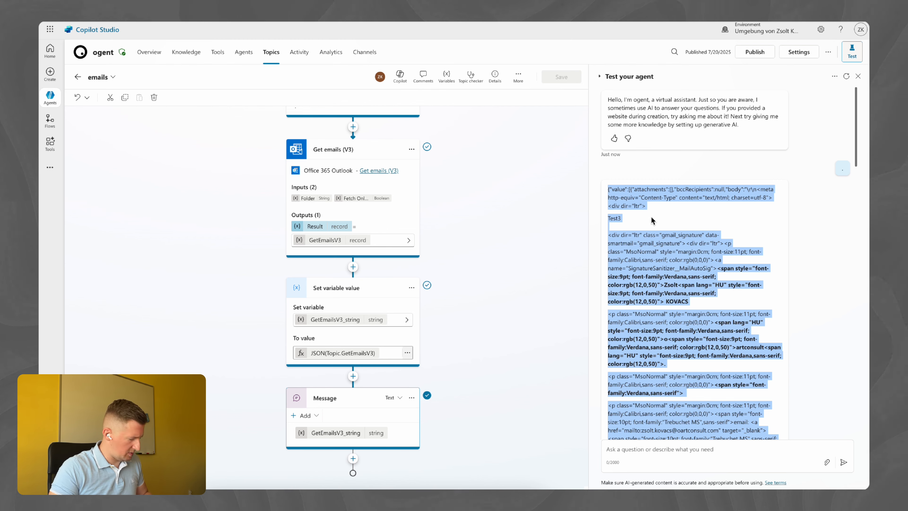
{"action": "left_click", "coordinate": [529, 362]}
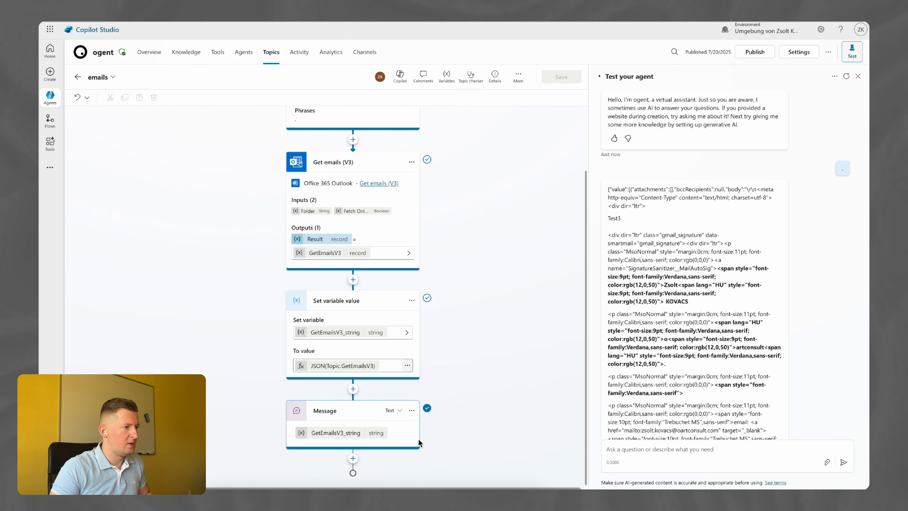
Add a new custom prompt as a tool below the Message node.
{"action": "left_click", "coordinate": [353, 459]}
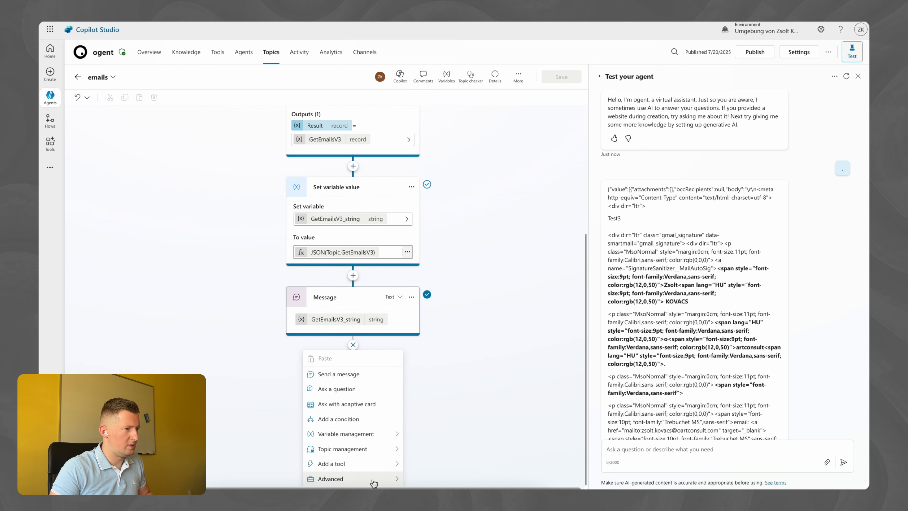
{"action": "mouse_move", "coordinate": [369, 482]}
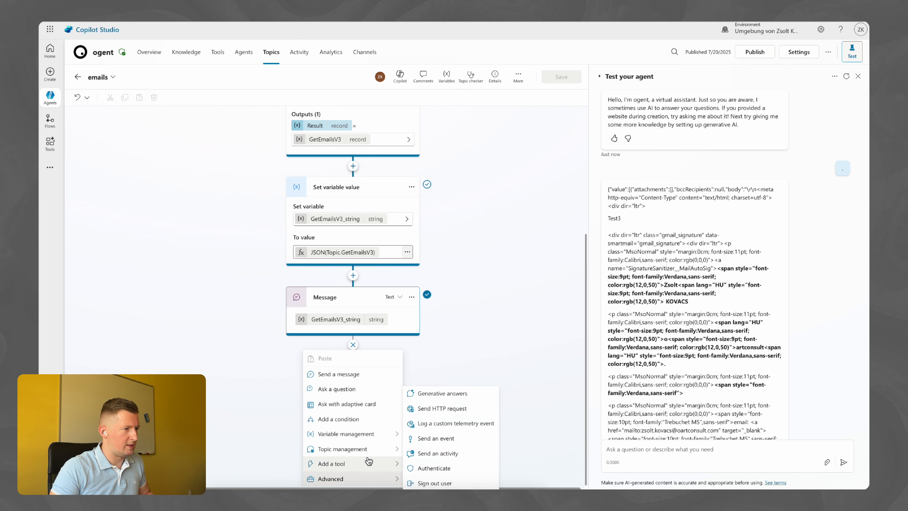
{"action": "mouse_move", "coordinate": [368, 463]}
{"action": "left_click", "coordinate": [430, 344]}
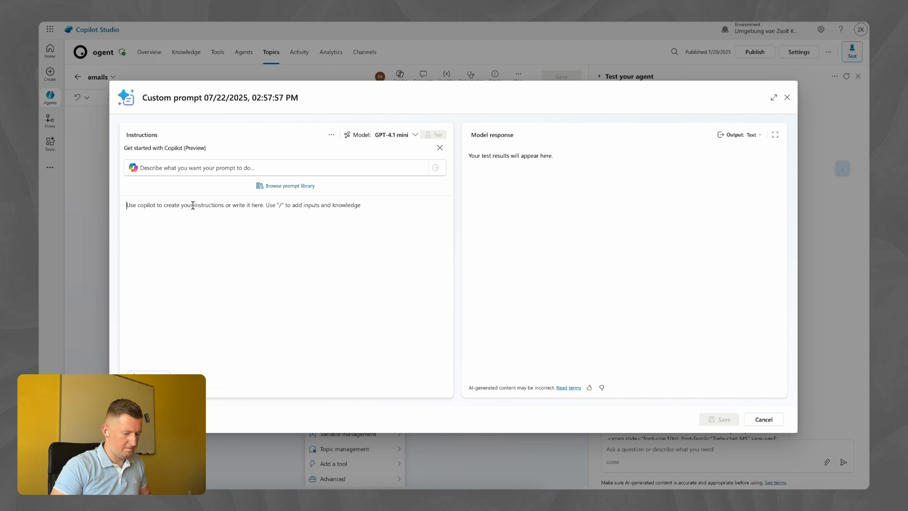
Insert a text input named emails into the custom prompt's instructions, leaving an empty line above it.
{"action": "key", "text": "Return"}
{"action": "type", "text": "/"}
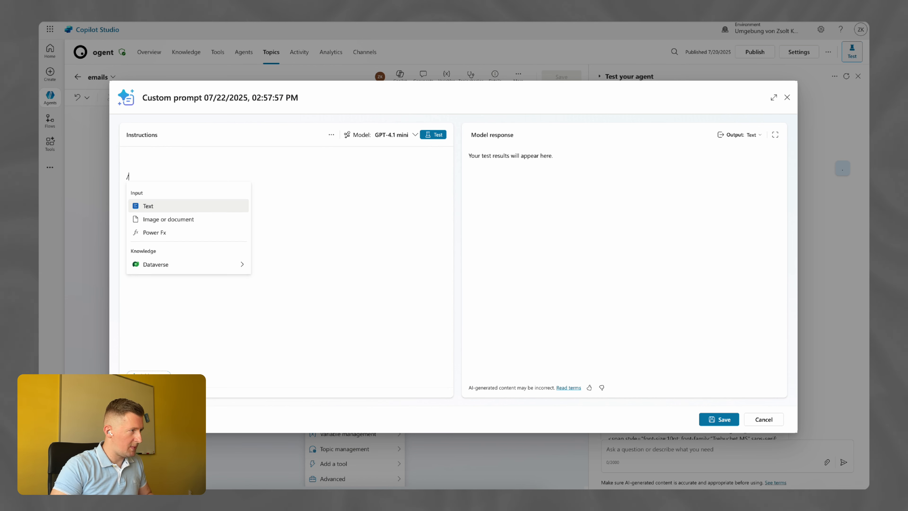
{"action": "type", "text": "text"}
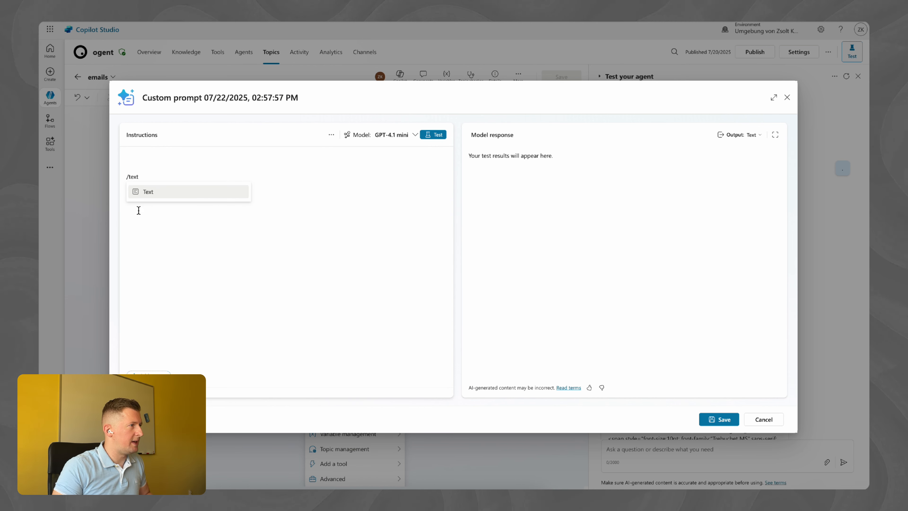
{"action": "left_click", "coordinate": [154, 192]}
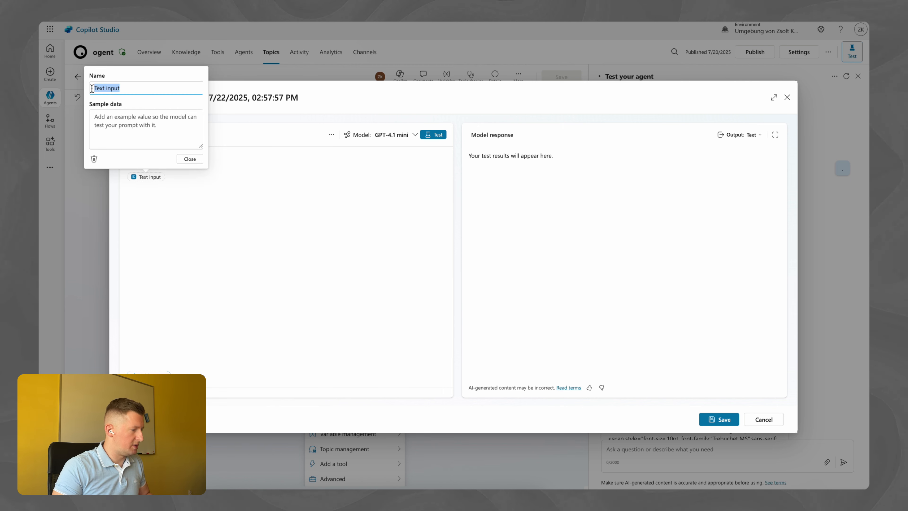
{"action": "type", "text": "emails"}
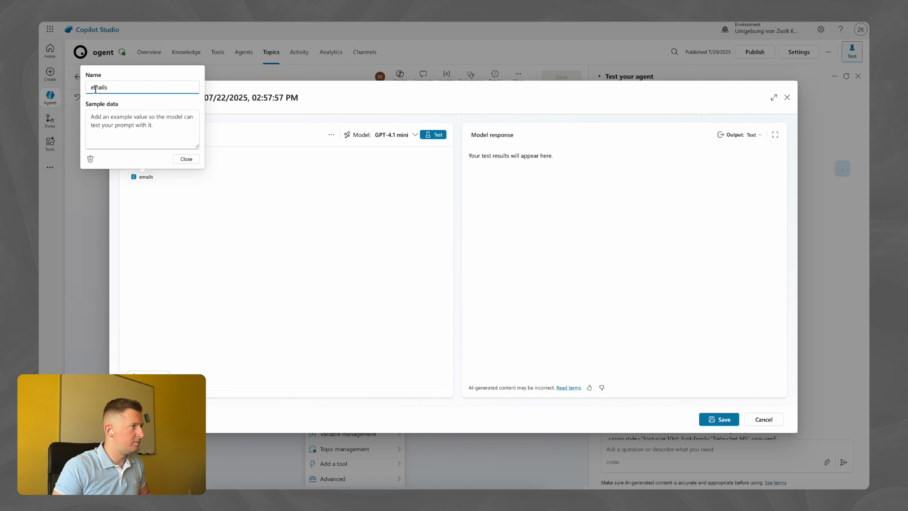
Paste the copied JSON reply as the sample data of the emails input.
{"action": "left_click", "coordinate": [105, 115]}
{"action": "key", "text": "ctrl+v"}
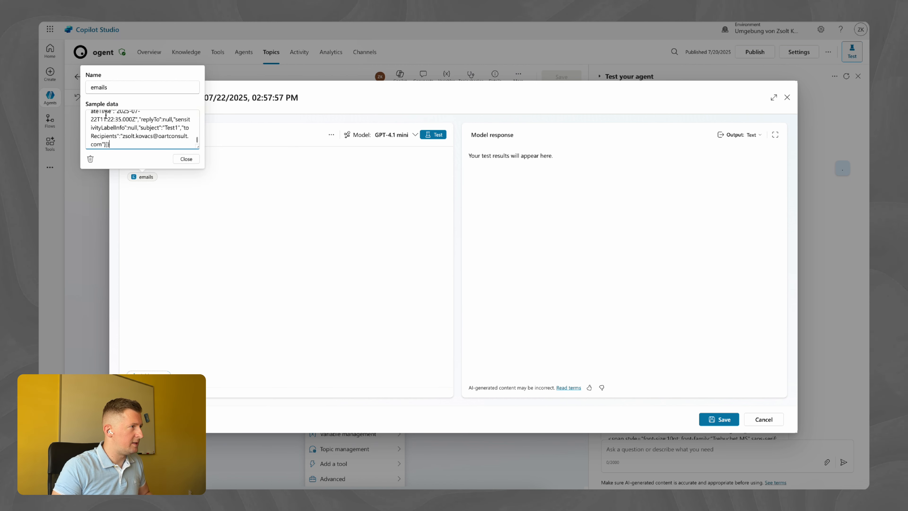
{"action": "scroll", "coordinate": [155, 129], "scroll_direction": "up", "scroll_amount": 3}
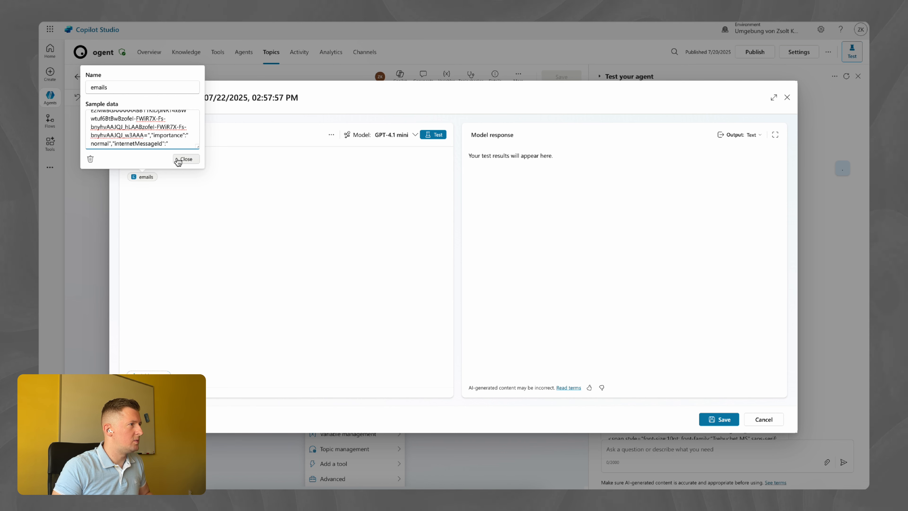
Instruct the prompt to arrange "recipient", "address", "subject" and "body" into a json variable from the emails input, with "body" as a short summary.
{"action": "left_click", "coordinate": [186, 159]}
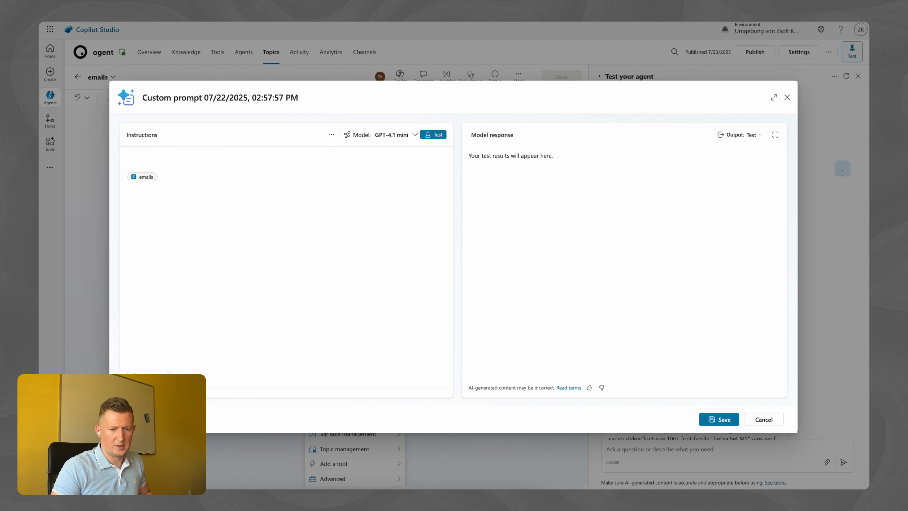
{"action": "left_click", "coordinate": [155, 158]}
{"action": "type", "text": "Please arrange the \"recipient\", \"address\", \"subject\" and \"body\" into a json variable from the following table input:"}
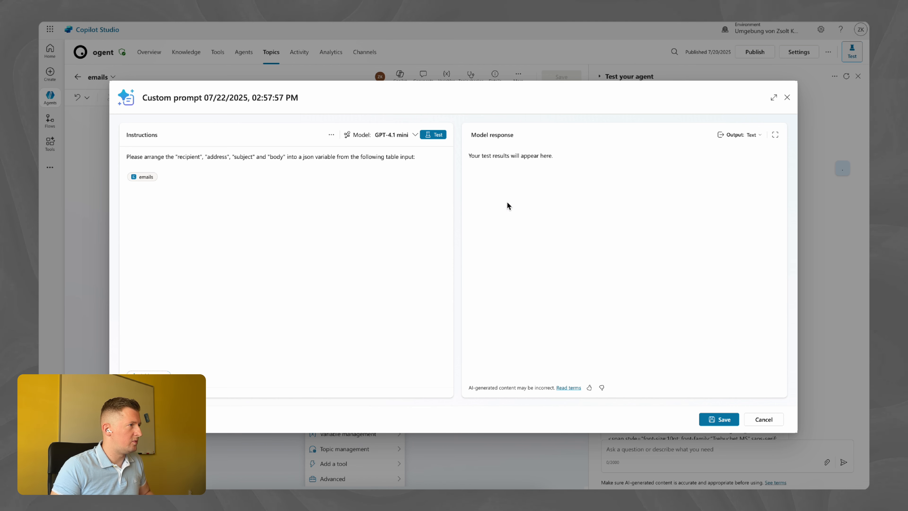
{"action": "left_click", "coordinate": [186, 195]}
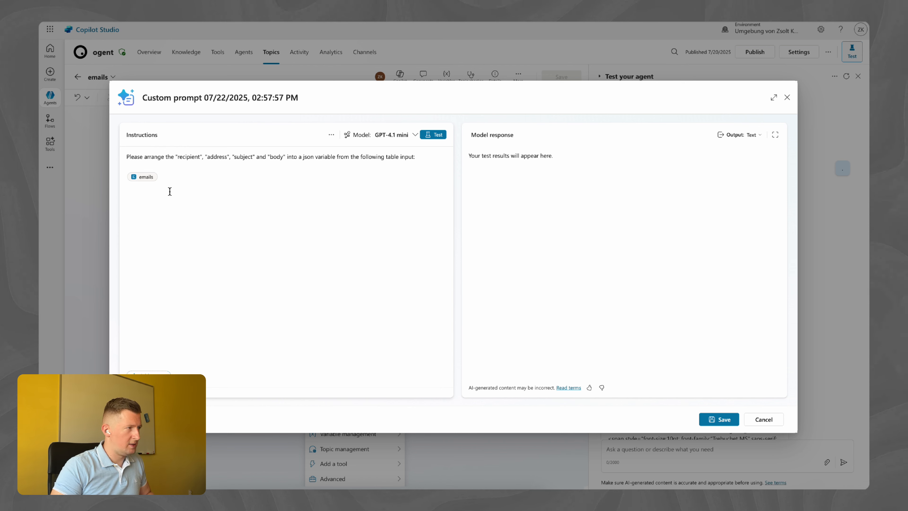
{"action": "type", "text": "The \"body\" should contain a short summary of the body text."}
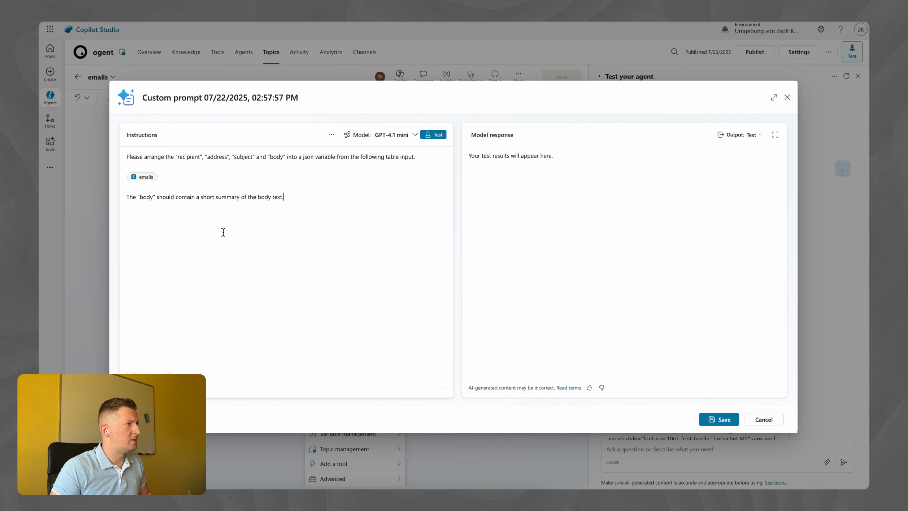
Set the prompt's model to GPT-4o and its output format to JSON, and test it.
{"action": "left_click", "coordinate": [403, 142]}
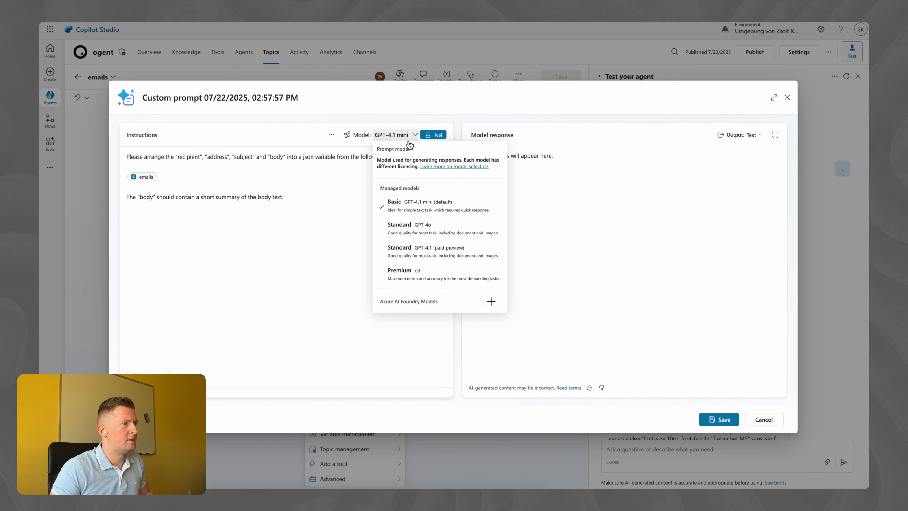
{"action": "left_click", "coordinate": [401, 239]}
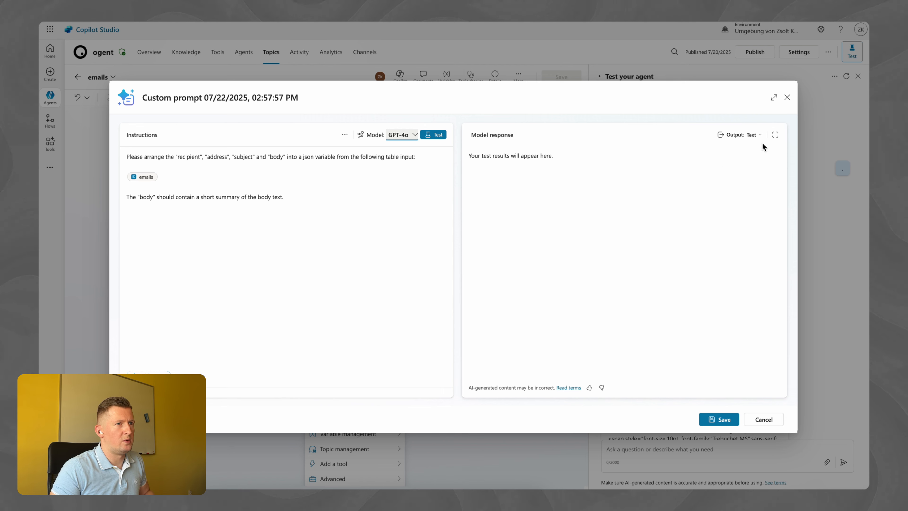
{"action": "left_click", "coordinate": [755, 135]}
{"action": "left_click", "coordinate": [762, 176]}
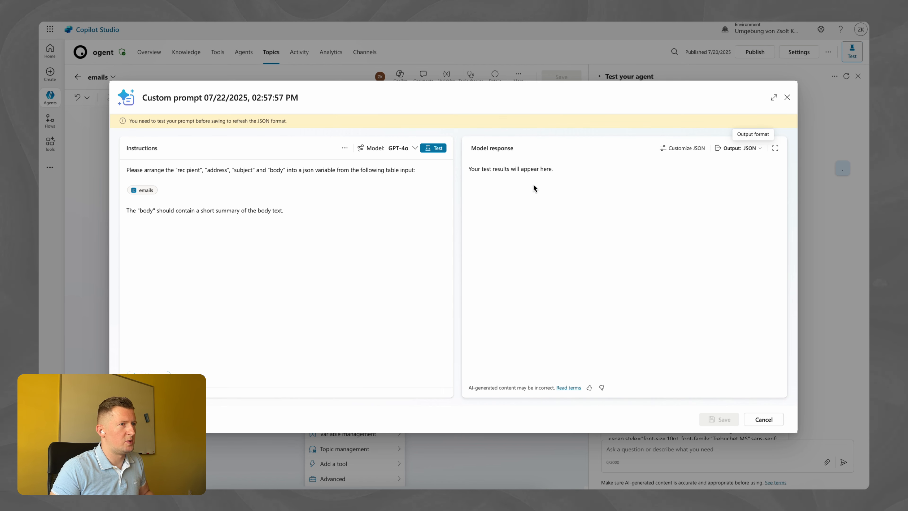
{"action": "left_click", "coordinate": [433, 148]}
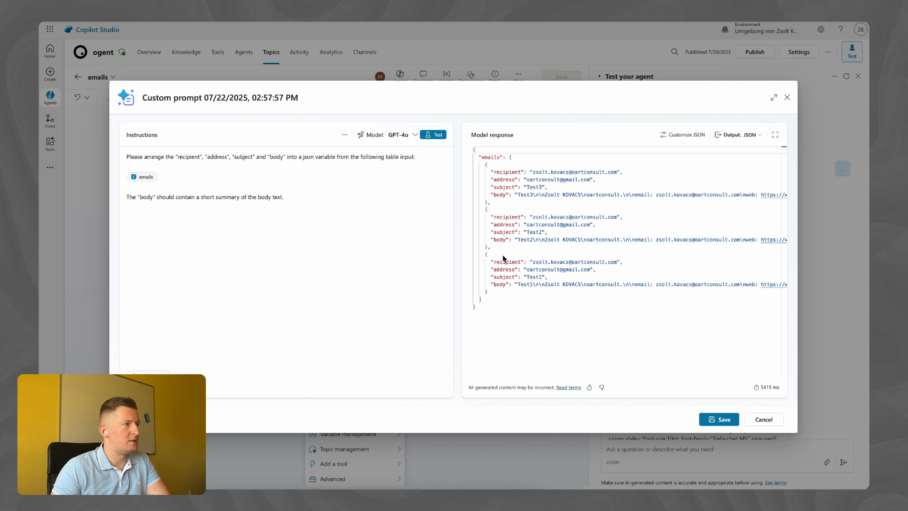
Append "Please follow this JSON structure:" with a sample emails array of recipient, address, subject and body placeholders to the instructions, and retest the prompt.
{"action": "left_click", "coordinate": [211, 222]}
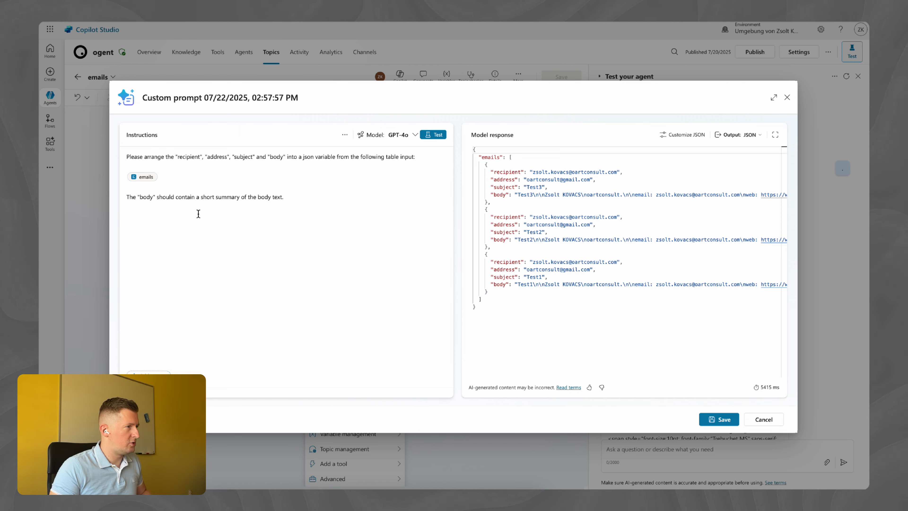
{"action": "key", "text": "Return"}
{"action": "key", "text": "Return"}
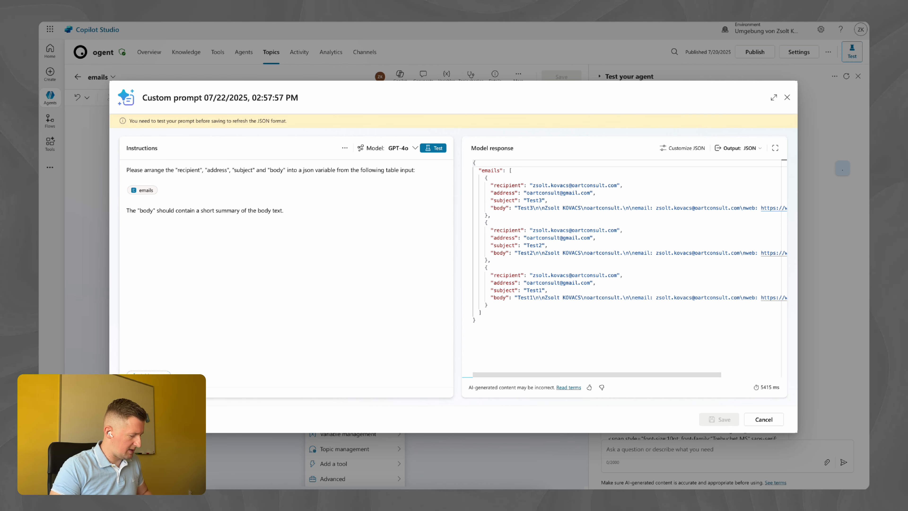
{"action": "type", "text": "Please follow this external  { \"emails\": [ { \"recipient\": \"...\", \"address\": \"...\", \"subject\": \"...\", \"body\": \"...\" }, { \"recipient\": \"...\", \"address\": \"...\", \"subject\": \"...\", \"body\": \"...\" } ] }"}
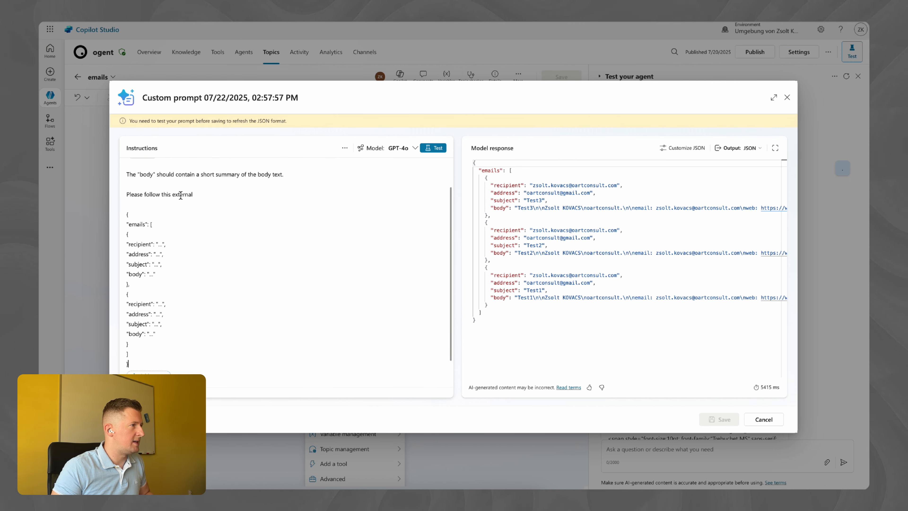
{"action": "left_click_drag", "start_coordinate": [163, 194], "coordinate": [197, 194]}
{"action": "type", "text": "tructure:"}
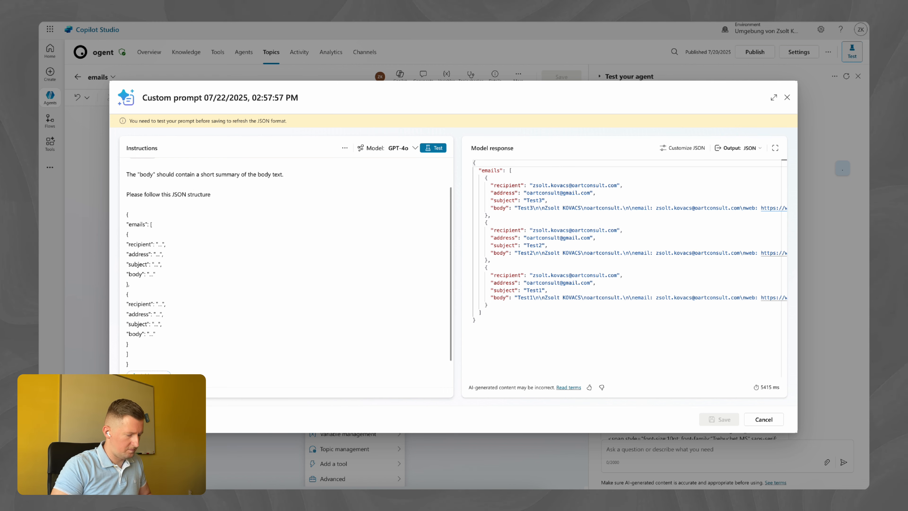
{"action": "left_click", "coordinate": [433, 148]}
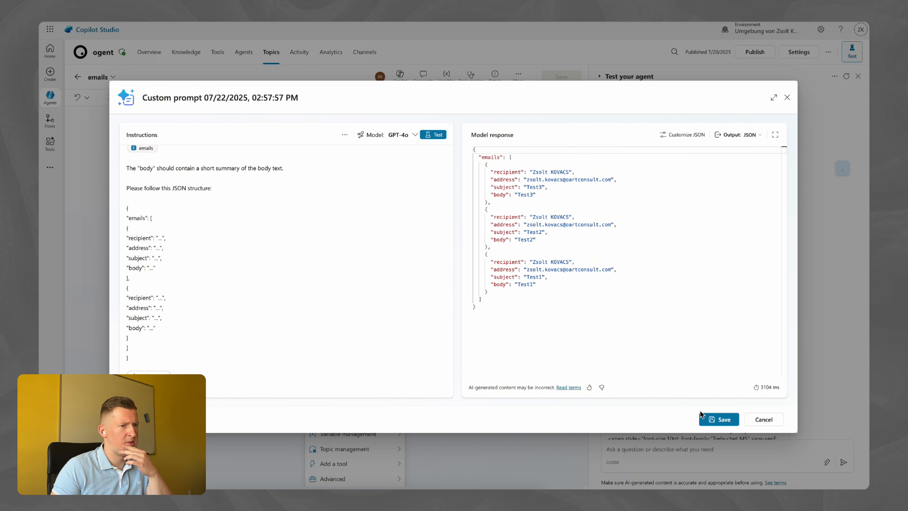
Save the custom prompt and set the Prompt node's emails input to the GetEmailsV3_string variable.
{"action": "left_click", "coordinate": [719, 420]}
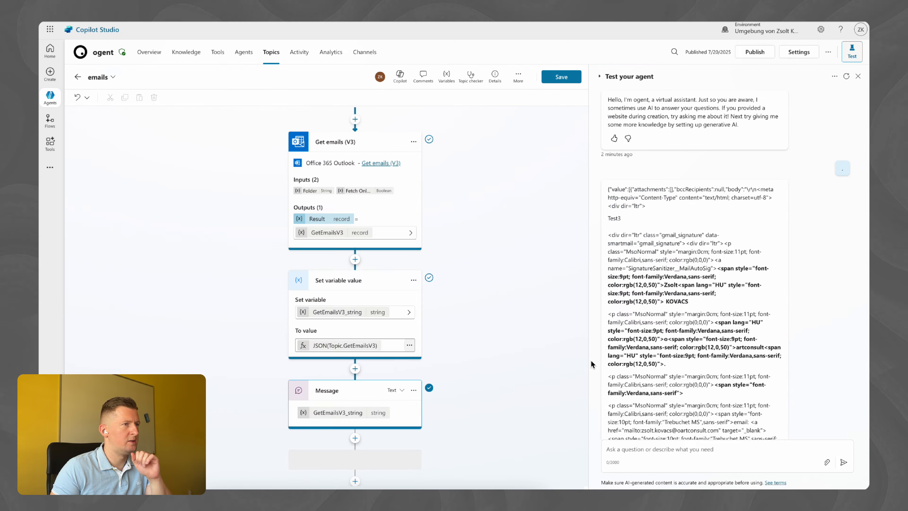
{"action": "scroll", "coordinate": [489, 394], "scroll_direction": "down", "scroll_amount": 2}
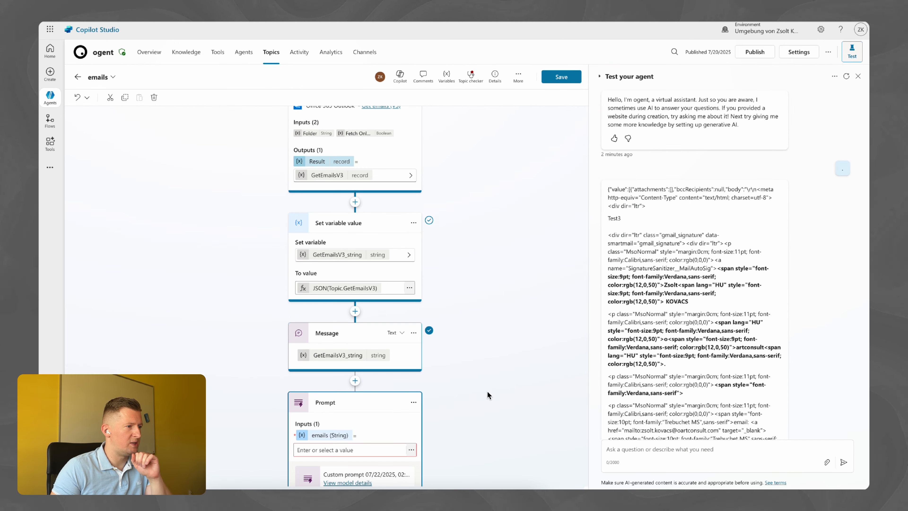
{"action": "scroll", "coordinate": [489, 394], "scroll_direction": "down", "scroll_amount": 3}
{"action": "scroll", "coordinate": [489, 392], "scroll_direction": "down", "scroll_amount": 1}
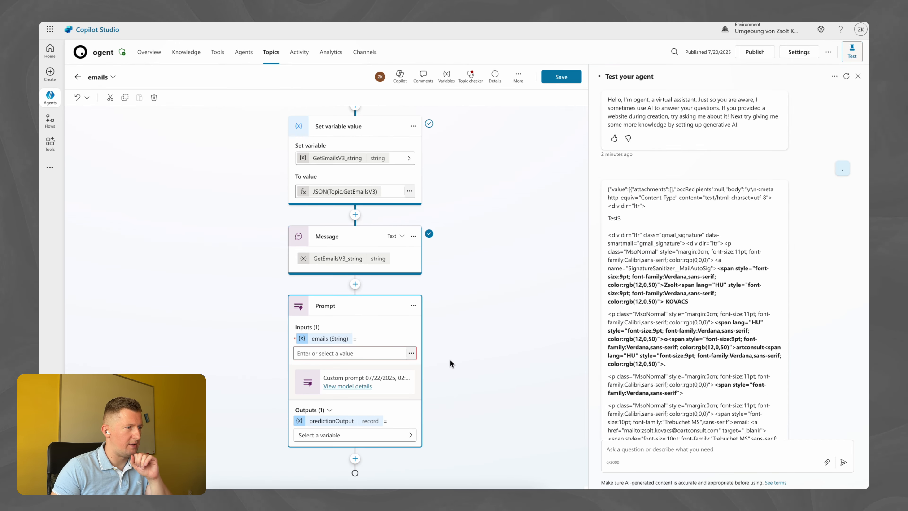
{"action": "left_click", "coordinate": [412, 353]}
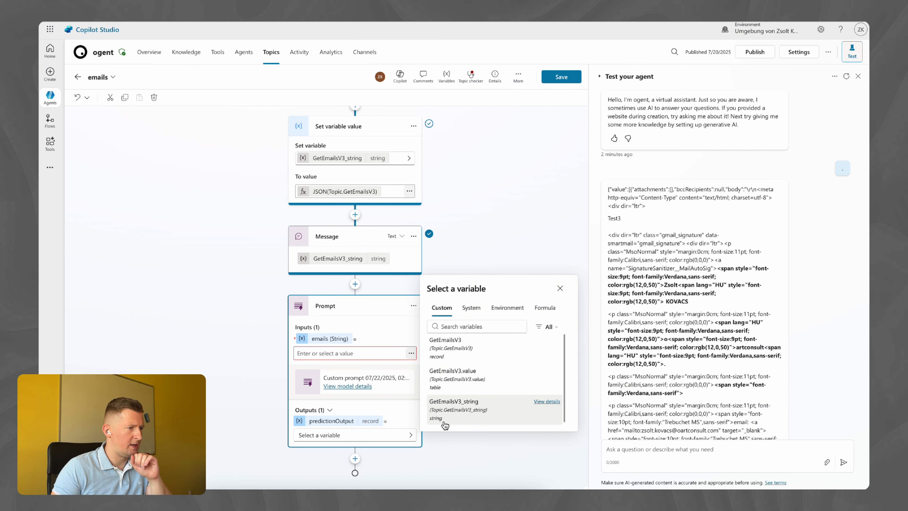
{"action": "left_click", "coordinate": [451, 412]}
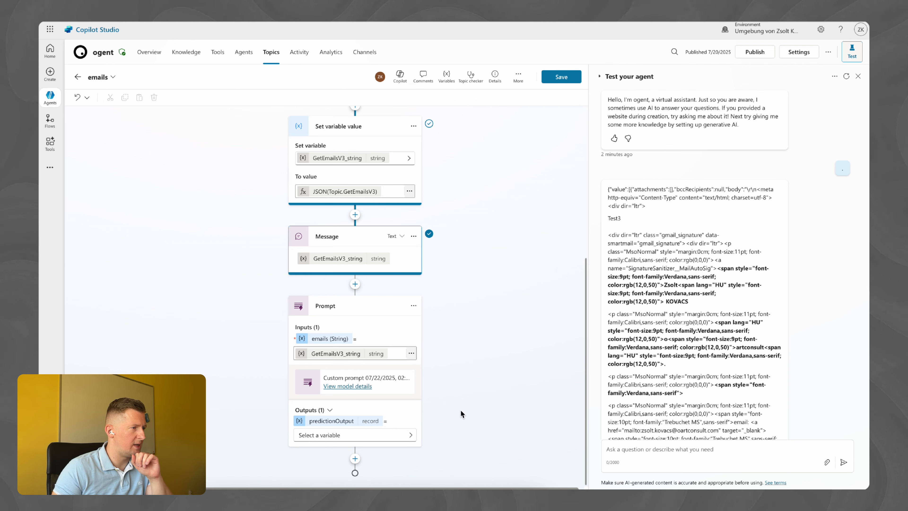
Store the Prompt node's predictionOutput in a new variable named json and save the topic.
{"action": "left_click", "coordinate": [411, 437]}
{"action": "left_click", "coordinate": [463, 385]}
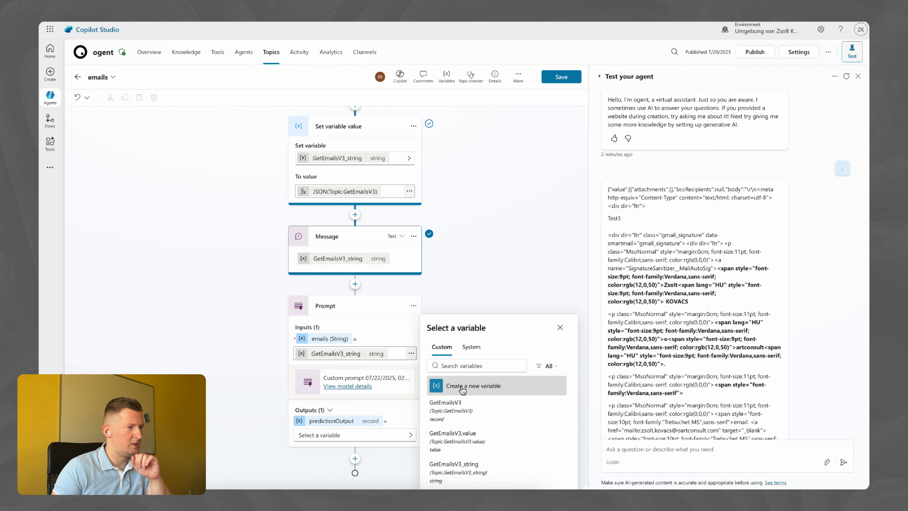
{"action": "left_click", "coordinate": [315, 435]}
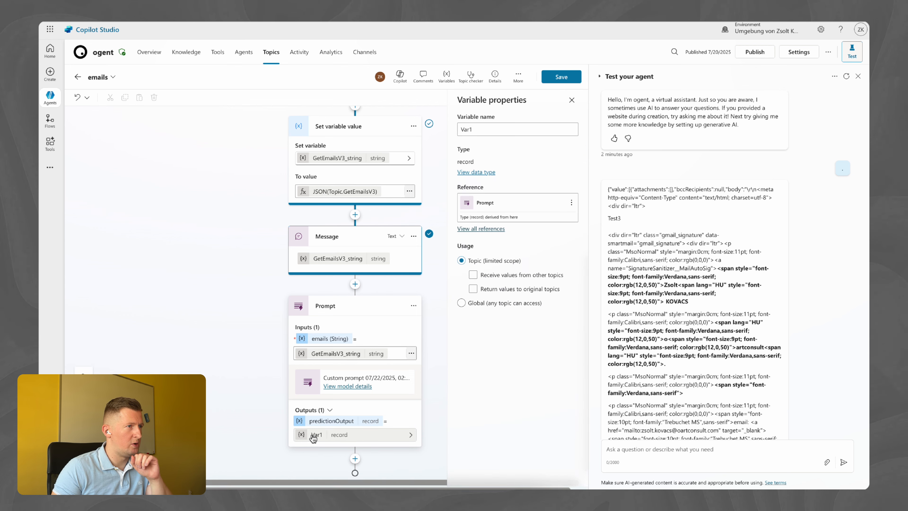
{"action": "double_click", "coordinate": [462, 129]}
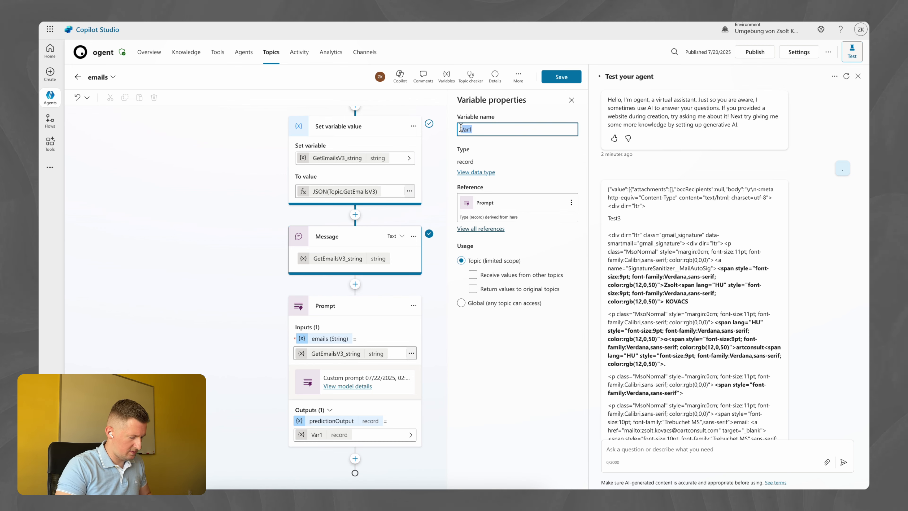
{"action": "key", "text": "BackSpace"}
{"action": "type", "text": "json"}
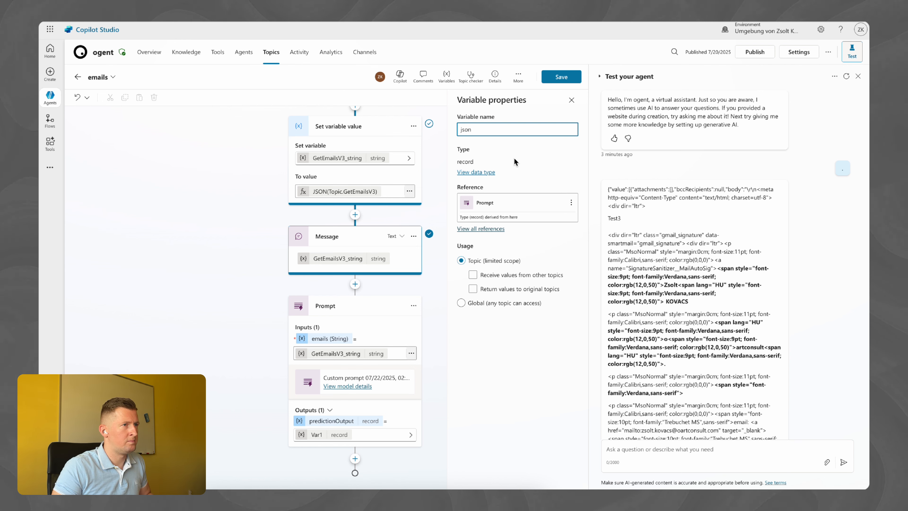
{"action": "left_click", "coordinate": [561, 76]}
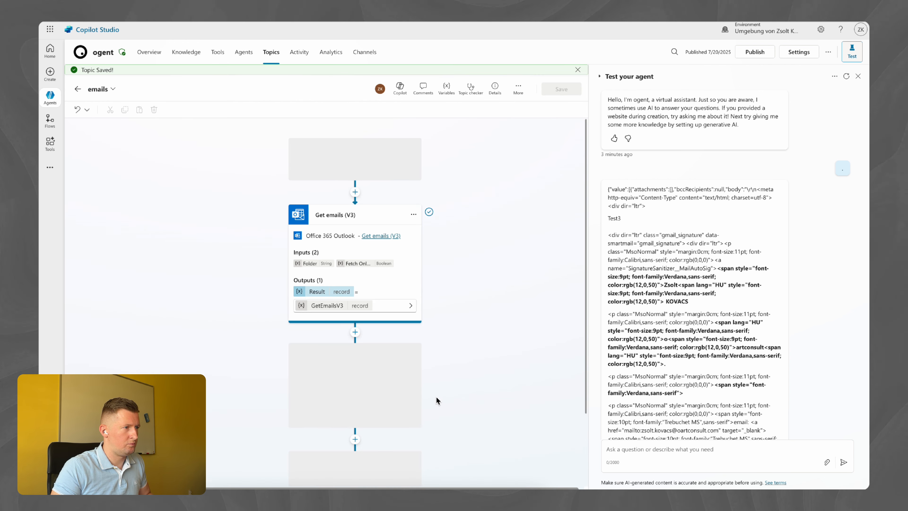
Add a Message node below the Prompt node.
{"action": "scroll", "coordinate": [440, 385], "scroll_direction": "down", "scroll_amount": 5}
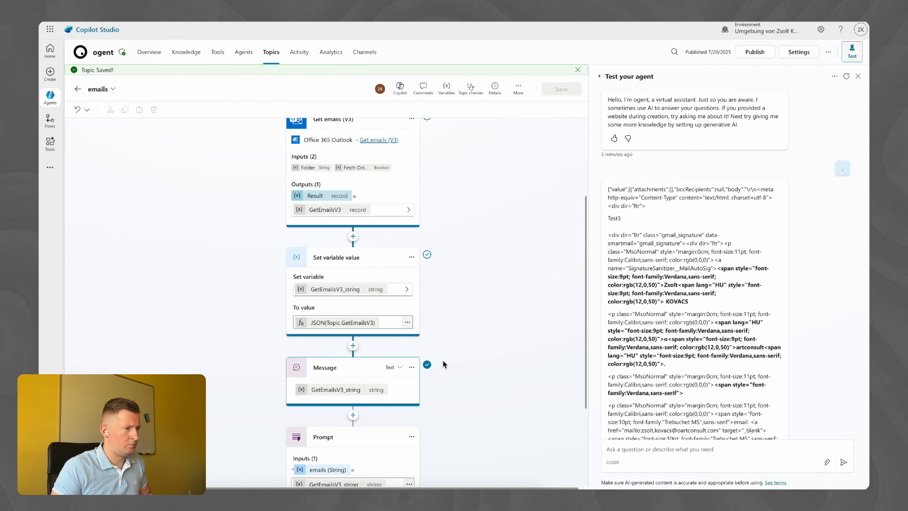
{"action": "scroll", "coordinate": [474, 368], "scroll_direction": "down", "scroll_amount": 1}
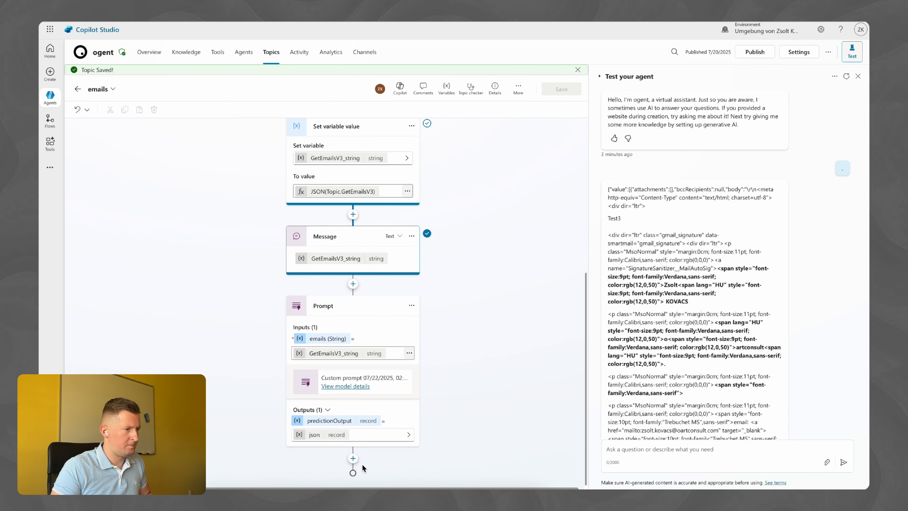
{"action": "left_click", "coordinate": [353, 459]}
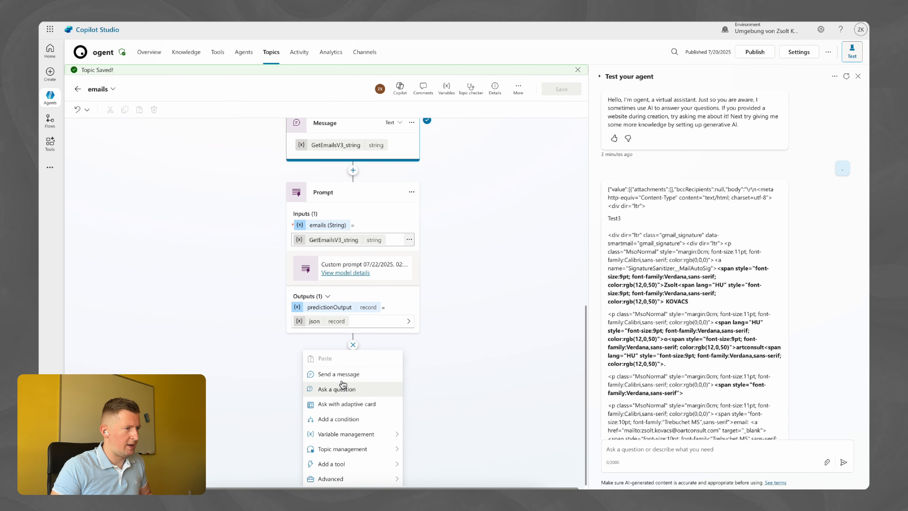
{"action": "left_click", "coordinate": [339, 374]}
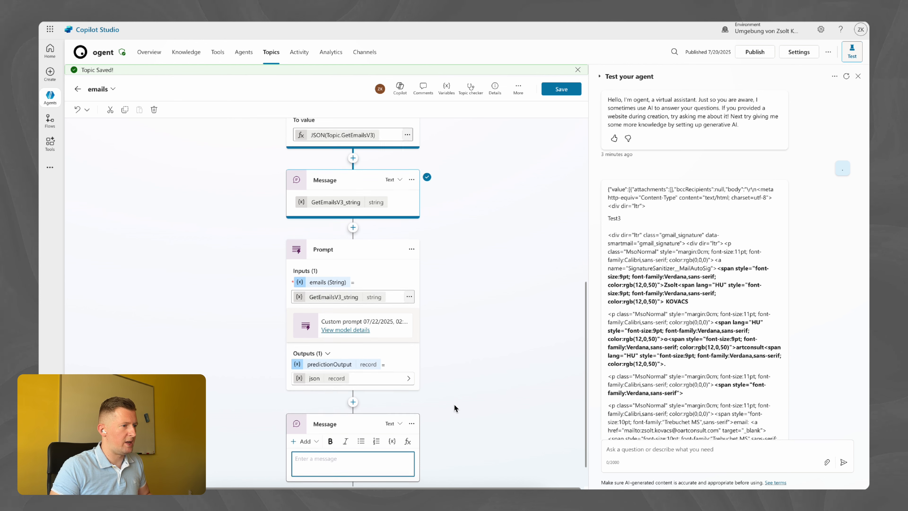
{"action": "scroll", "coordinate": [436, 425], "scroll_direction": "down", "scroll_amount": 1}
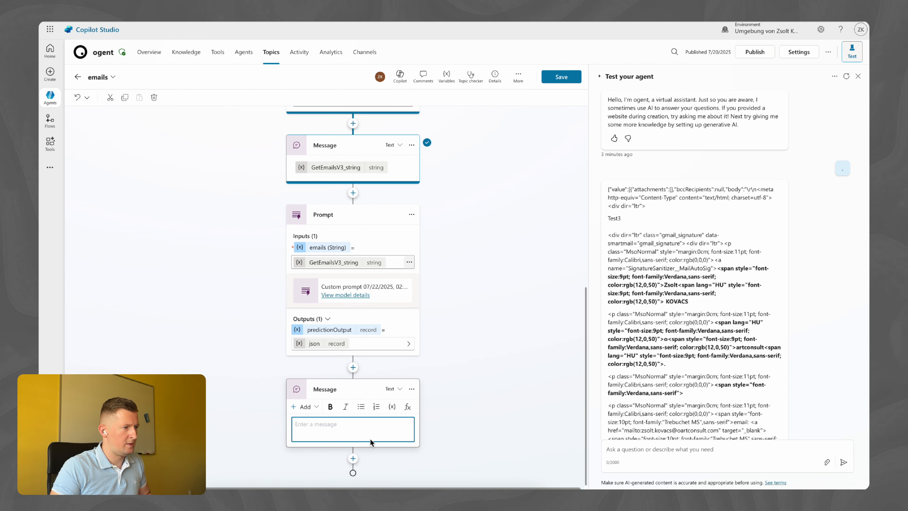
Insert the formula First(Topic.json.structuredOutput.emails).body into the new Message node and save the topic.
{"action": "left_click", "coordinate": [407, 407]}
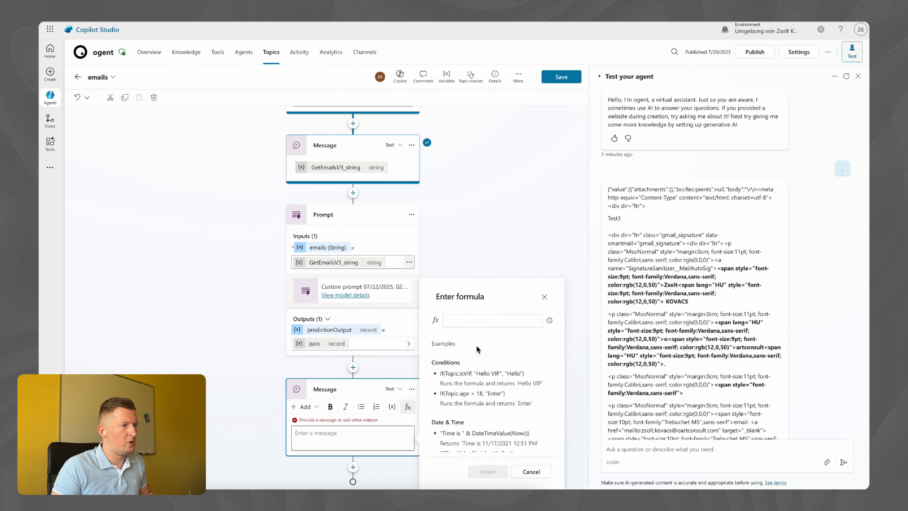
{"action": "left_click", "coordinate": [458, 322]}
{"action": "type", "text": "First(Topic.json.structuredOutput.emails).body"}
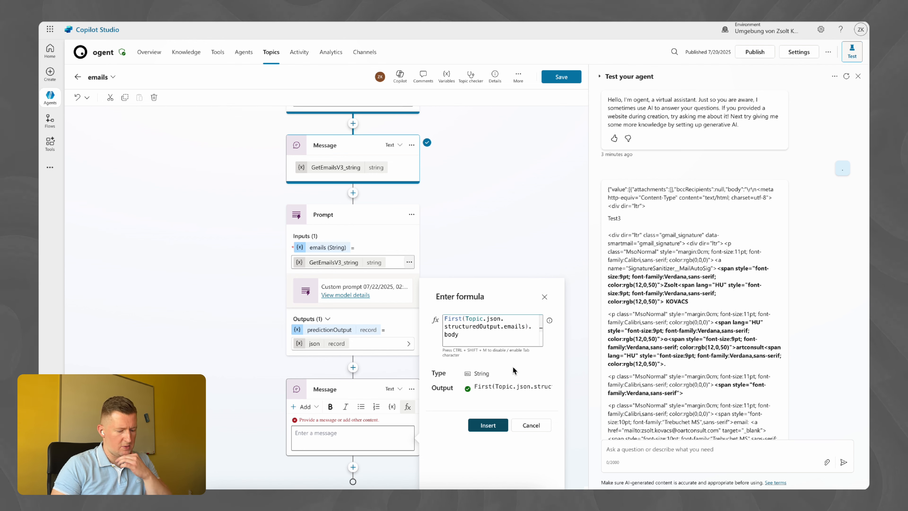
{"action": "key", "text": "BackSpace"}
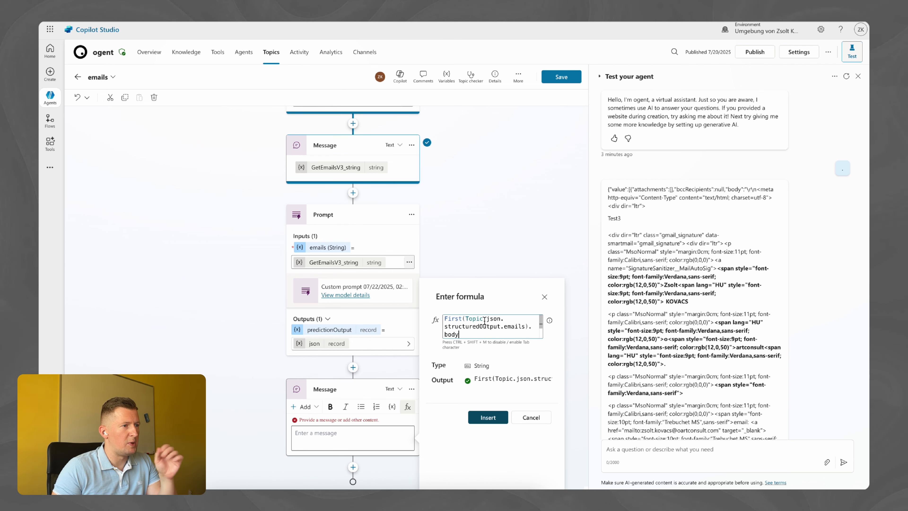
{"action": "left_click", "coordinate": [485, 419]}
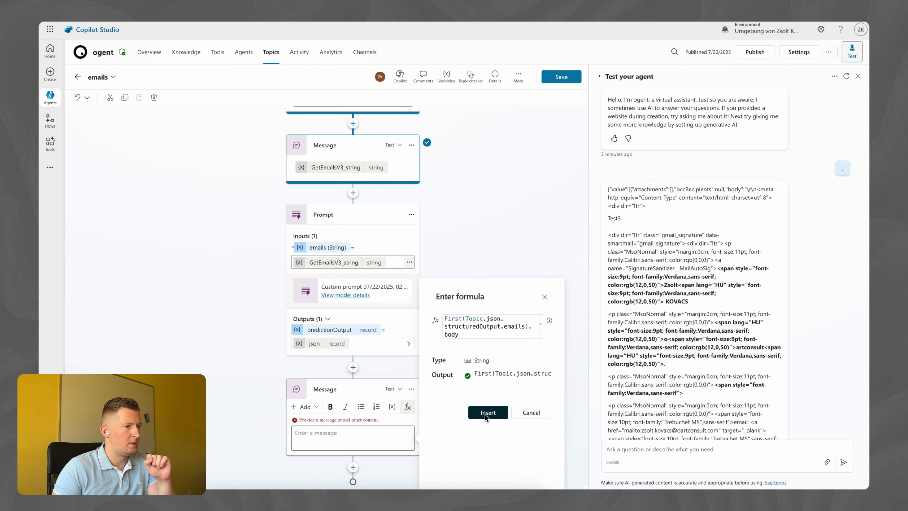
{"action": "left_click", "coordinate": [459, 430]}
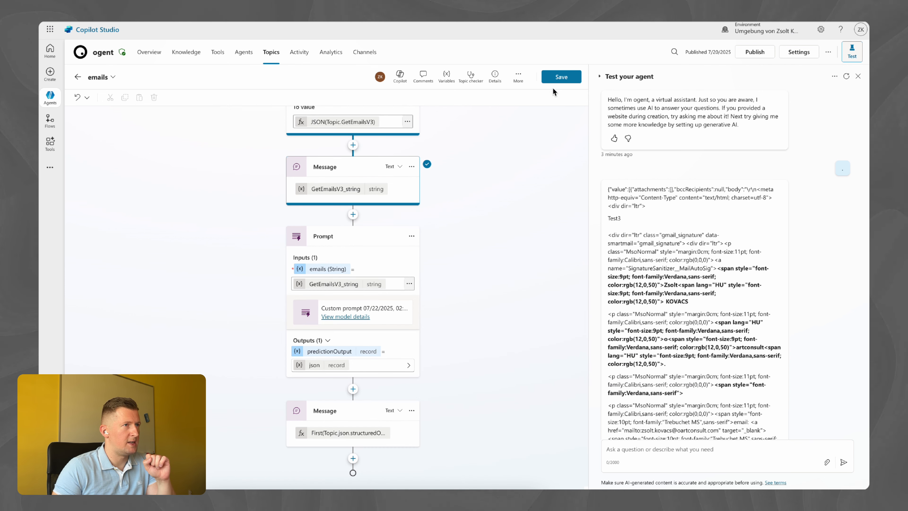
{"action": "left_click", "coordinate": [560, 78]}
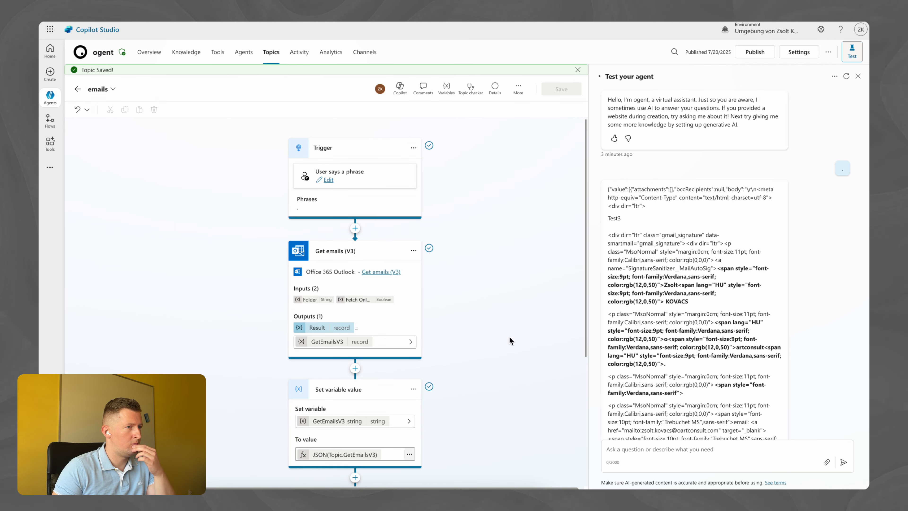
{"action": "scroll", "coordinate": [503, 340], "scroll_direction": "down", "scroll_amount": 5}
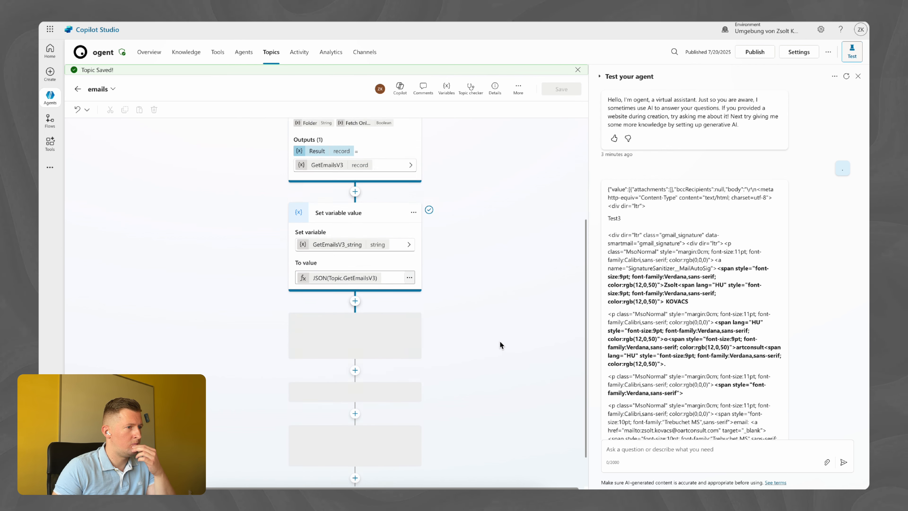
Restart the test conversation and send the message "." to run the emails topic and check its replies.
{"action": "scroll", "coordinate": [499, 341], "scroll_direction": "down", "scroll_amount": 4}
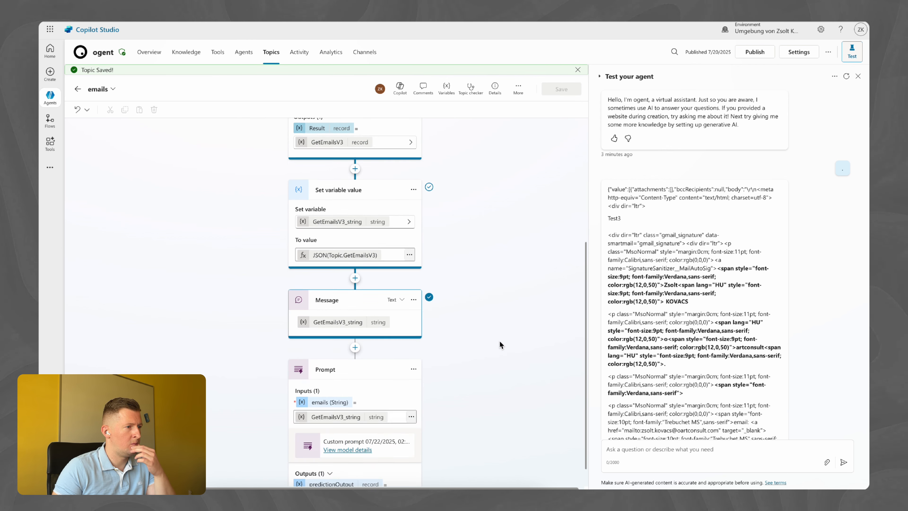
{"action": "left_click", "coordinate": [847, 76]}
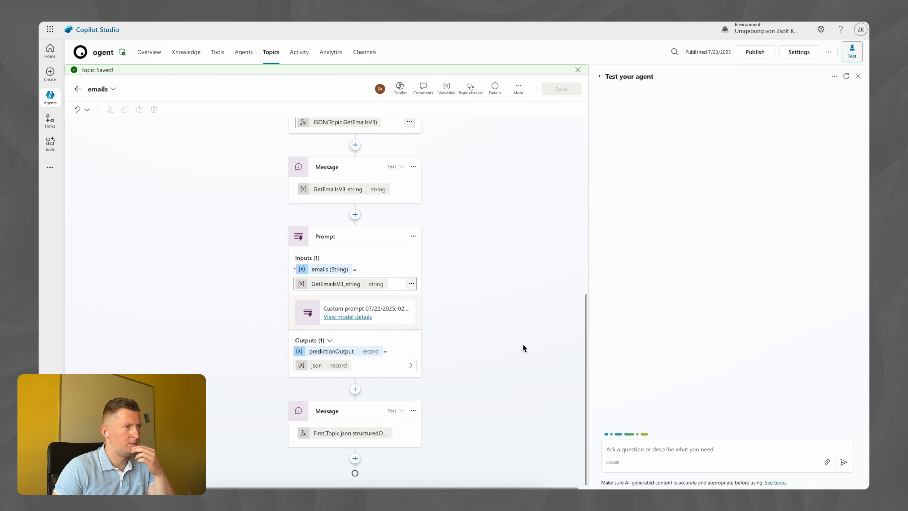
{"action": "left_click", "coordinate": [626, 448]}
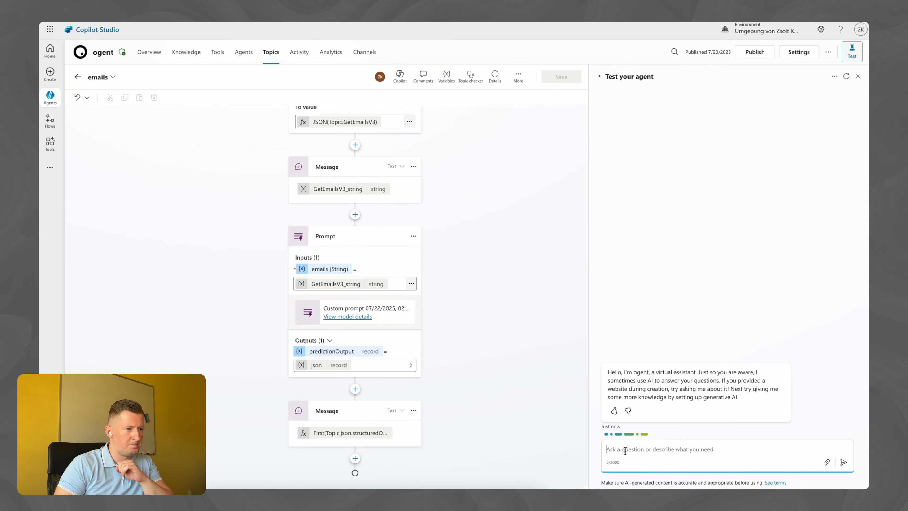
{"action": "type", "text": "."}
{"action": "key", "text": "Return"}
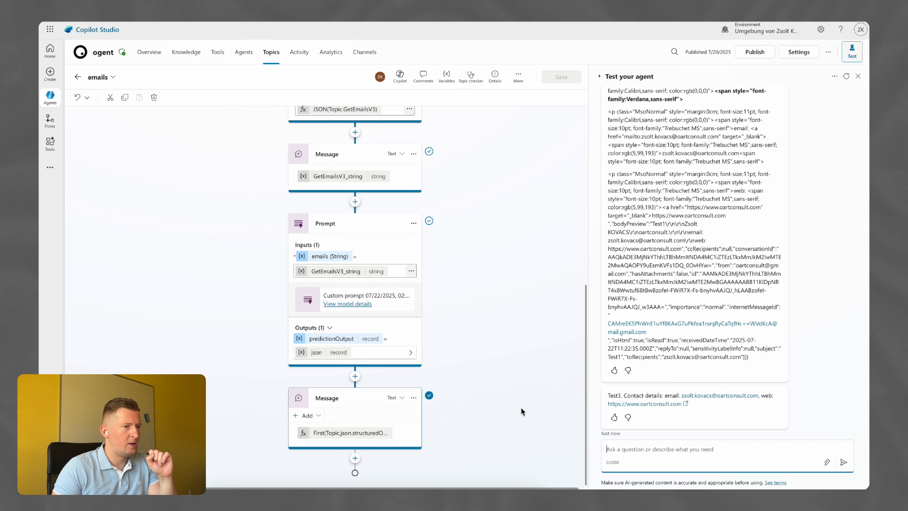
{"action": "left_click", "coordinate": [461, 487]}
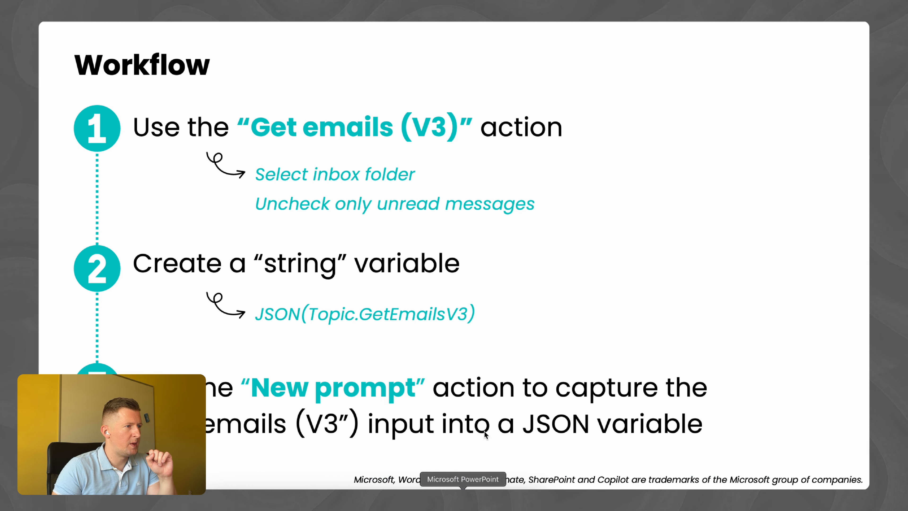
{"action": "left_click", "coordinate": [564, 334]}
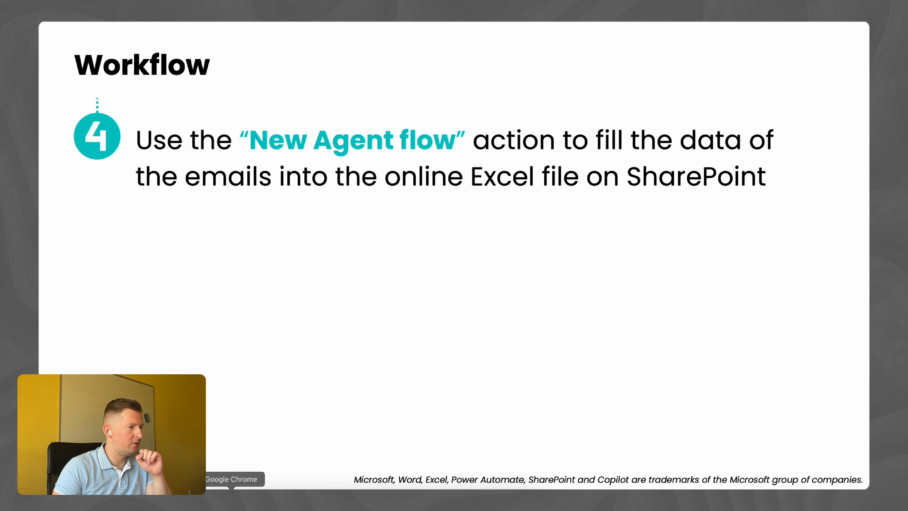
{"action": "left_click", "coordinate": [233, 488]}
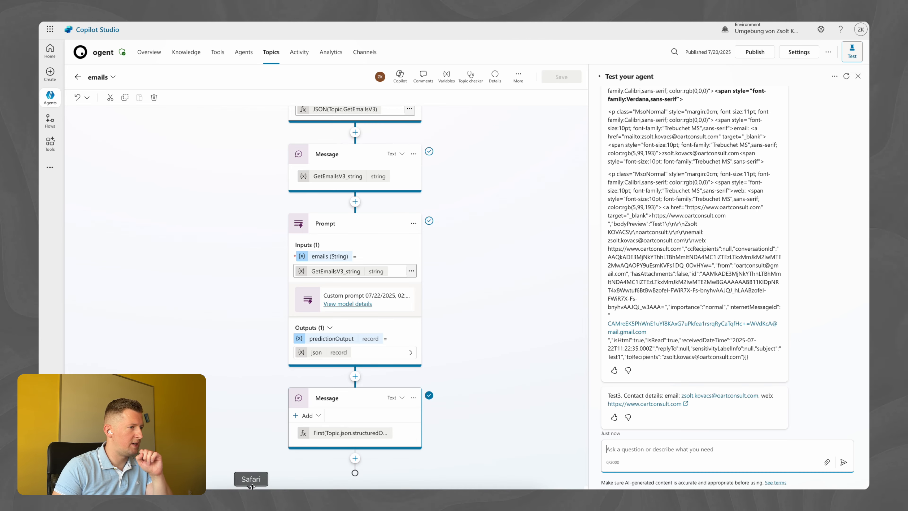
Add a New Agent flow tool below the last Message node of the emails topic.
{"action": "left_click", "coordinate": [355, 458]}
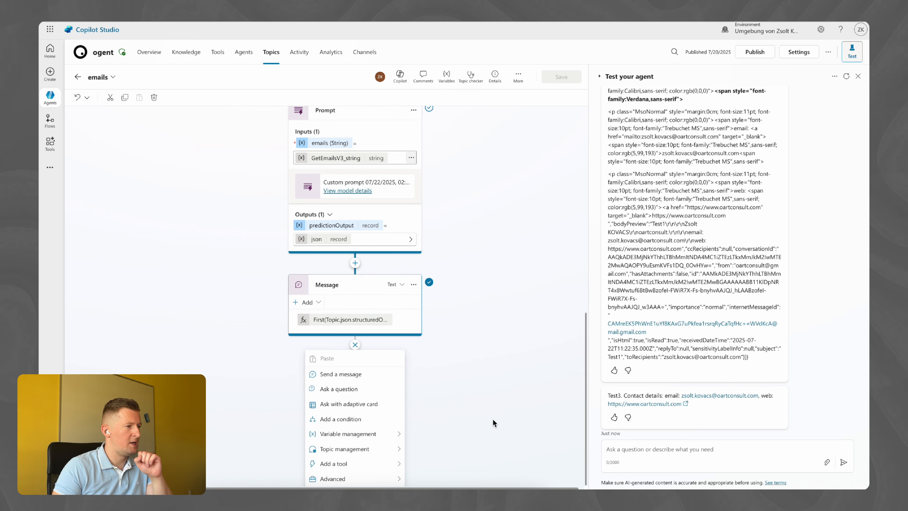
{"action": "mouse_move", "coordinate": [384, 467]}
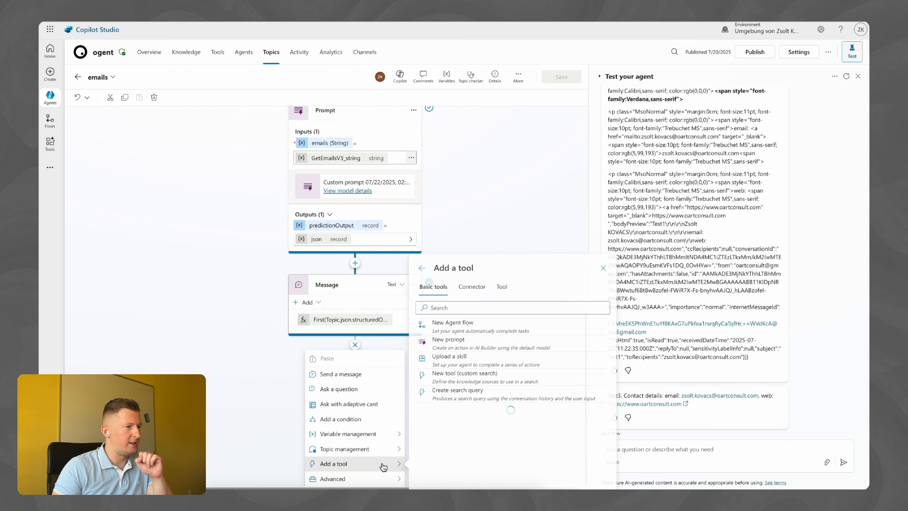
{"action": "left_click", "coordinate": [423, 325]}
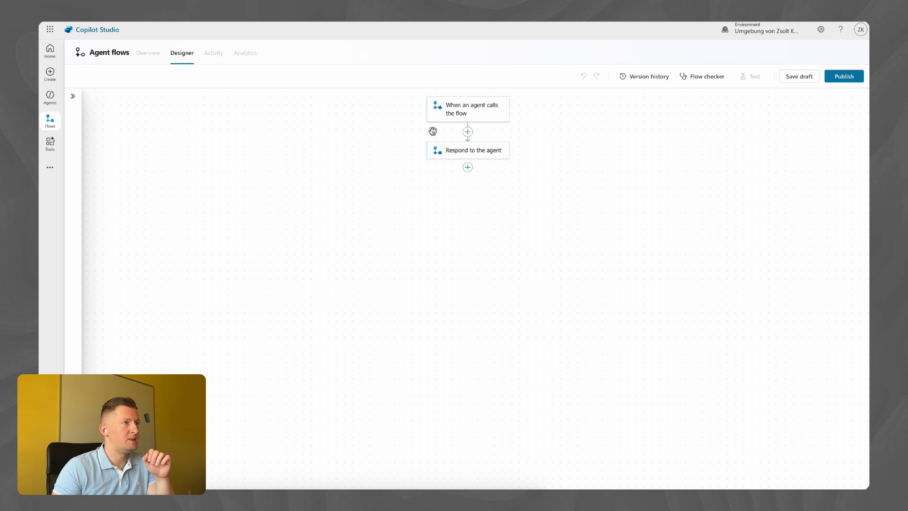
Add a text input named recepient to the flow's "When an agent calls the flow" trigger.
{"action": "left_click", "coordinate": [454, 114]}
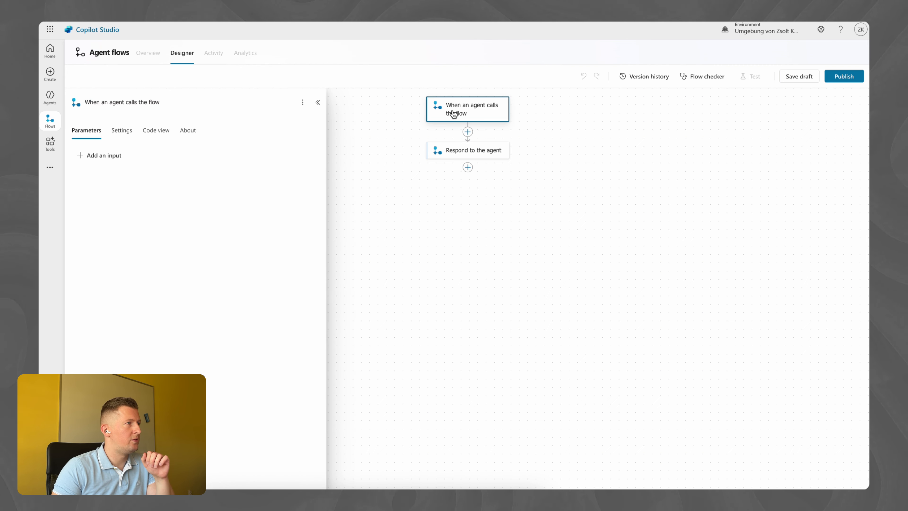
{"action": "left_click", "coordinate": [97, 157]}
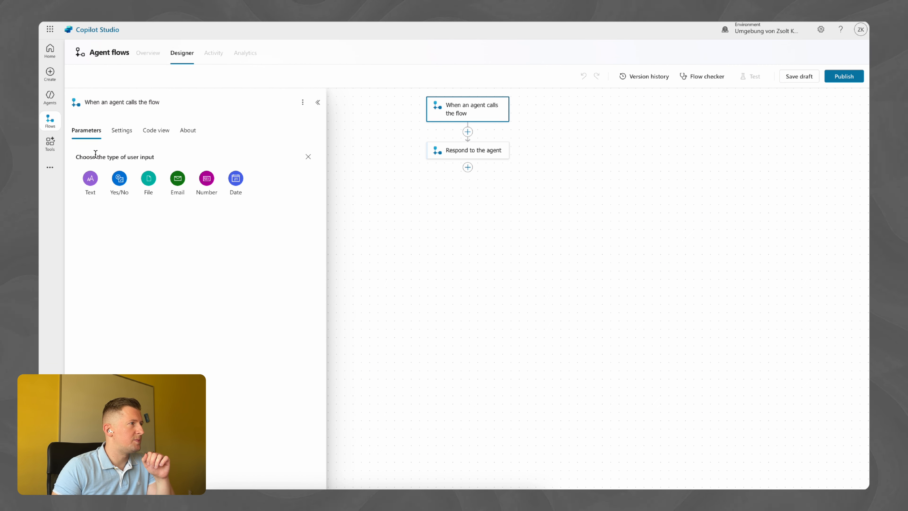
{"action": "left_click", "coordinate": [91, 178]}
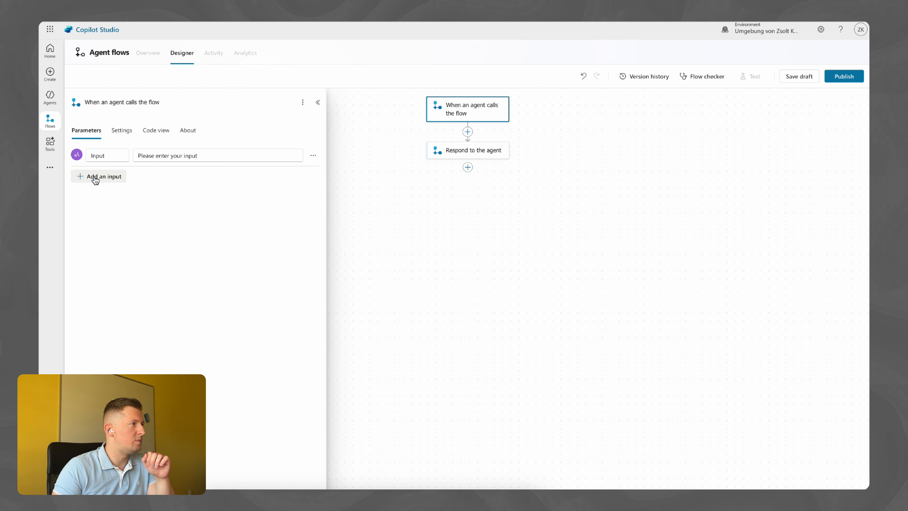
{"action": "double_click", "coordinate": [94, 156]}
{"action": "type", "text": "recepient"}
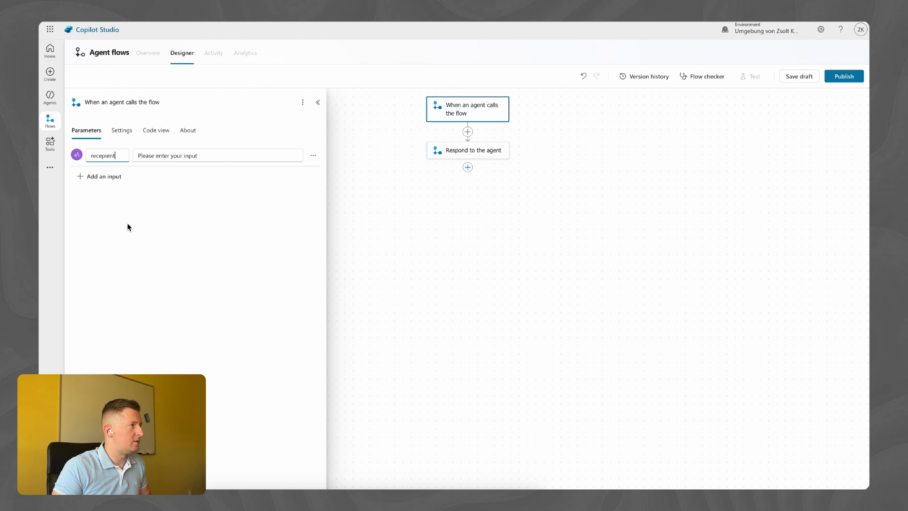
Add two more text inputs named address and subject to the flow's trigger.
{"action": "left_click", "coordinate": [94, 176]}
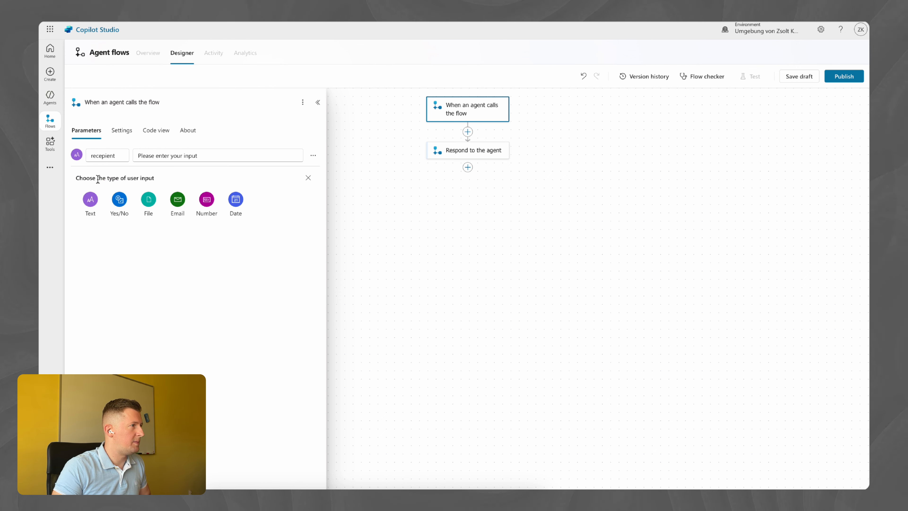
{"action": "left_click", "coordinate": [88, 201]}
{"action": "double_click", "coordinate": [96, 176]}
{"action": "type", "text": "address"}
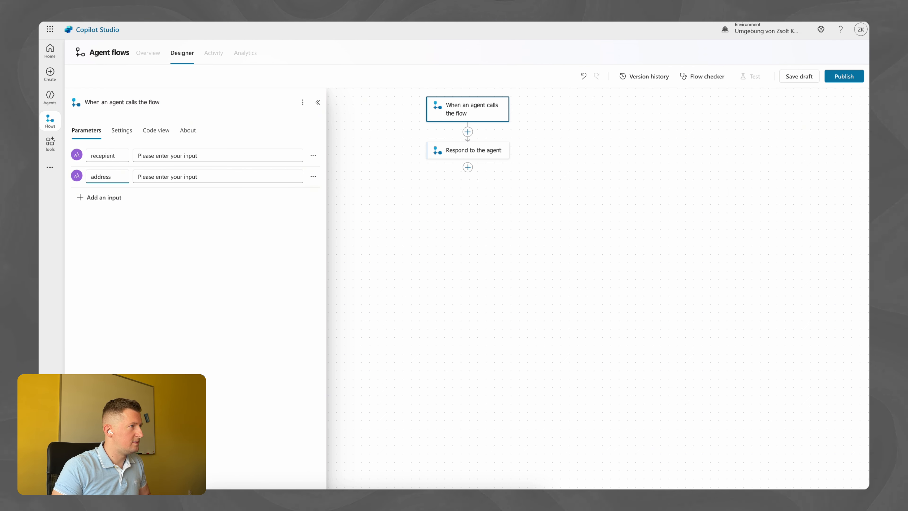
{"action": "left_click", "coordinate": [92, 197]}
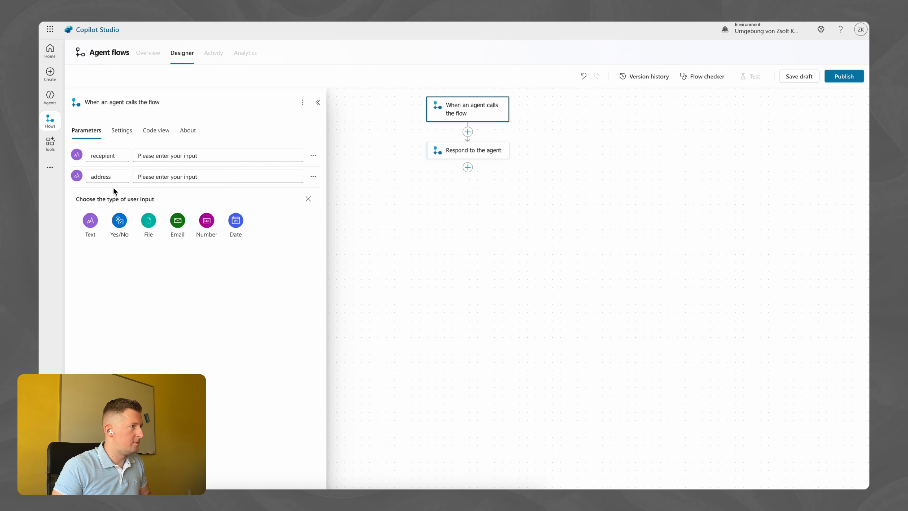
{"action": "left_click", "coordinate": [89, 222]}
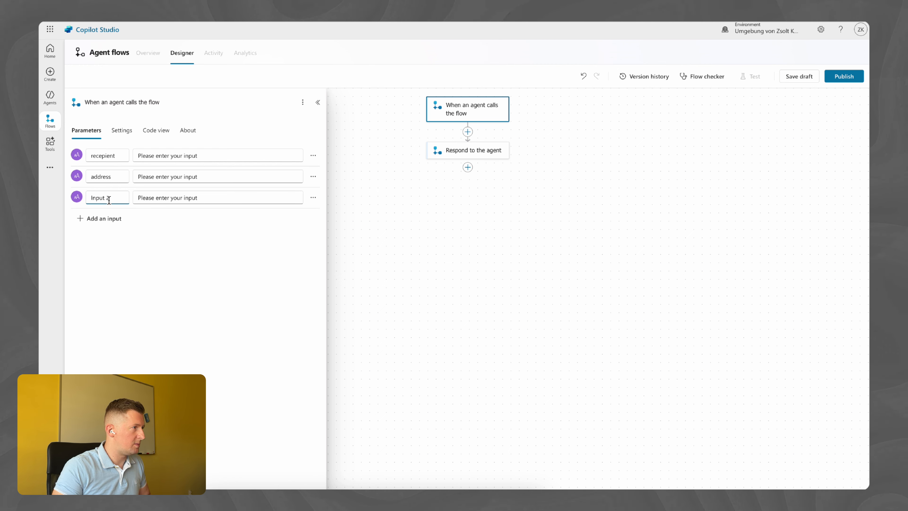
{"action": "left_click_drag", "start_coordinate": [110, 199], "coordinate": [90, 199]}
{"action": "type", "text": "subject"}
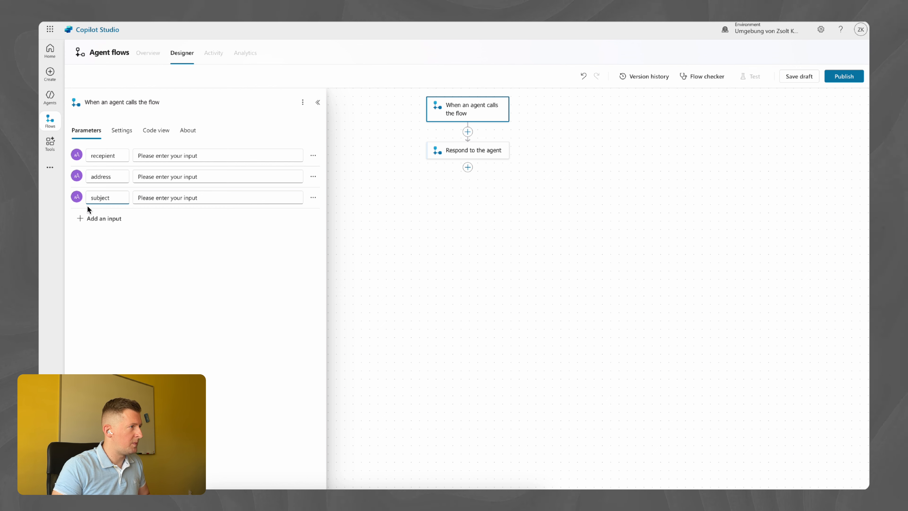
Add a fourth text input named body to the trigger and close its settings.
{"action": "left_click", "coordinate": [94, 218]}
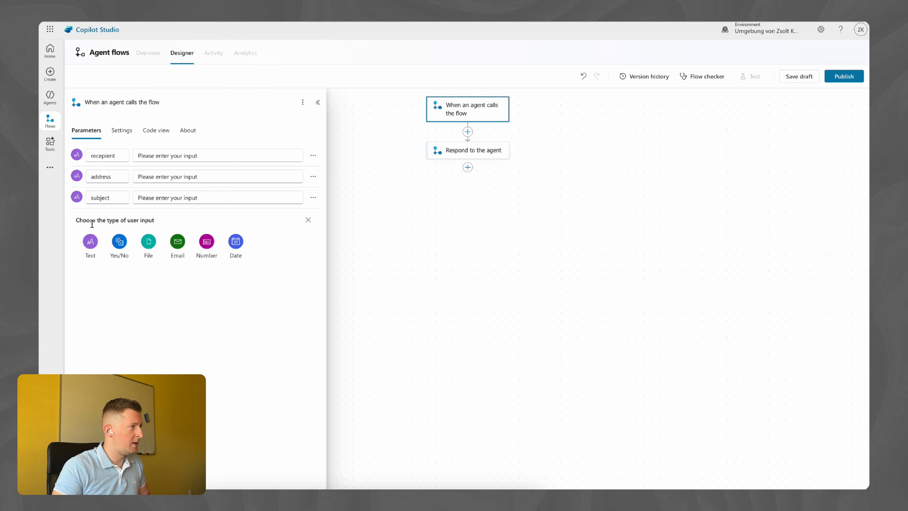
{"action": "left_click", "coordinate": [89, 241]}
{"action": "left_click", "coordinate": [104, 220]}
{"action": "left_click_drag", "start_coordinate": [110, 219], "coordinate": [90, 222]}
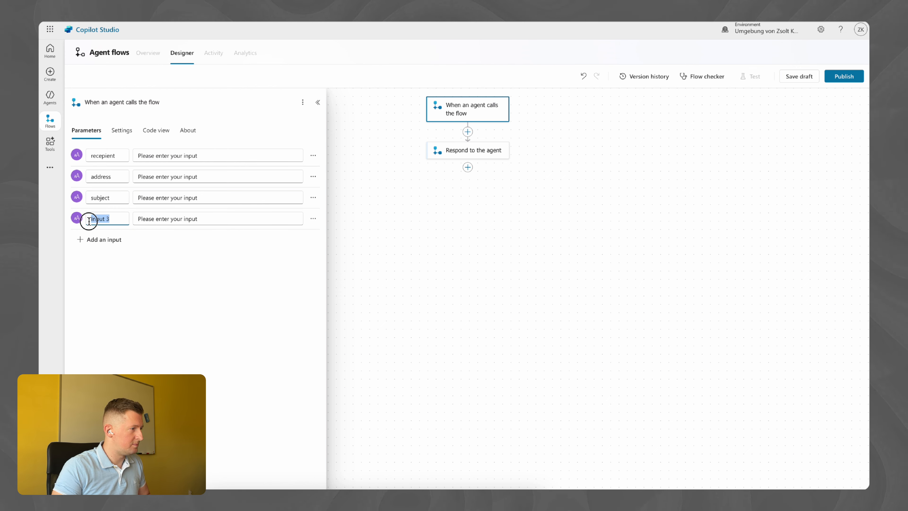
{"action": "type", "text": "ody"}
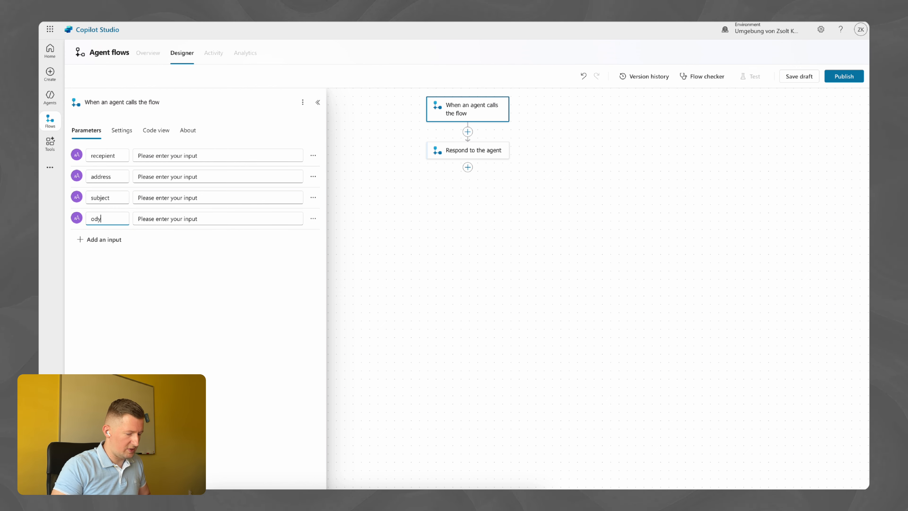
{"action": "key", "text": "BackSpace"}
{"action": "key", "text": "BackSpace"}
{"action": "key", "text": "BackSpace"}
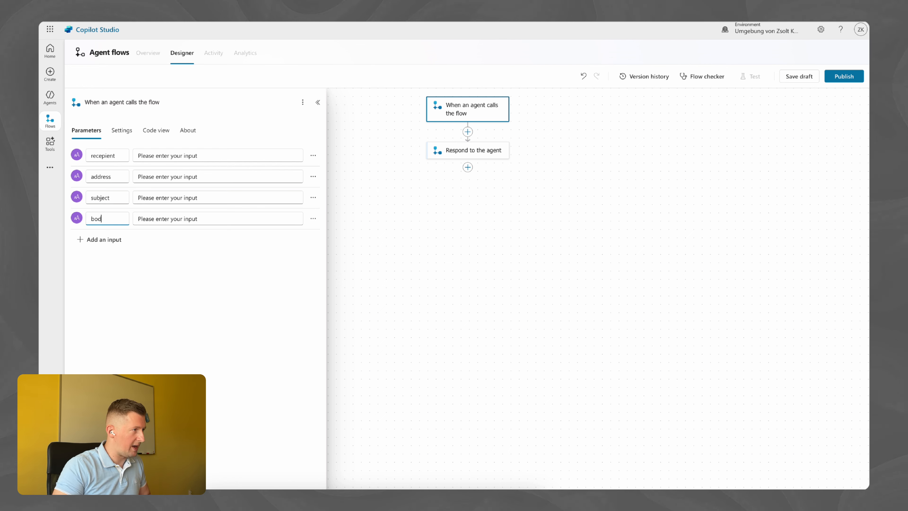
{"action": "left_click", "coordinate": [428, 311]}
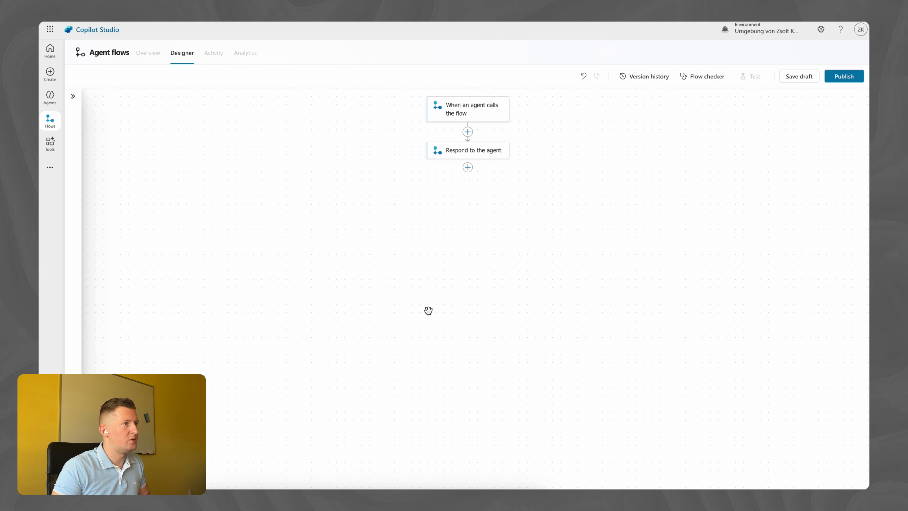
Insert the Excel Online (Business) action "Add a row into a table" between the trigger and "Respond to the agent".
{"action": "left_click", "coordinate": [468, 132]}
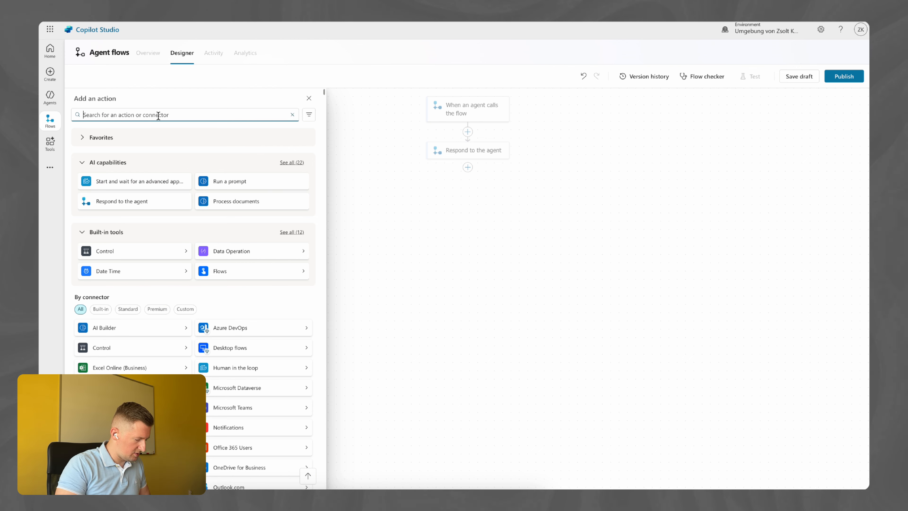
{"action": "type", "text": "add row"}
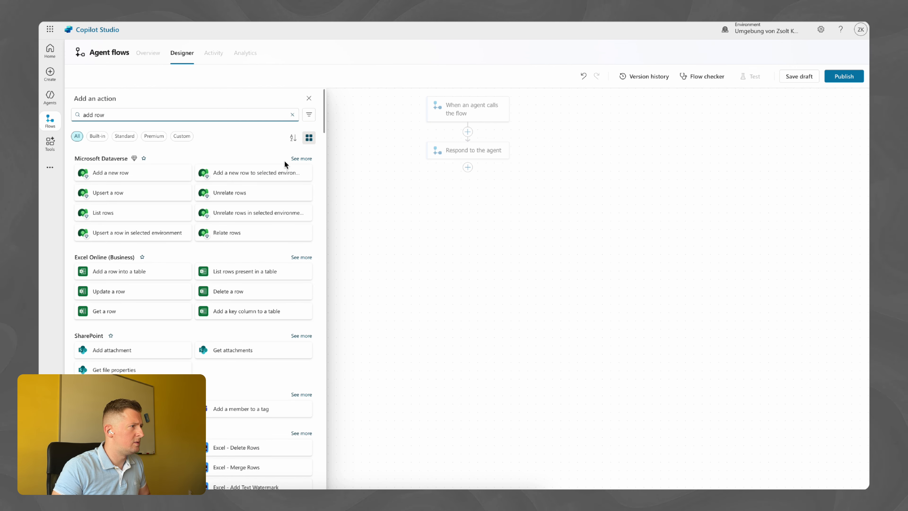
{"action": "left_click", "coordinate": [296, 258]}
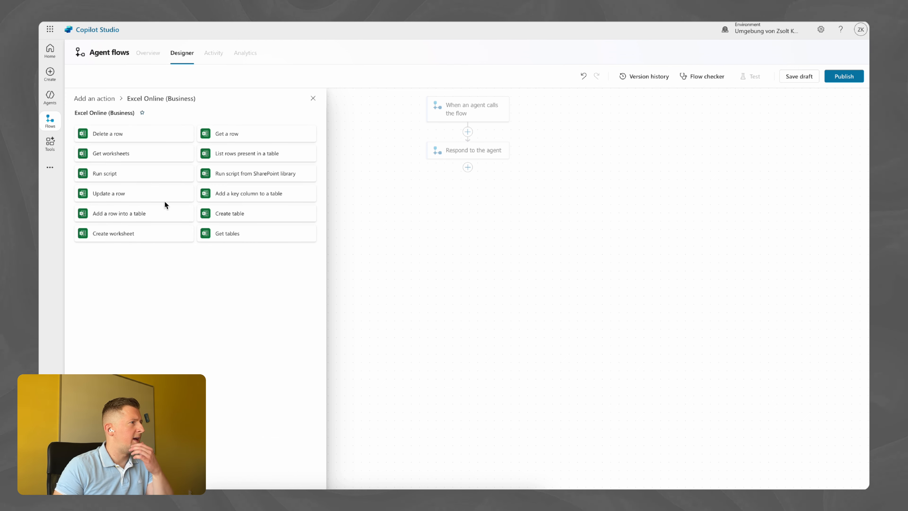
{"action": "left_click", "coordinate": [111, 214]}
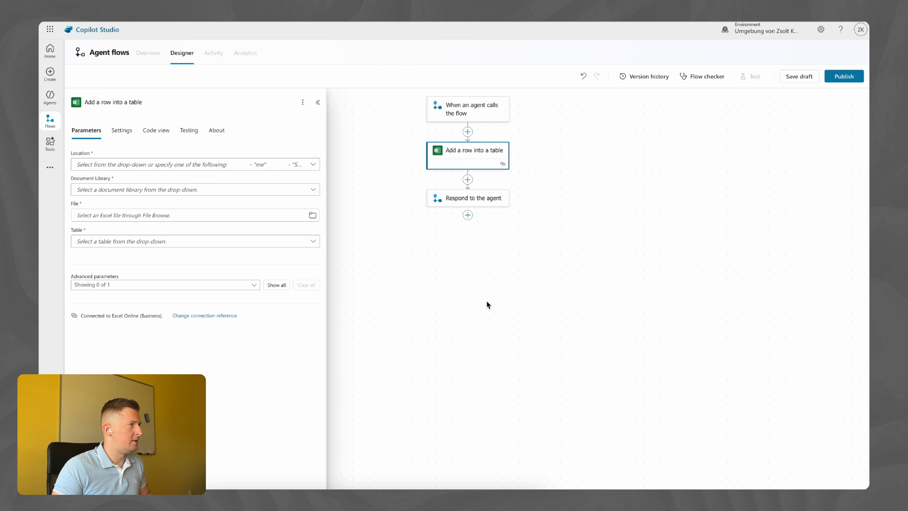
Point the Excel row action to SharePoint Site - ogent, library Documents, file /emails.xlsx and table Table1.
{"action": "left_click", "coordinate": [88, 163]}
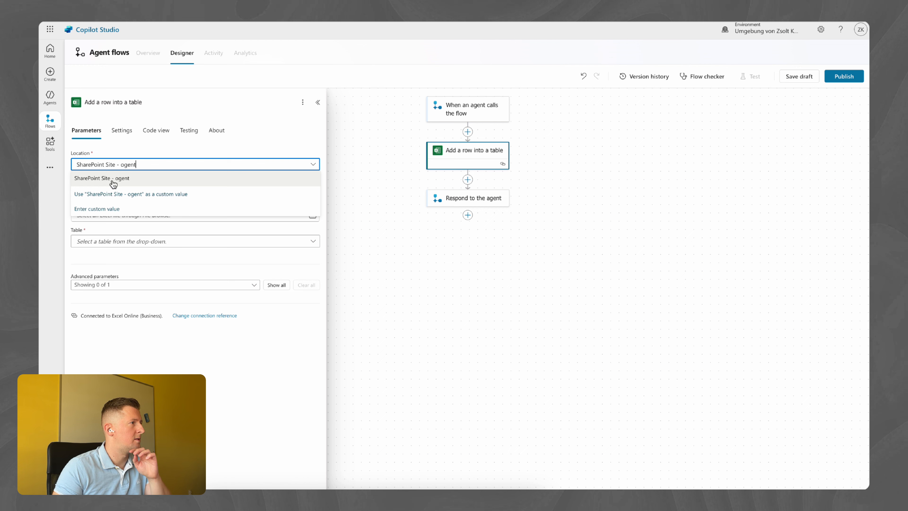
{"action": "left_click", "coordinate": [112, 176]}
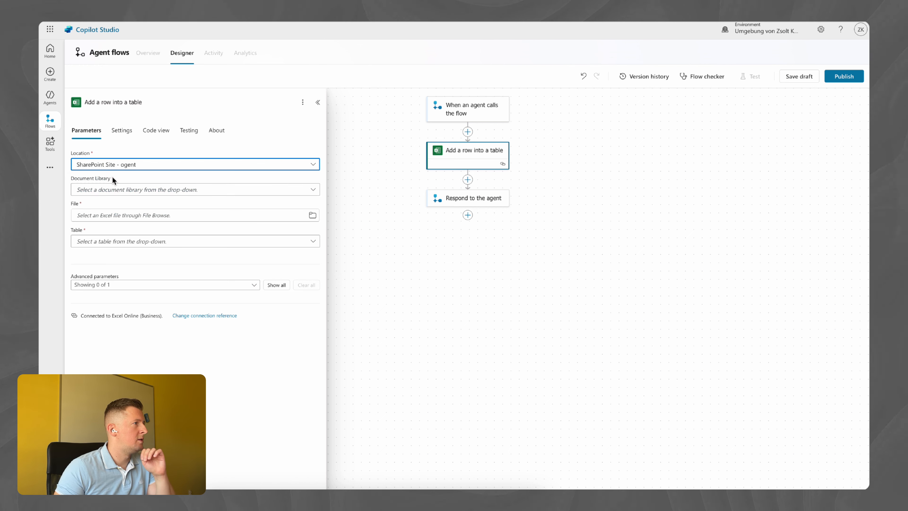
{"action": "left_click", "coordinate": [170, 191]}
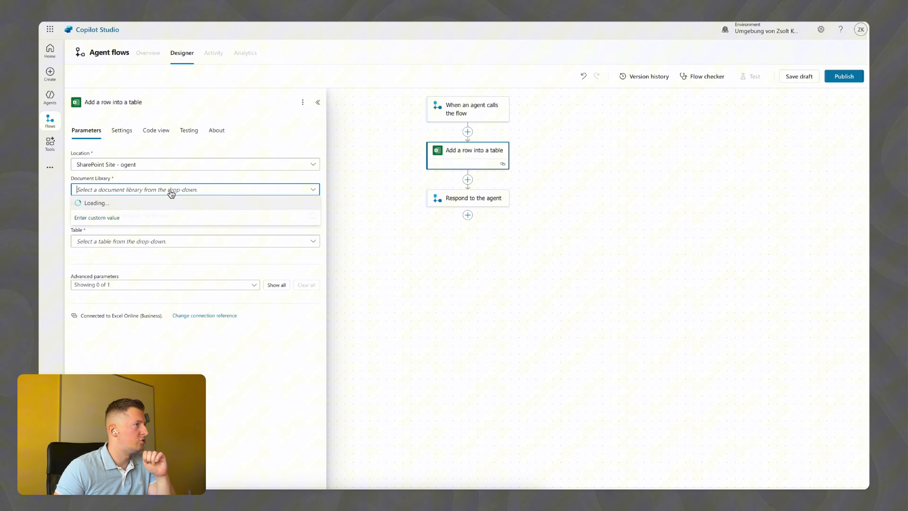
{"action": "left_click", "coordinate": [104, 204]}
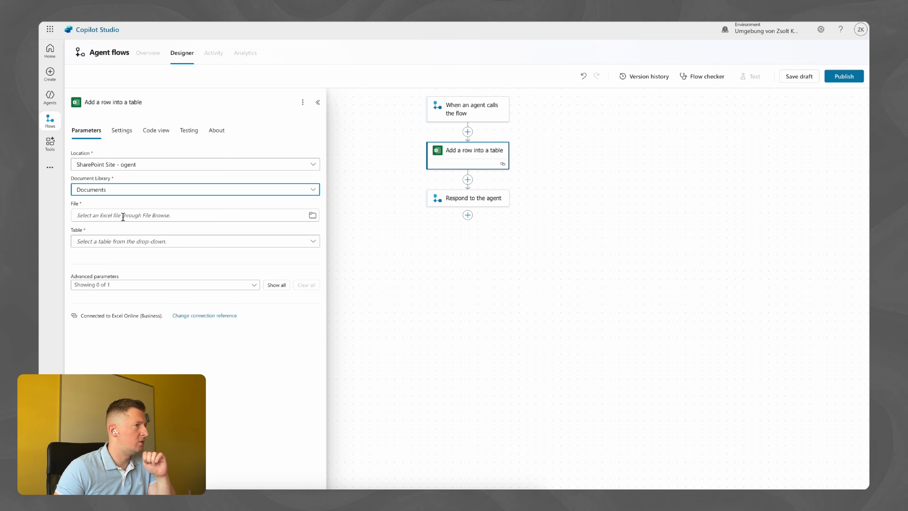
{"action": "left_click", "coordinate": [313, 216]}
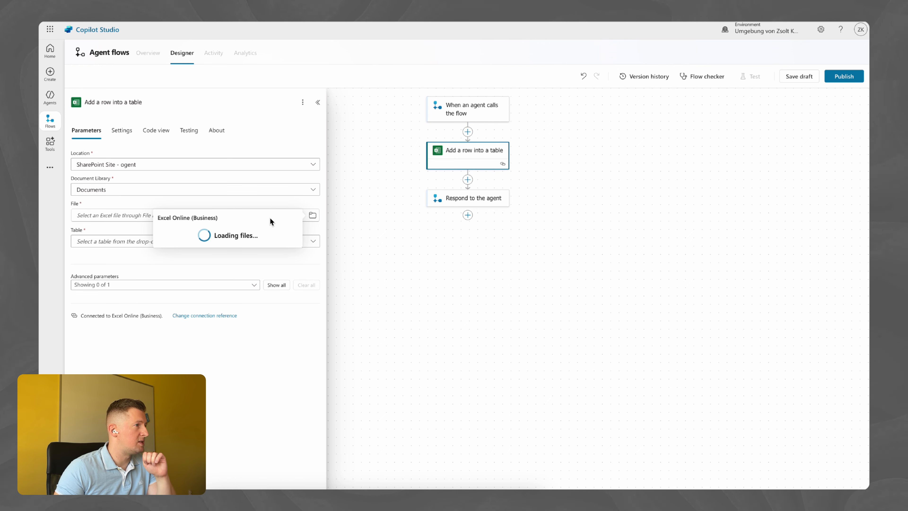
{"action": "left_click", "coordinate": [215, 242]}
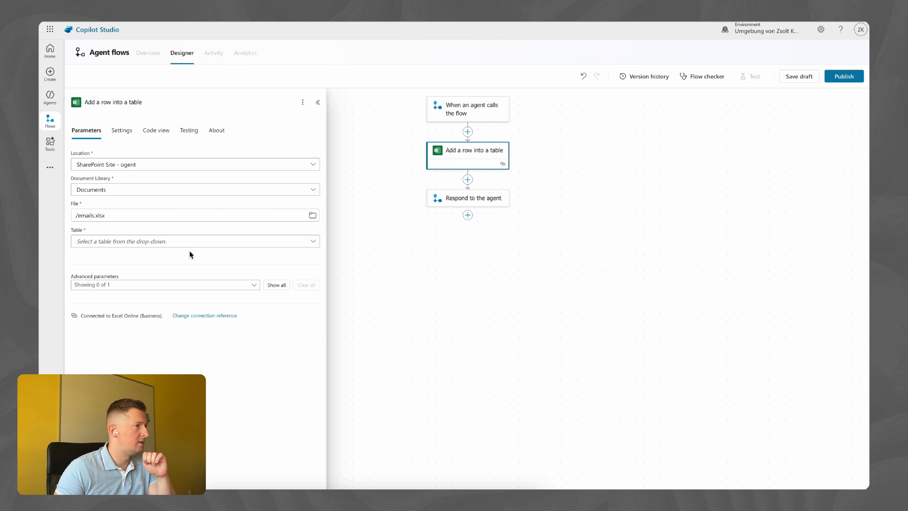
{"action": "left_click", "coordinate": [311, 241]}
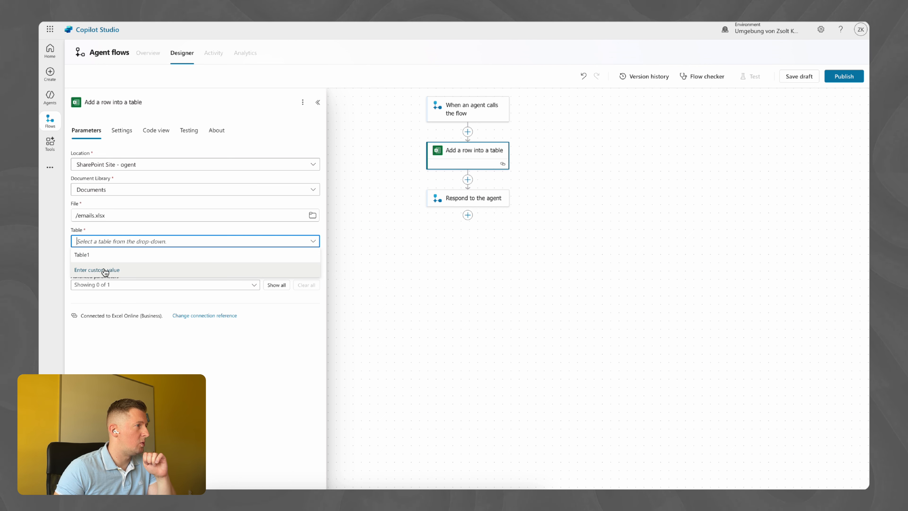
{"action": "left_click", "coordinate": [92, 257]}
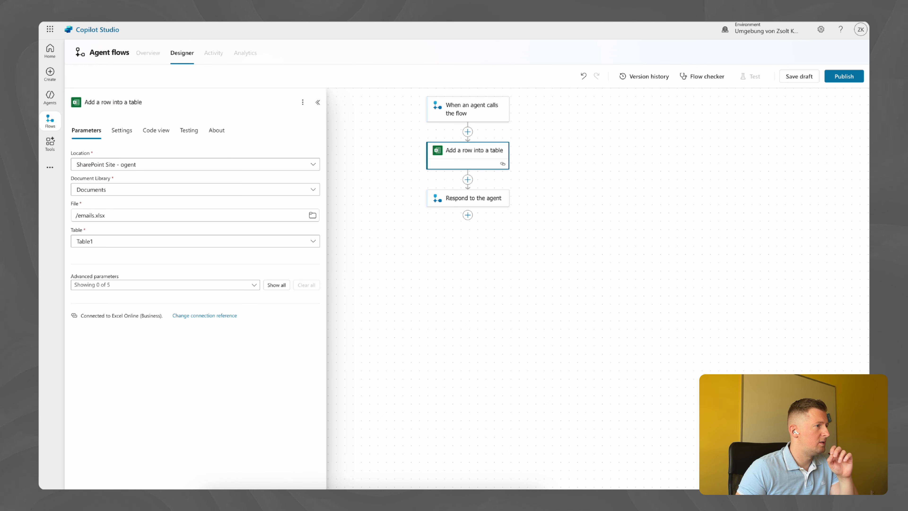
Show all advanced parameters of the row action and map Recipient and Address to the trigger's recepient and address inputs.
{"action": "left_click", "coordinate": [276, 285]}
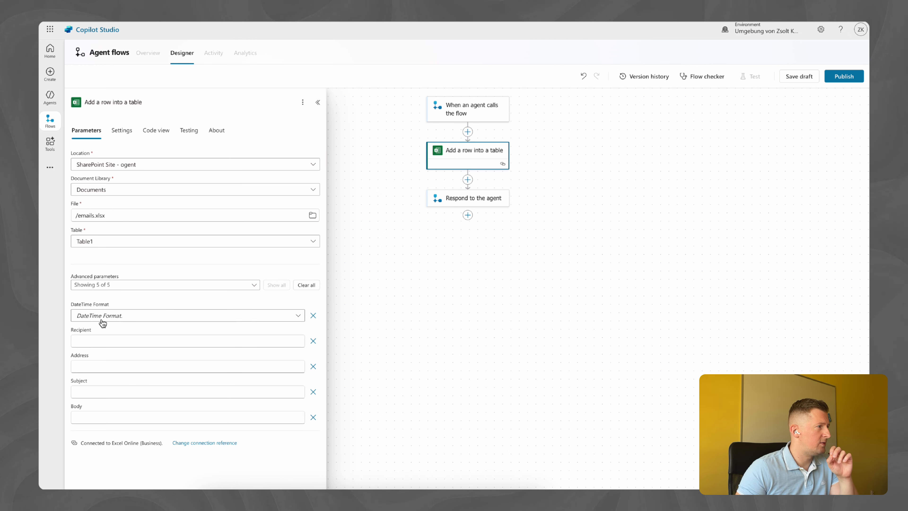
{"action": "left_click", "coordinate": [109, 340]}
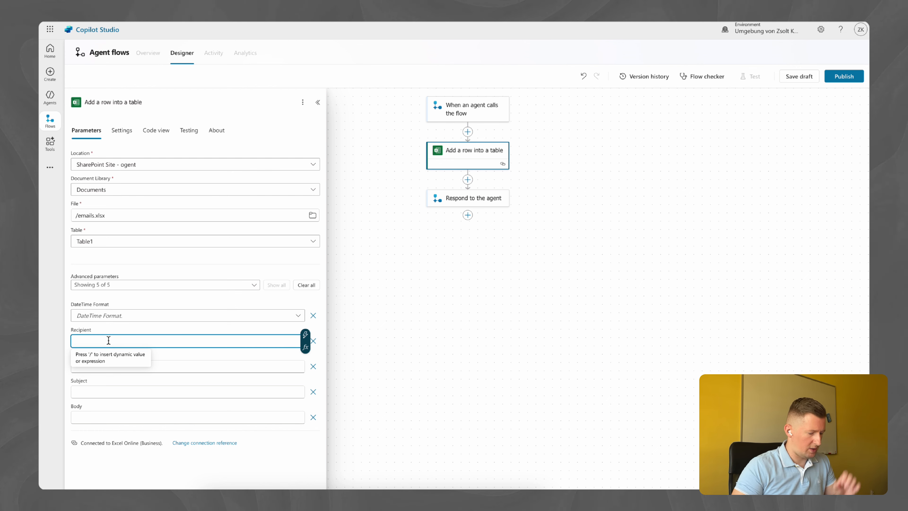
{"action": "type", "text": "/"}
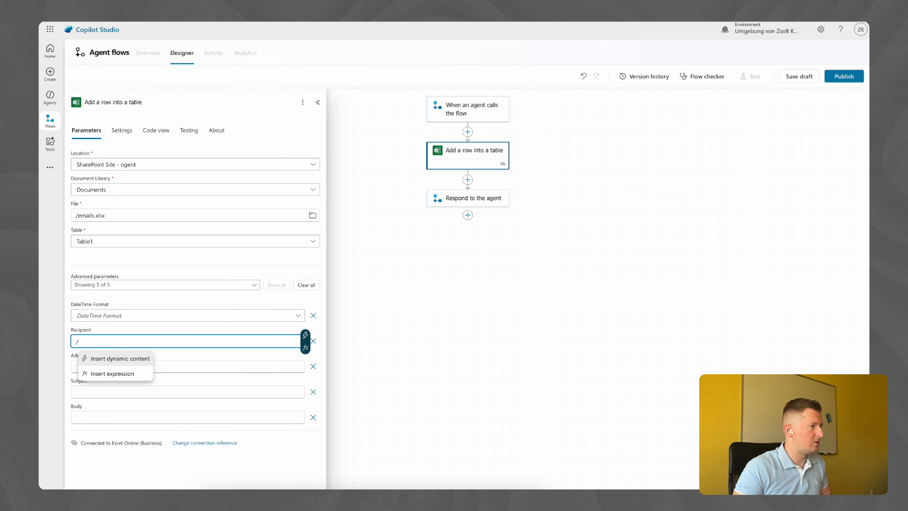
{"action": "left_click", "coordinate": [127, 361]}
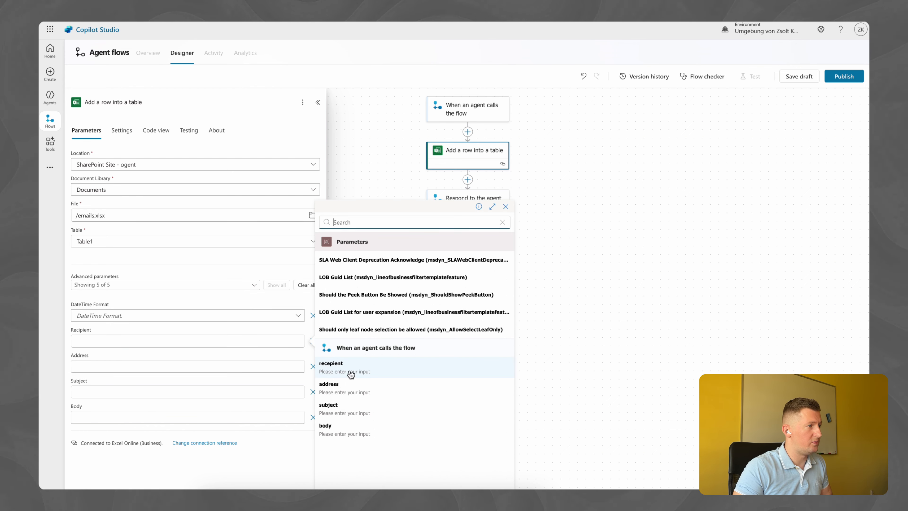
{"action": "left_click", "coordinate": [351, 369]}
{"action": "left_click", "coordinate": [173, 368]}
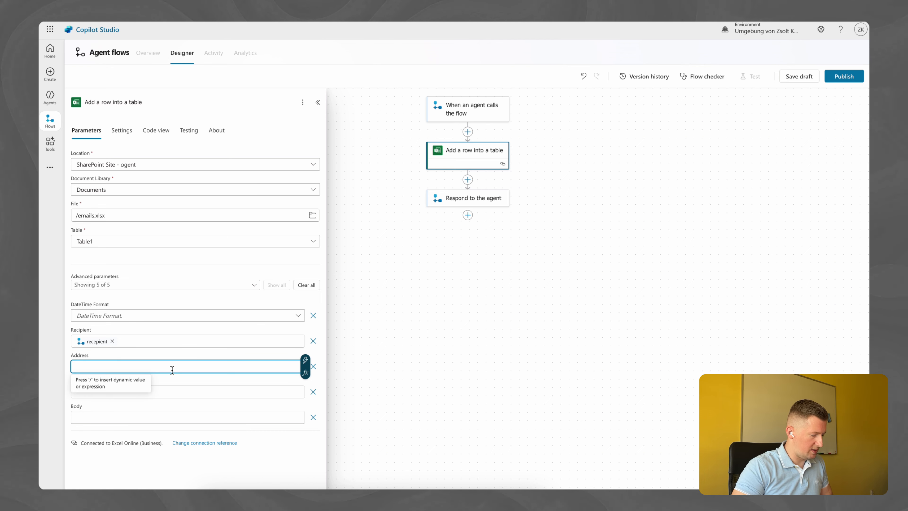
{"action": "type", "text": "/"}
{"action": "left_click", "coordinate": [151, 385]}
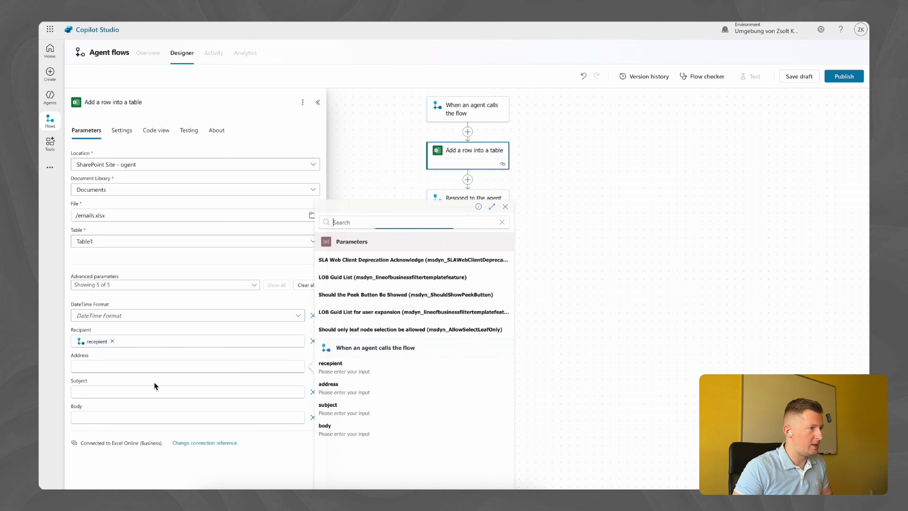
{"action": "left_click", "coordinate": [326, 387]}
Map the row action's Subject and Body columns to the trigger's subject and body inputs and close its settings.
{"action": "left_click", "coordinate": [183, 391]}
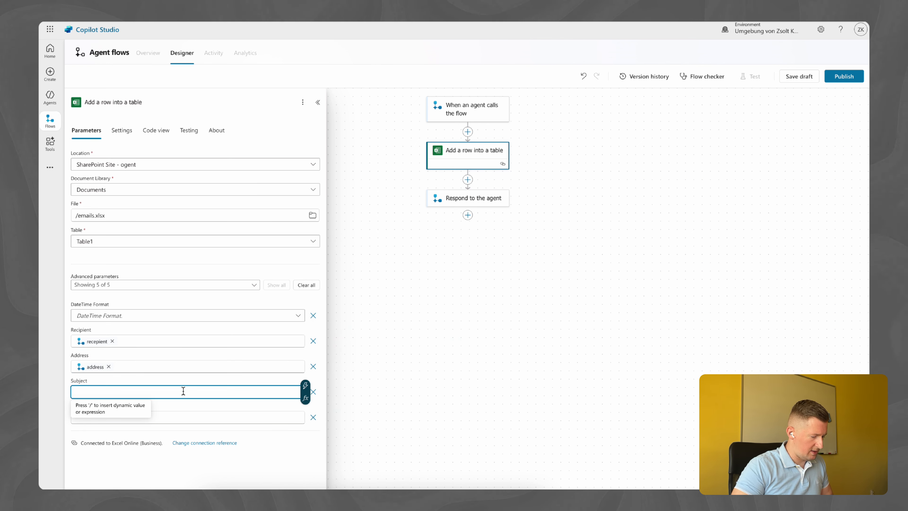
{"action": "type", "text": "/"}
{"action": "left_click", "coordinate": [150, 410]}
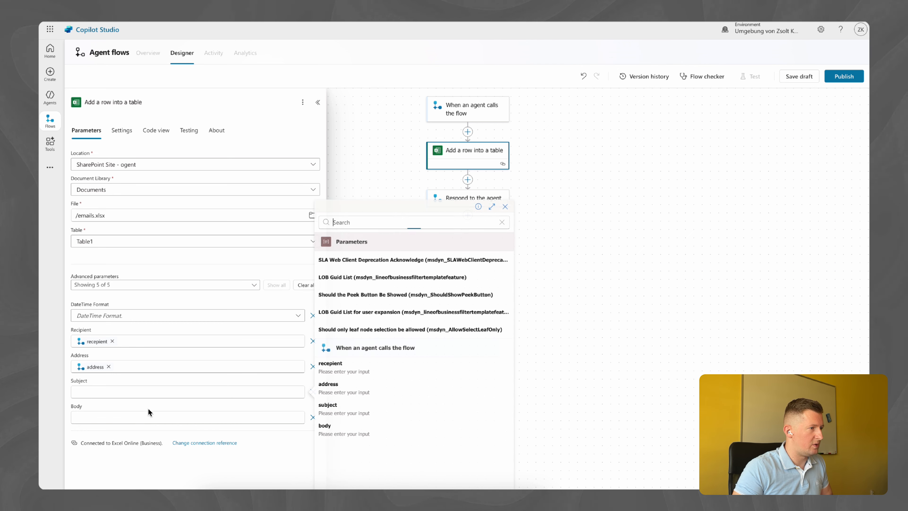
{"action": "left_click", "coordinate": [344, 410]}
{"action": "left_click", "coordinate": [191, 414]}
{"action": "type", "text": "/"}
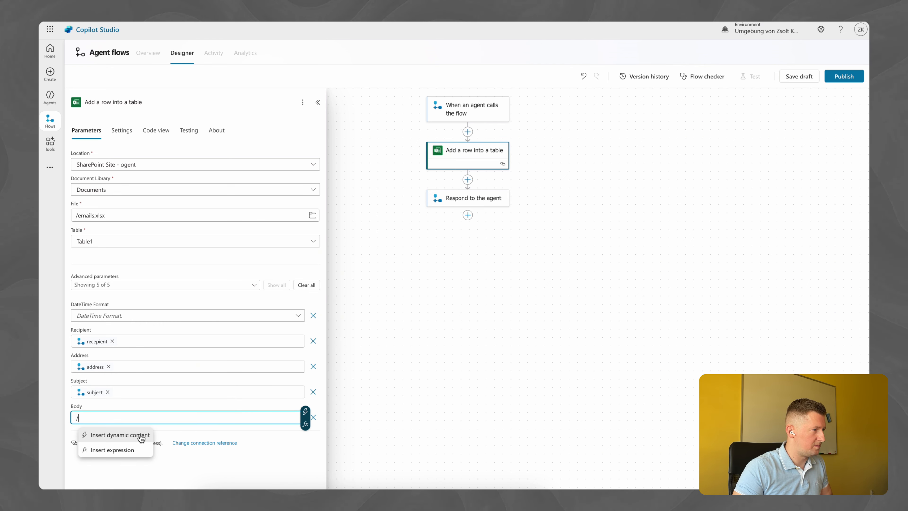
{"action": "left_click", "coordinate": [142, 436]}
{"action": "left_click", "coordinate": [357, 433]}
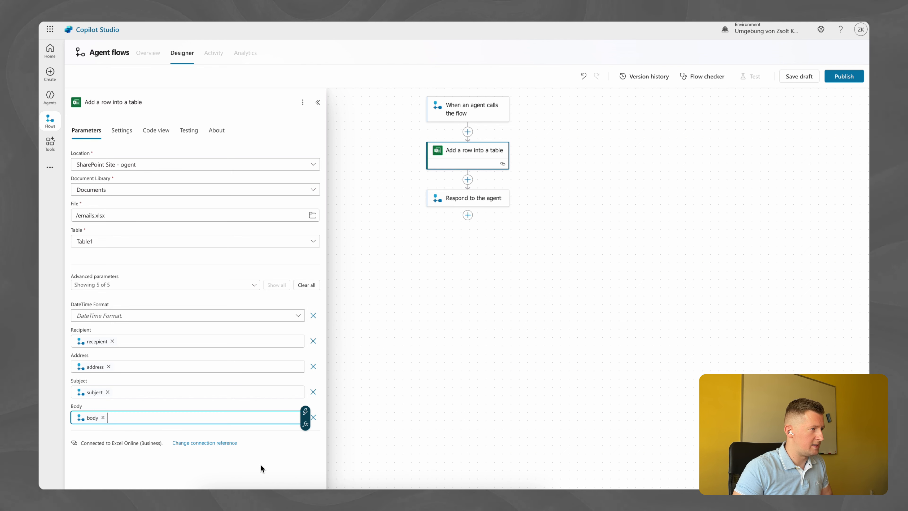
{"action": "left_click", "coordinate": [409, 431]}
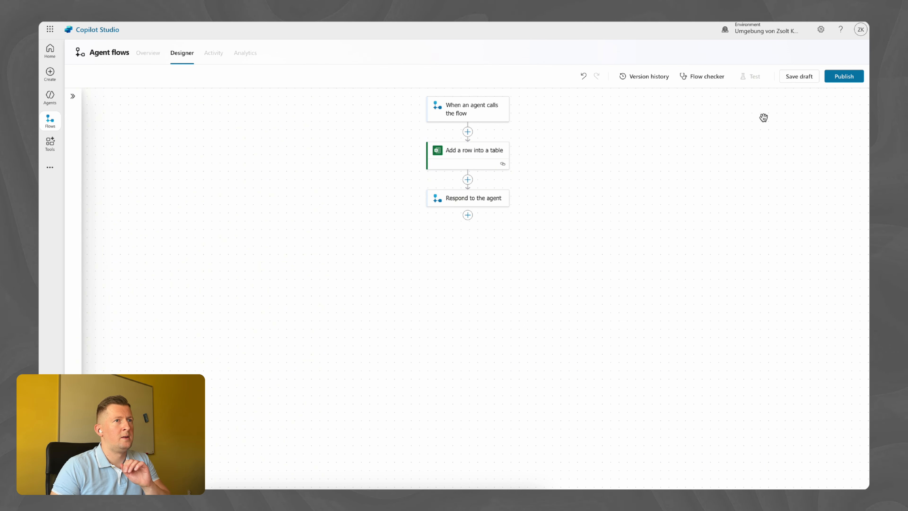
Save the agent flow as a draft and rename it emails_to_excel in its details.
{"action": "left_click", "coordinate": [795, 79]}
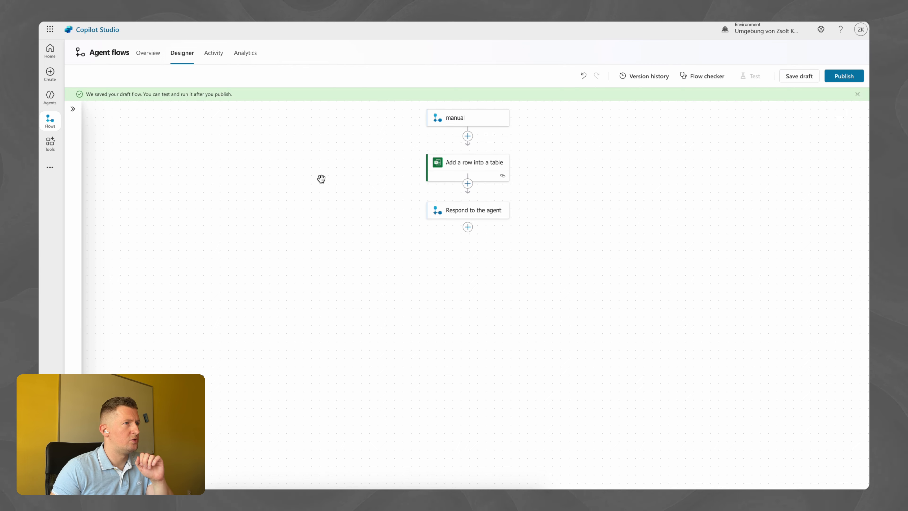
{"action": "left_click", "coordinate": [152, 60]}
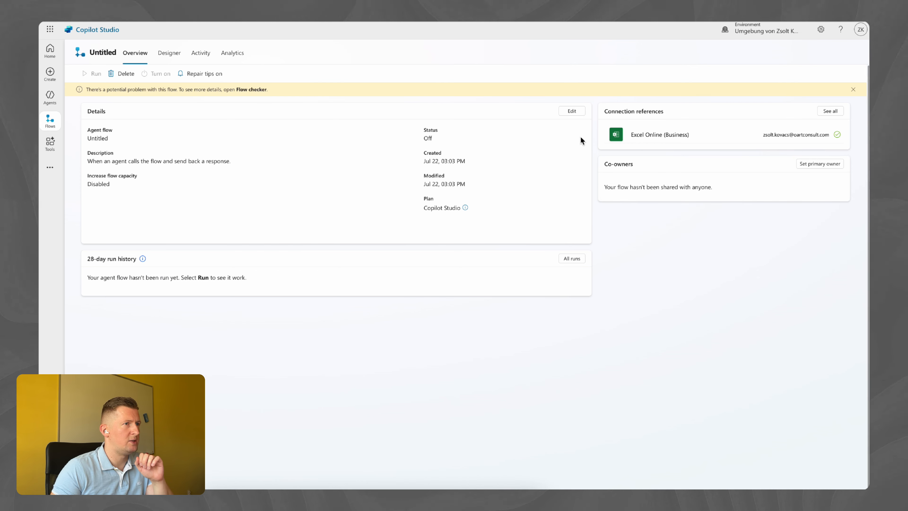
{"action": "left_click", "coordinate": [572, 111]}
{"action": "double_click", "coordinate": [744, 89]}
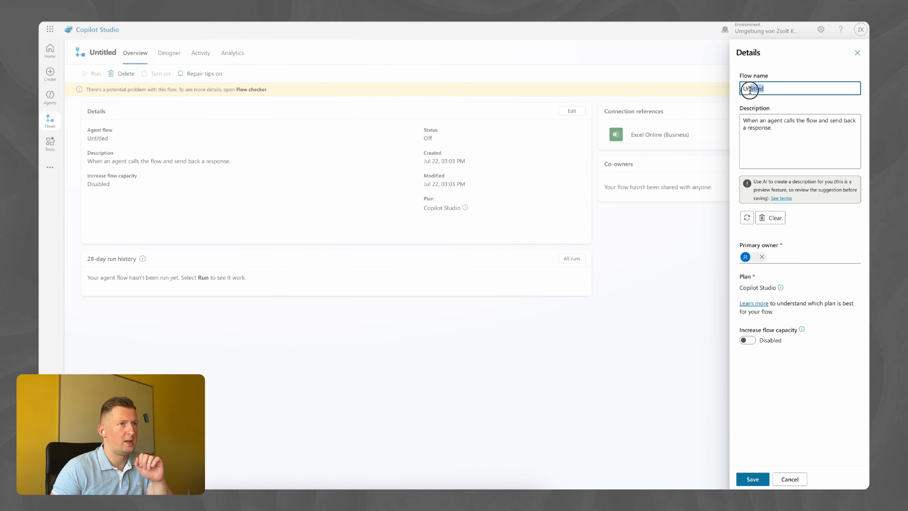
{"action": "type", "text": "emails"}
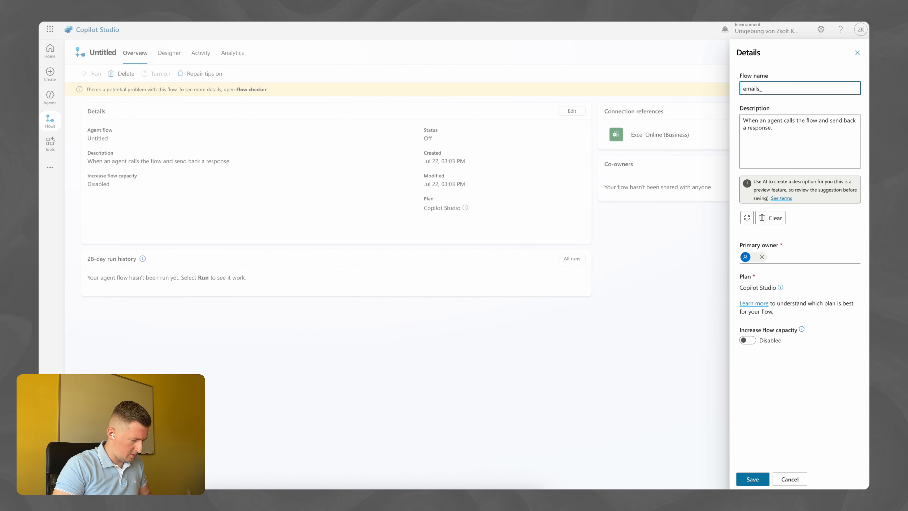
{"action": "type", "text": "_to_excel"}
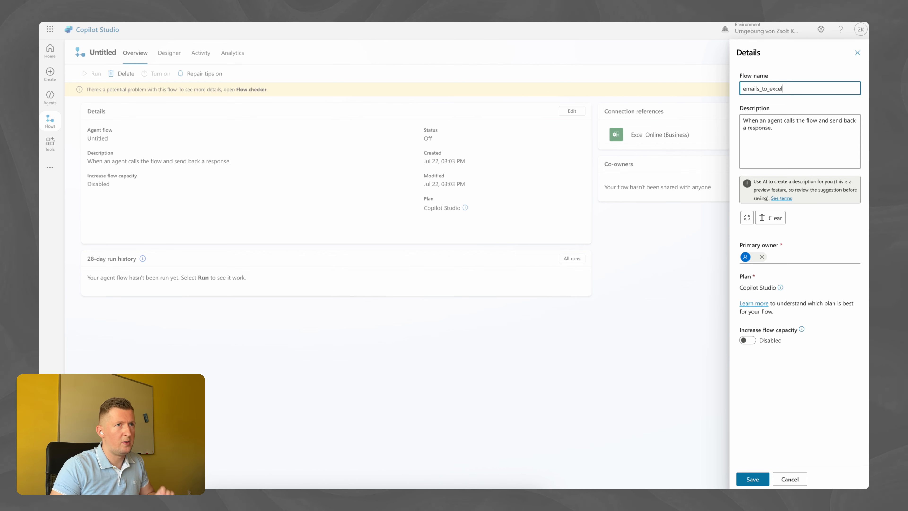
{"action": "left_click", "coordinate": [835, 219]}
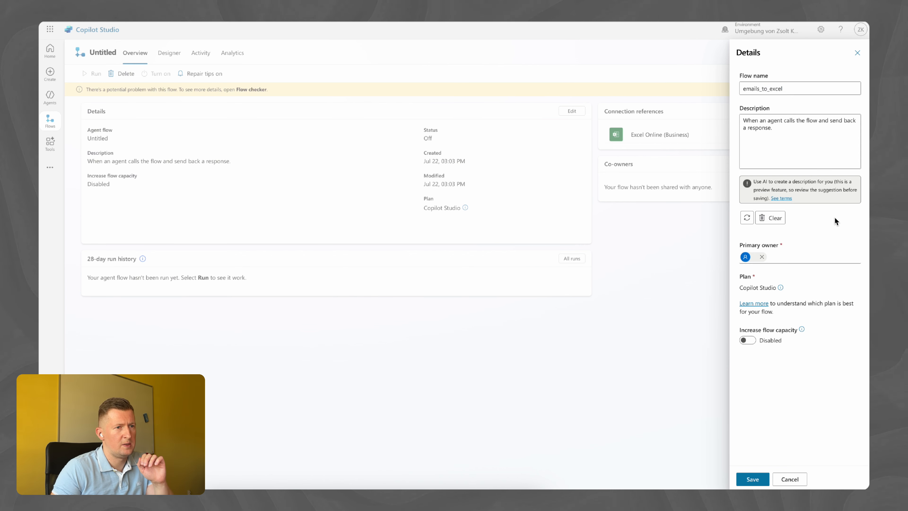
{"action": "left_click", "coordinate": [749, 484]}
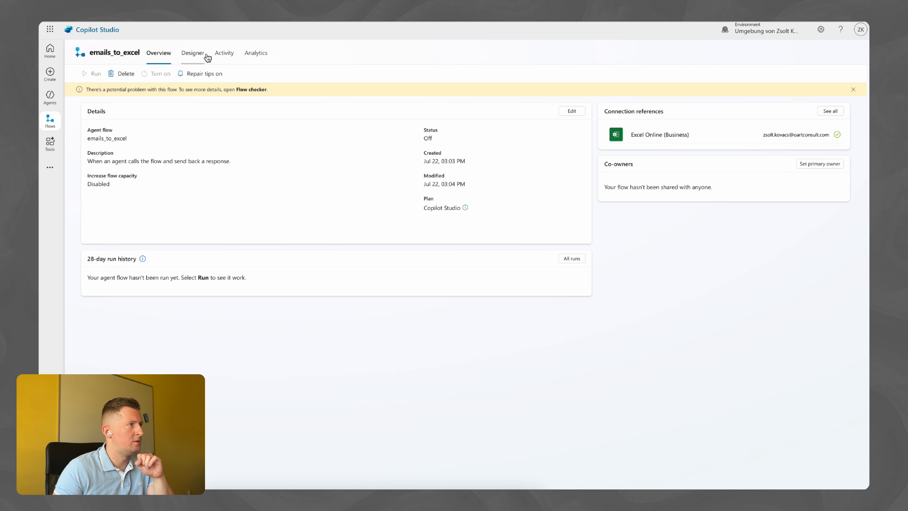
Publish the emails_to_excel flow from its designer and reopen the ogent agent's emails topic.
{"action": "left_click", "coordinate": [192, 56]}
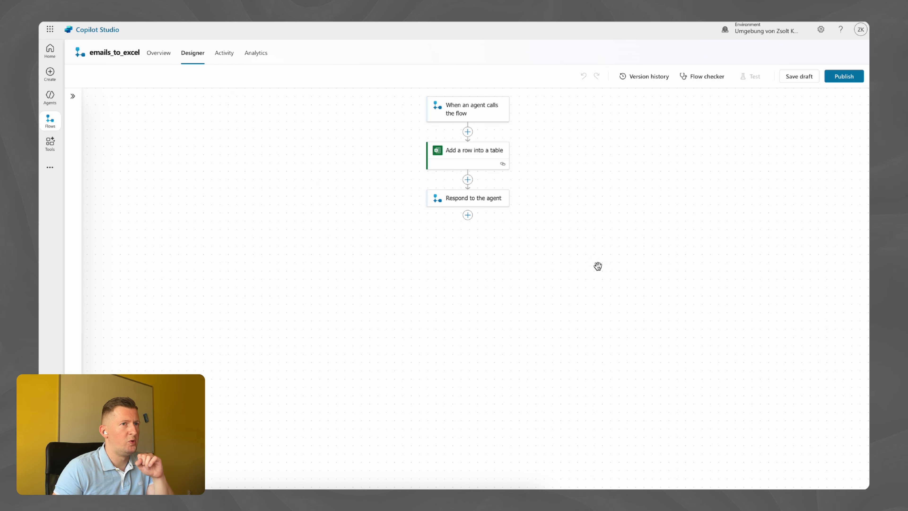
{"action": "left_click", "coordinate": [853, 78]}
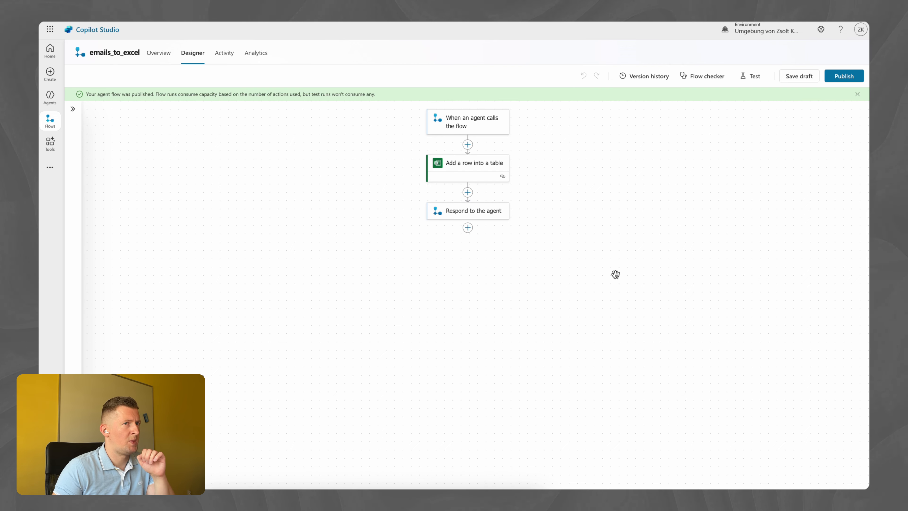
{"action": "left_click", "coordinate": [54, 103]}
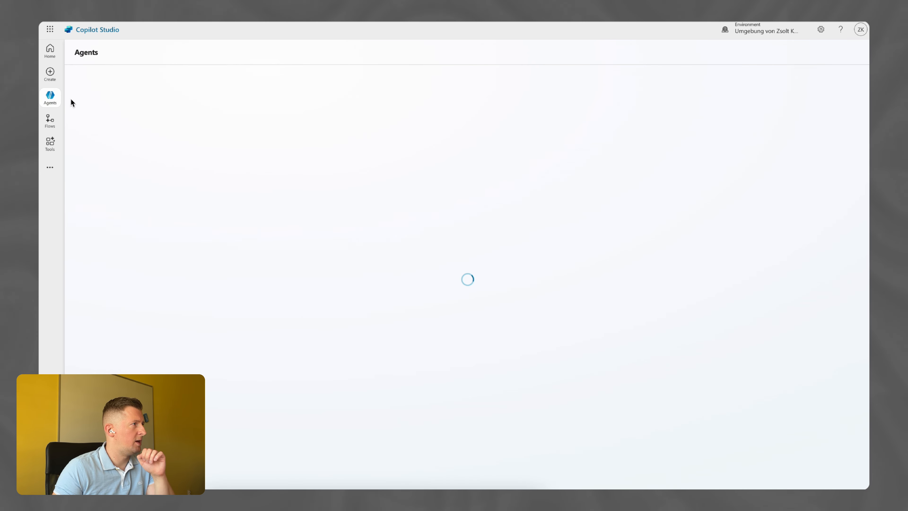
{"action": "left_click", "coordinate": [109, 135]}
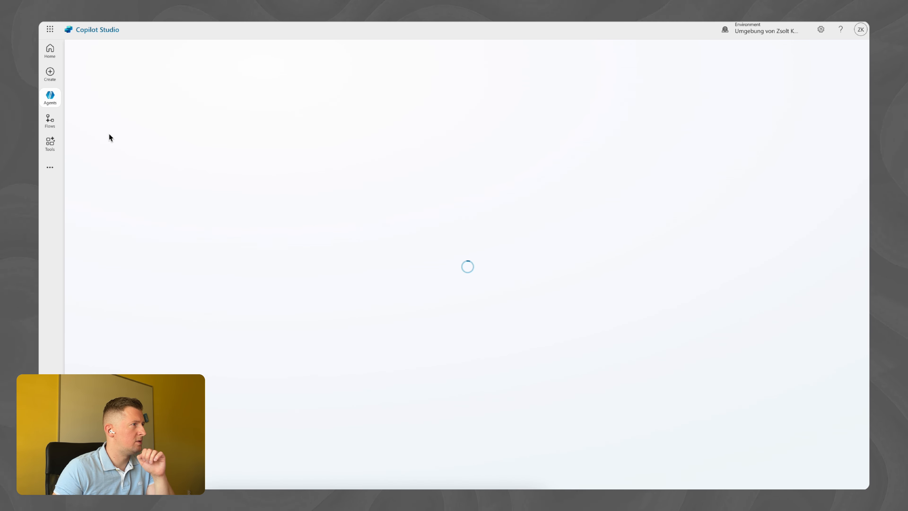
{"action": "left_click", "coordinate": [266, 55]}
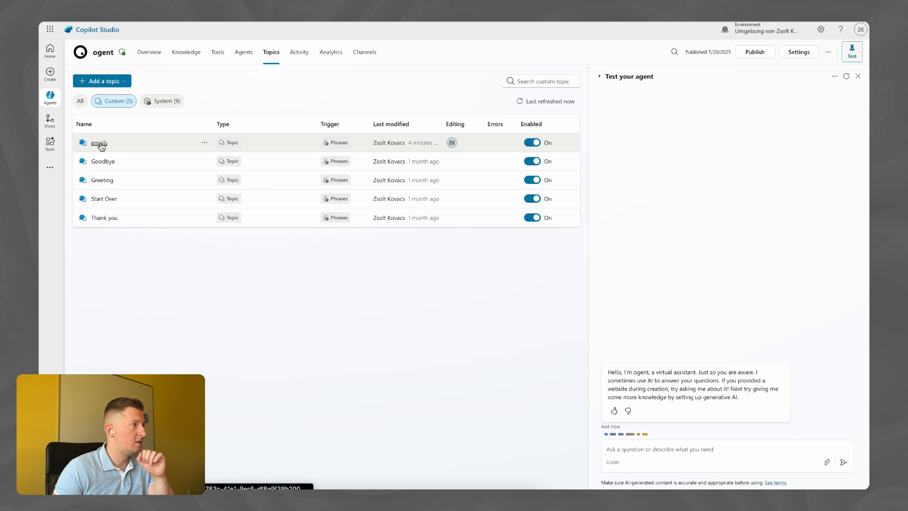
{"action": "left_click", "coordinate": [102, 142]}
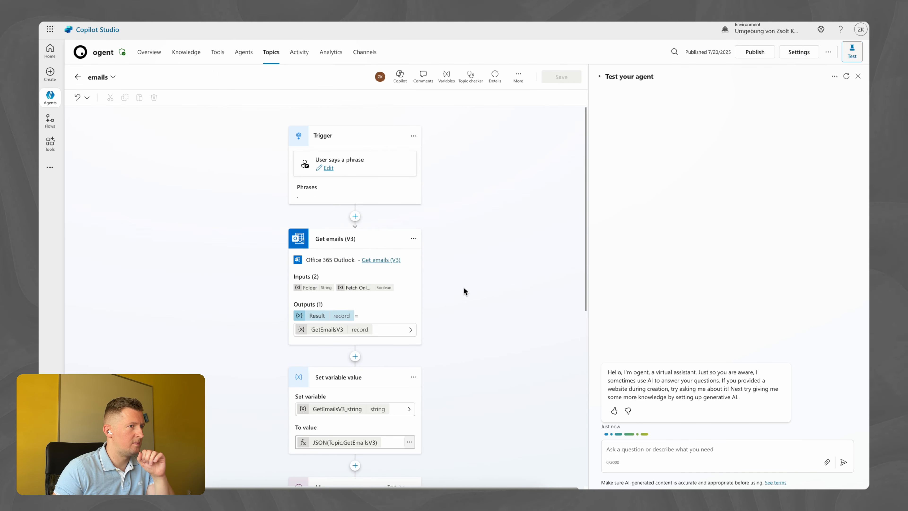
Add the emails_to_excel agent flow as a tool after the final Message node of the emails topic.
{"action": "scroll", "coordinate": [463, 292], "scroll_direction": "down", "scroll_amount": 10}
{"action": "left_click", "coordinate": [355, 345]}
{"action": "left_click", "coordinate": [334, 463]}
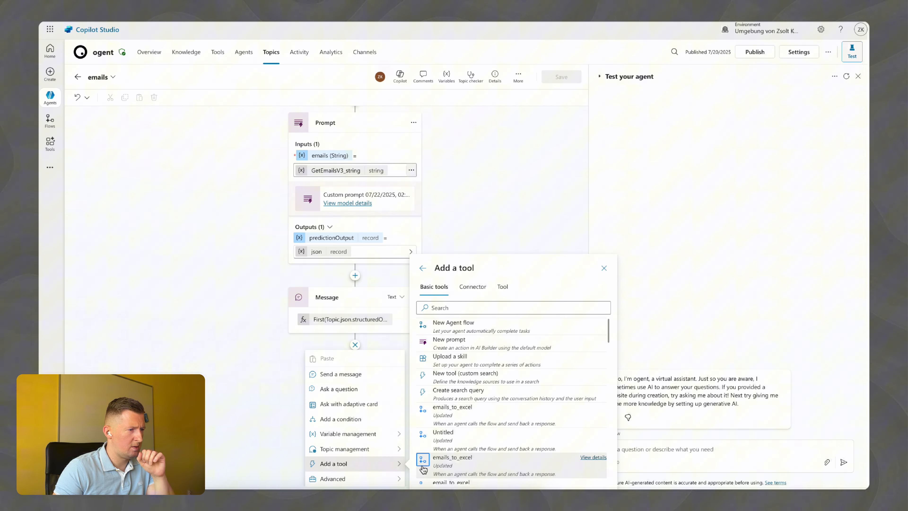
{"action": "left_click", "coordinate": [454, 413]}
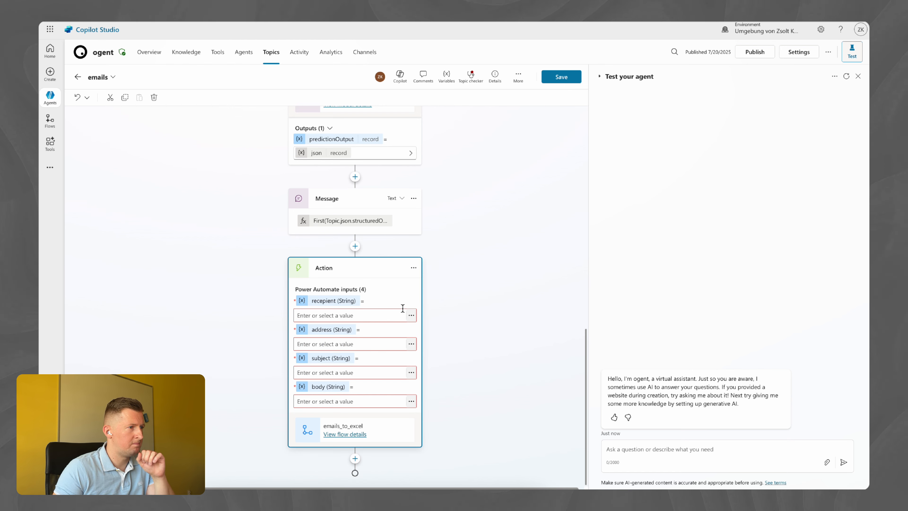
Copy the formula First(Topic.json.structuredOutput.emails).body from the final Message node and close its formula editor.
{"action": "left_click", "coordinate": [380, 314]}
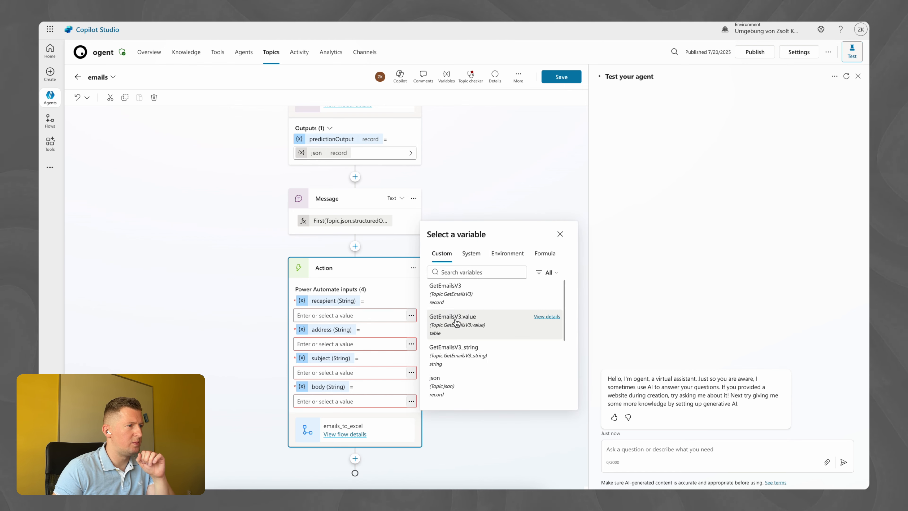
{"action": "left_click", "coordinate": [509, 184]}
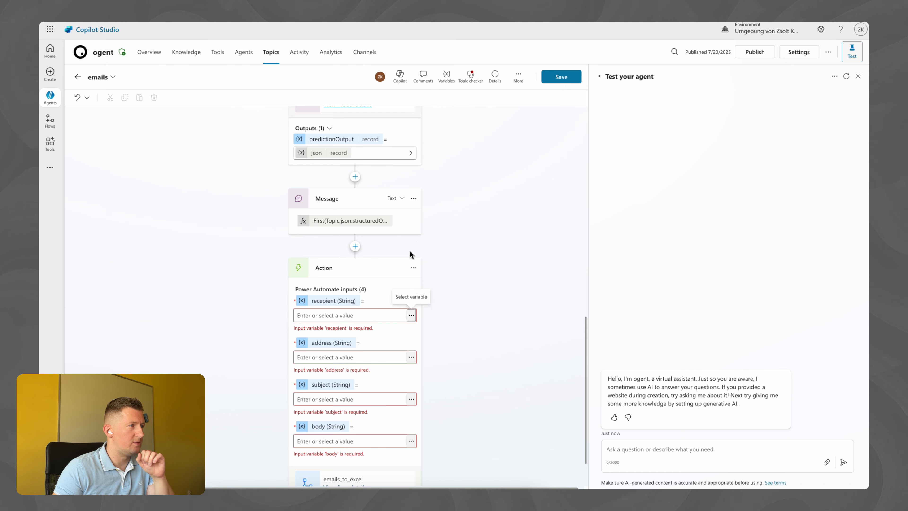
{"action": "left_click", "coordinate": [374, 224]}
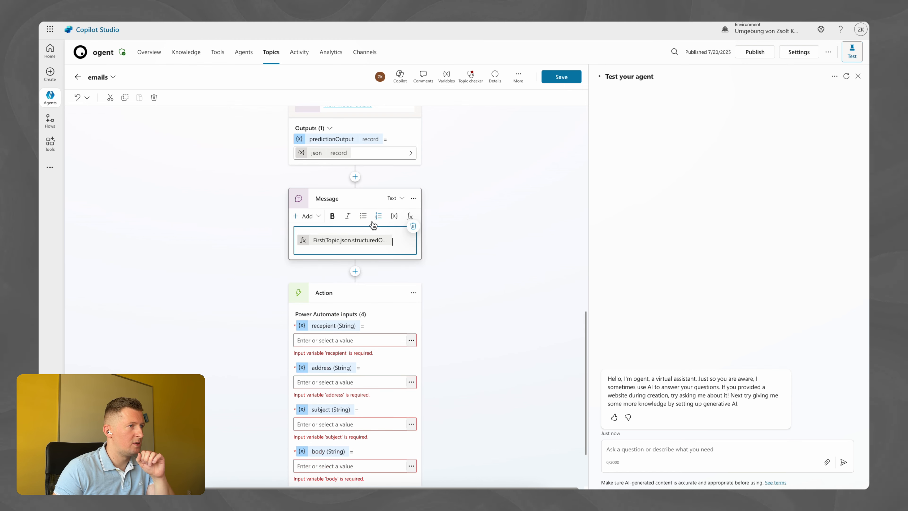
{"action": "left_click", "coordinate": [380, 238]}
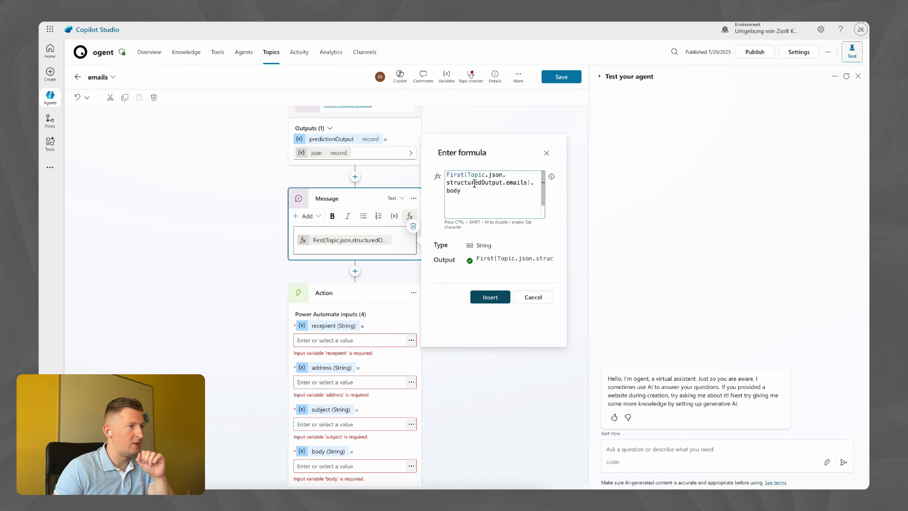
{"action": "left_click_drag", "start_coordinate": [460, 190], "coordinate": [445, 175]}
{"action": "key", "text": "ctrl+c"}
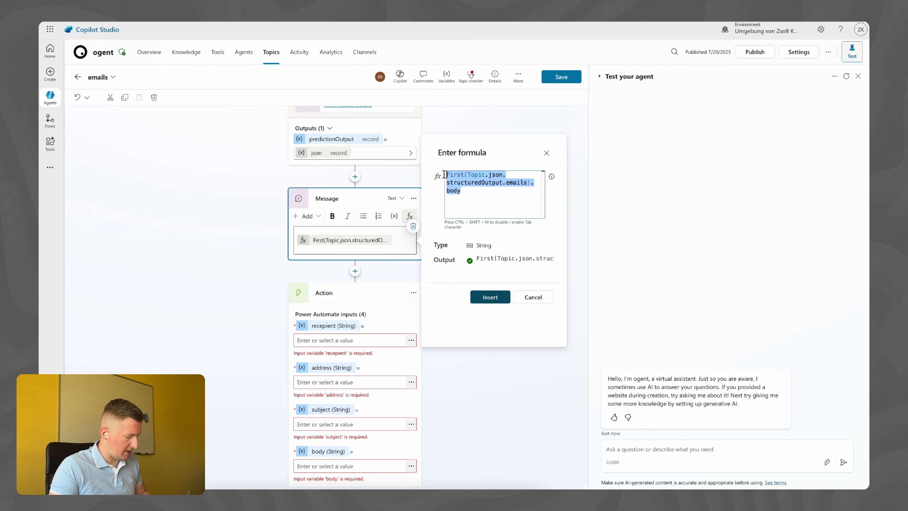
{"action": "left_click", "coordinate": [490, 297]}
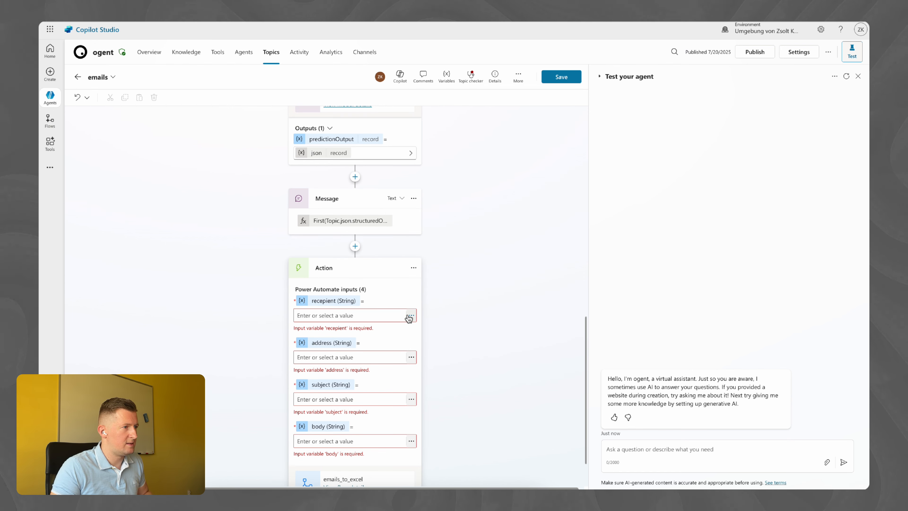
Set the emails_to_excel action's recepient input to the formula First(Topic.json.structuredOutput.emails).recipient.
{"action": "left_click", "coordinate": [411, 315]}
{"action": "left_click", "coordinate": [544, 261]}
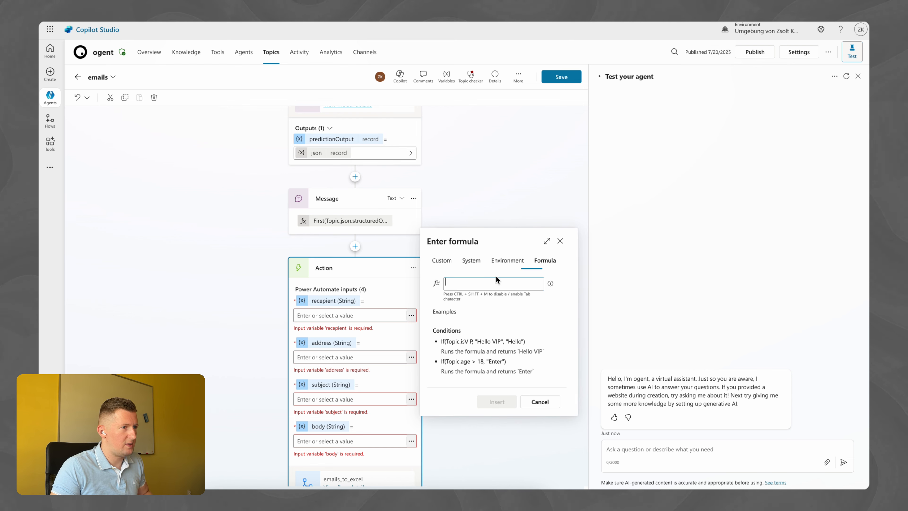
{"action": "key", "text": "ctrl+v"}
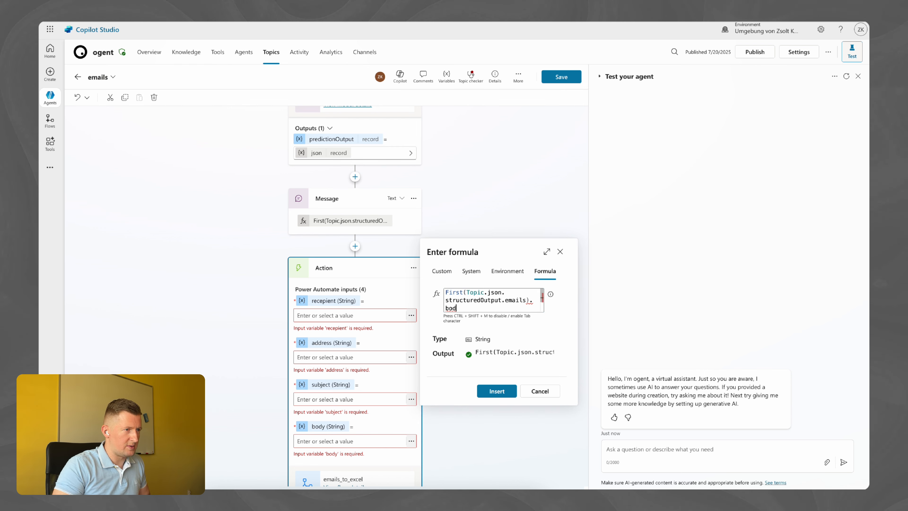
{"action": "key", "text": "BackSpace"}
{"action": "key", "text": "BackSpace"}
{"action": "key", "text": "BackSpace"}
{"action": "type", "text": "recipient"}
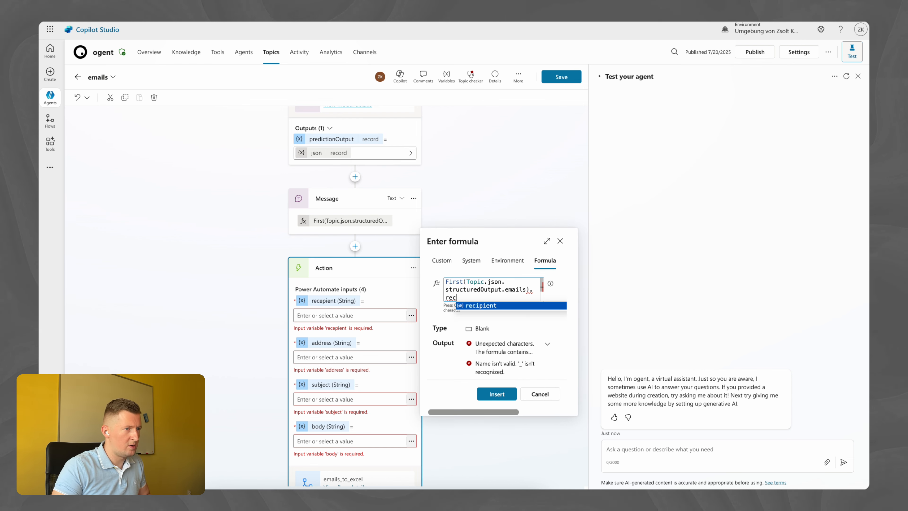
{"action": "left_click", "coordinate": [502, 392]}
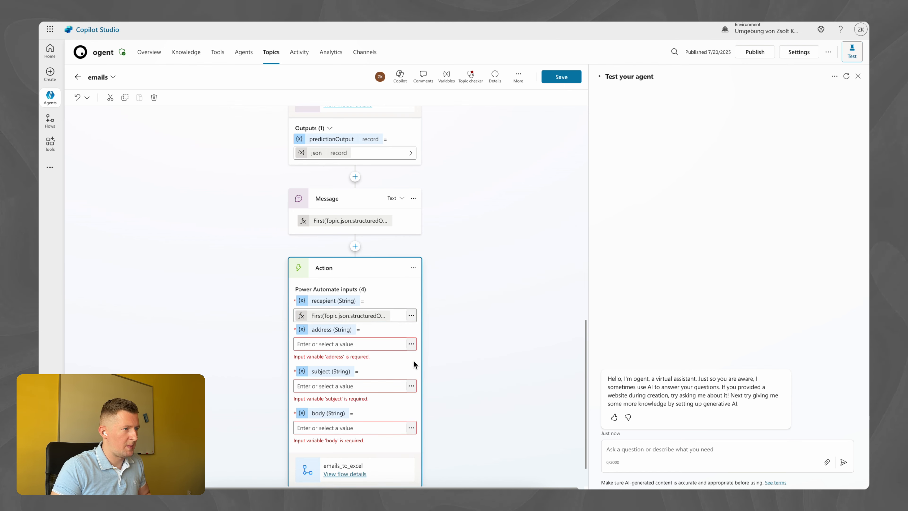
Set the action's address input to the formula First(Topic.json.structuredOutput.emails).address.
{"action": "left_click", "coordinate": [411, 344]}
{"action": "left_click", "coordinate": [539, 295]}
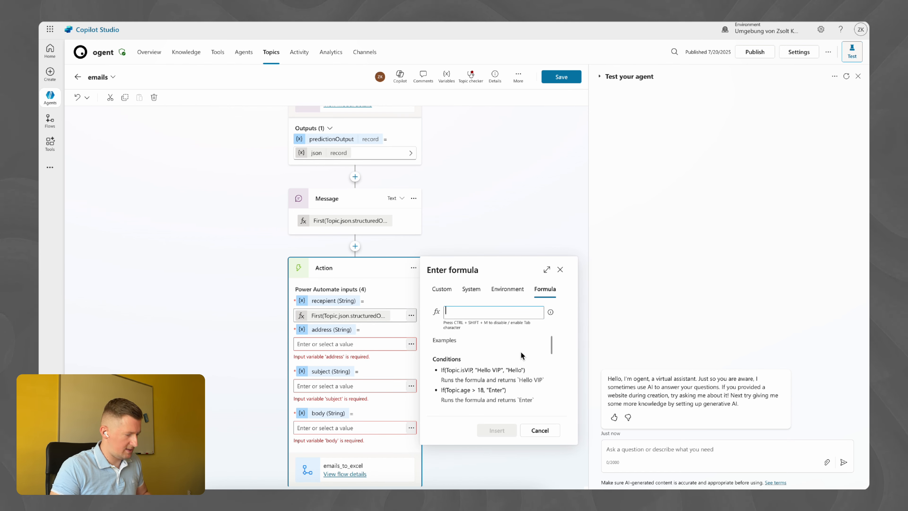
{"action": "type", "text": "First(Topic.json.structuredOutput.emails).body"}
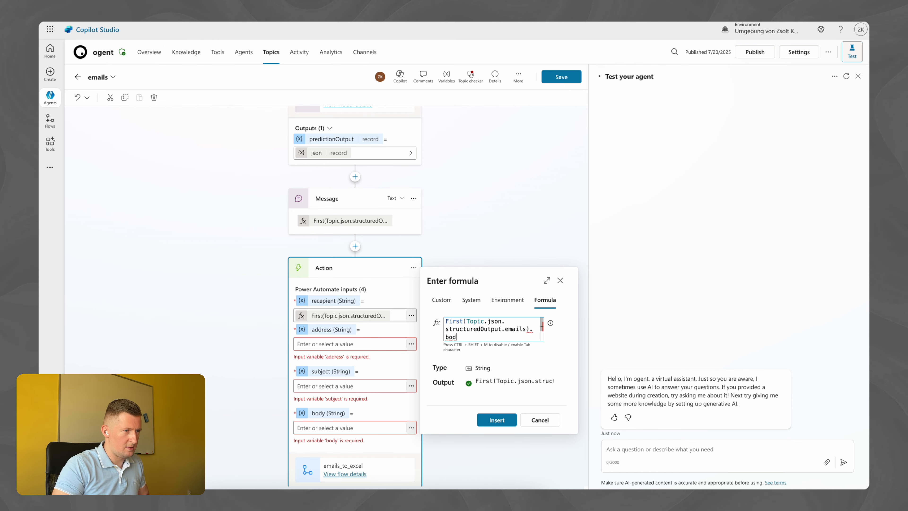
{"action": "key", "text": "BackSpace"}
{"action": "key", "text": "BackSpace"}
{"action": "key", "text": "BackSpace"}
{"action": "type", "text": "add"}
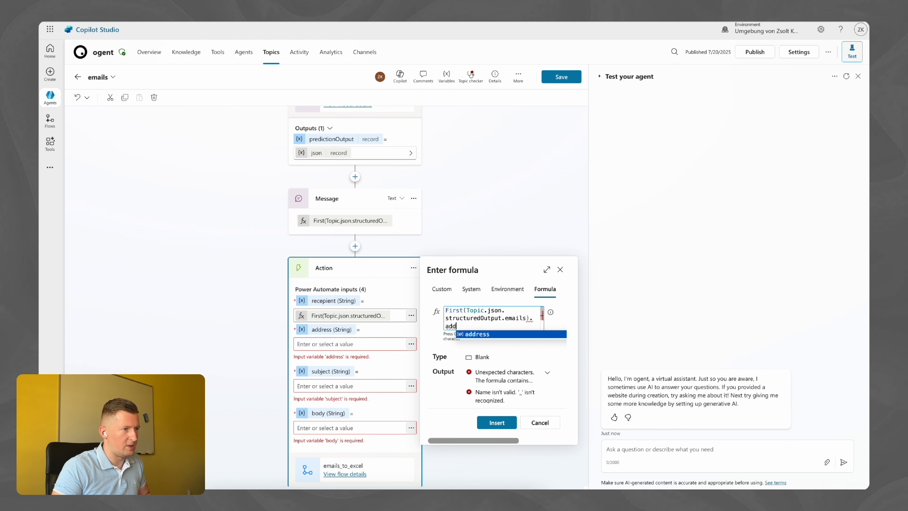
{"action": "left_click", "coordinate": [474, 340]}
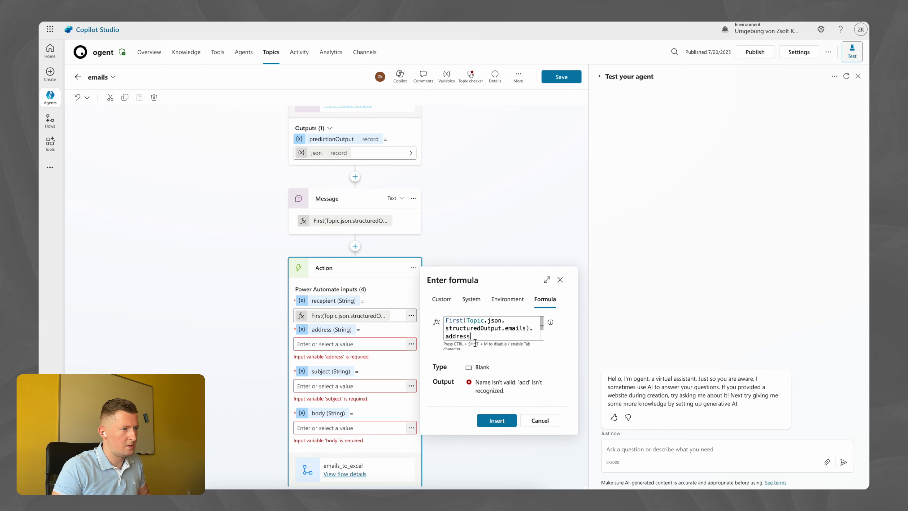
{"action": "left_click", "coordinate": [497, 417]}
Set the action's subject input to the formula First(Topic.json.structuredOutput.emails).subject.
{"action": "left_click", "coordinate": [413, 388]}
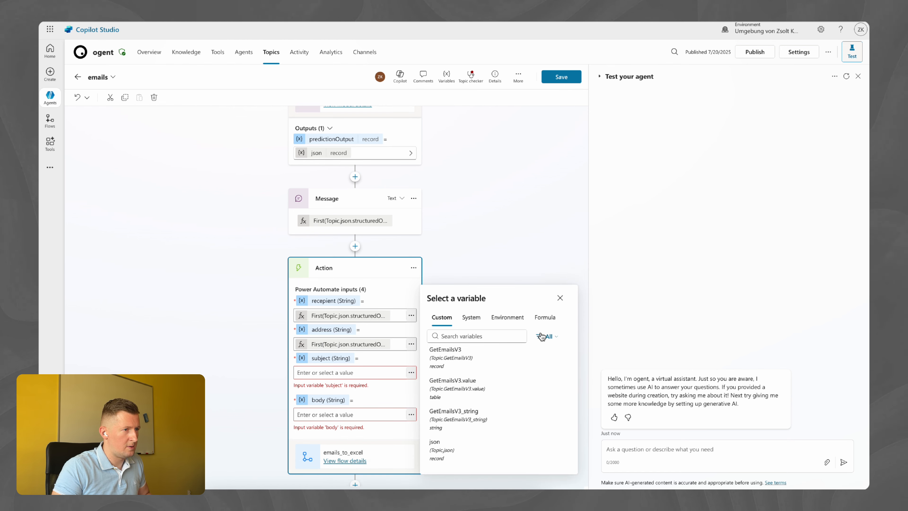
{"action": "left_click", "coordinate": [545, 317]}
{"action": "left_click", "coordinate": [494, 339]}
{"action": "type", "text": "First(Topic.json.structuredOutput.emails).body"}
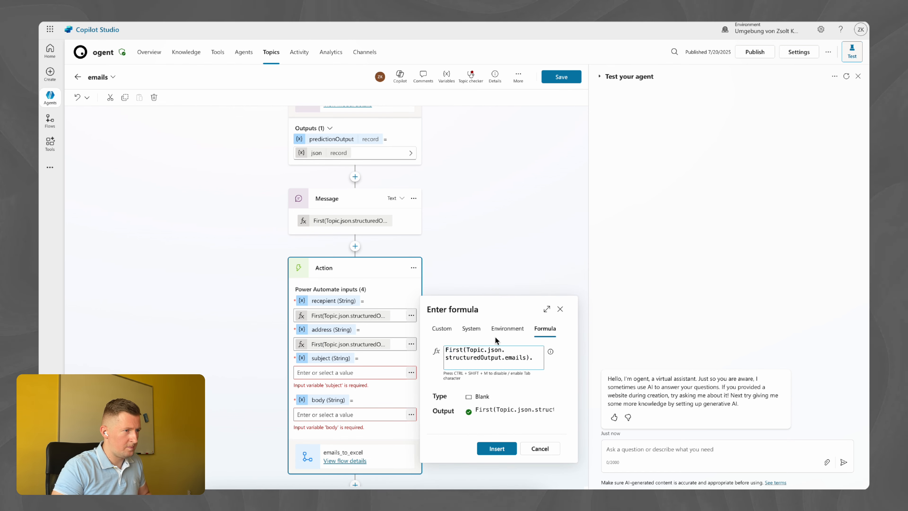
{"action": "key", "text": "BackSpace"}
{"action": "key", "text": "BackSpace"}
{"action": "key", "text": "BackSpace"}
{"action": "key", "text": "BackSpace"}
{"action": "type", "text": "sub"}
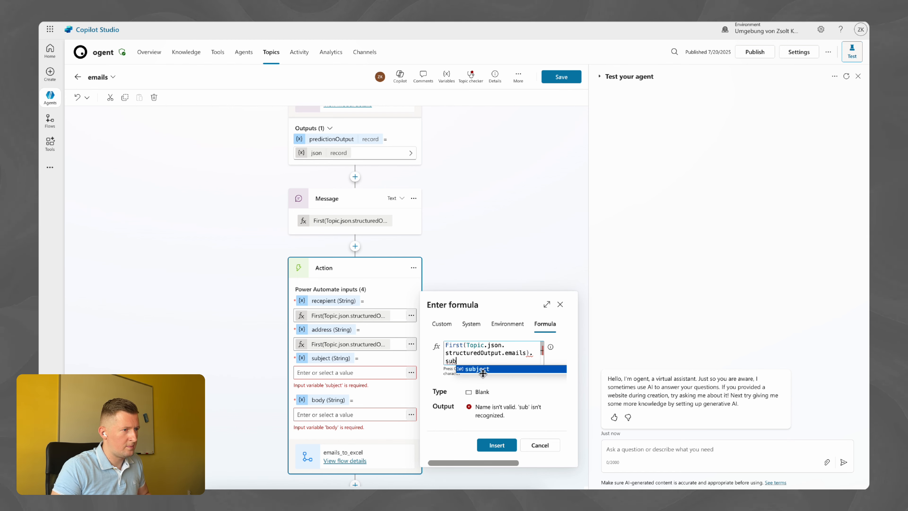
{"action": "left_click", "coordinate": [483, 373]}
{"action": "left_click", "coordinate": [499, 447]}
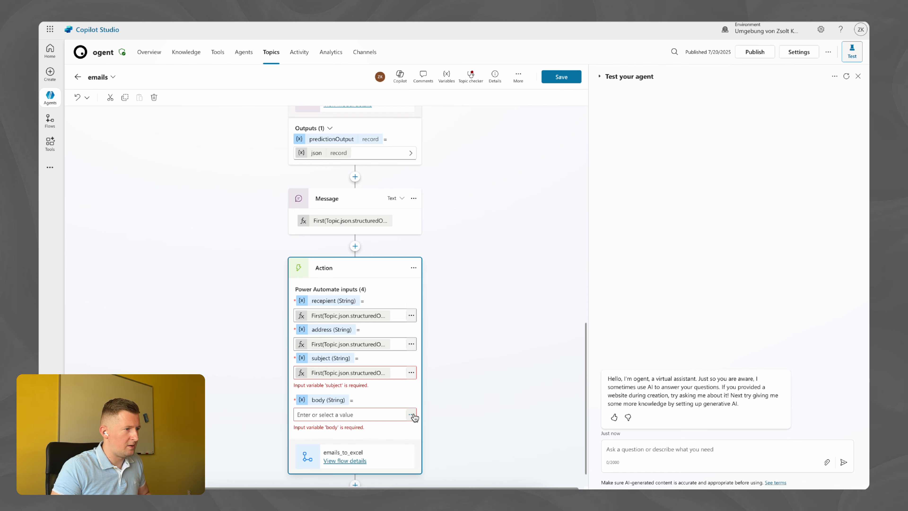
Set the action's body input to the formula First(Topic.json.structuredOutput.emails).body and save the emails topic.
{"action": "left_click", "coordinate": [412, 401]}
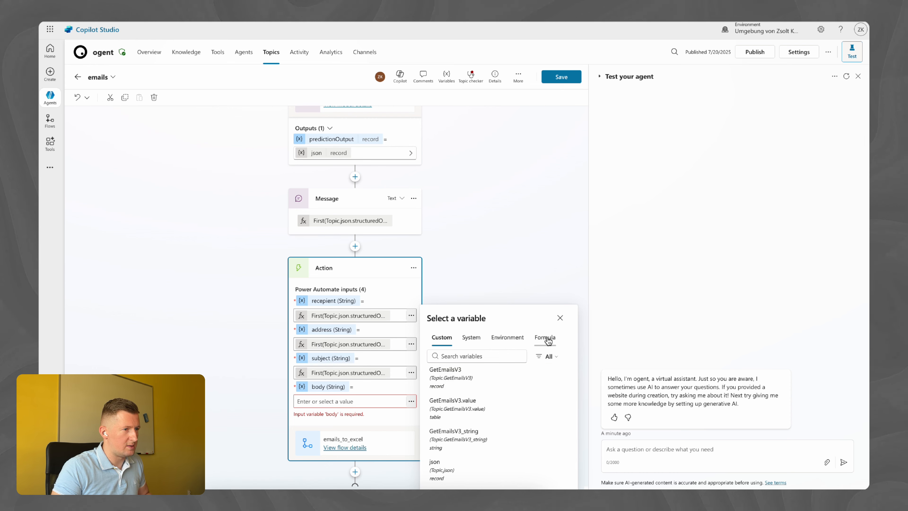
{"action": "left_click", "coordinate": [548, 340]}
{"action": "type", "text": "First(Topic.json.structuredOutput.emails).body"}
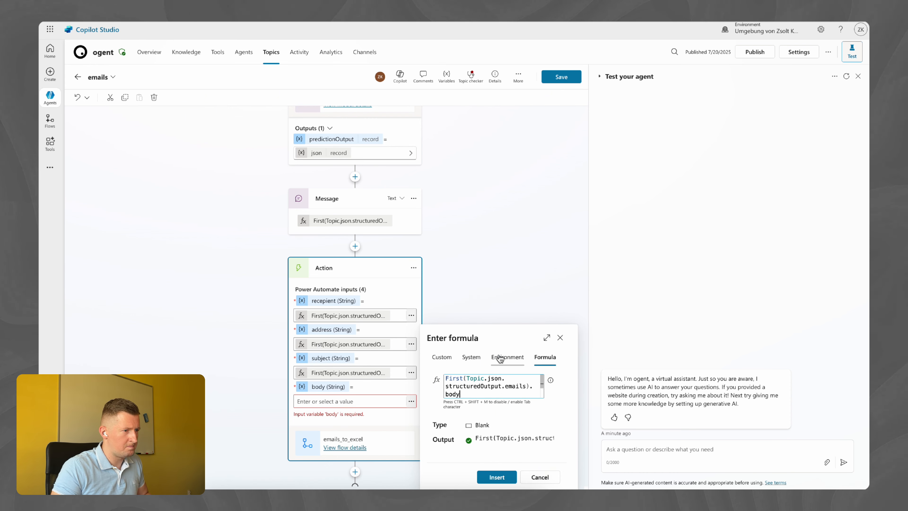
{"action": "left_click", "coordinate": [497, 477]}
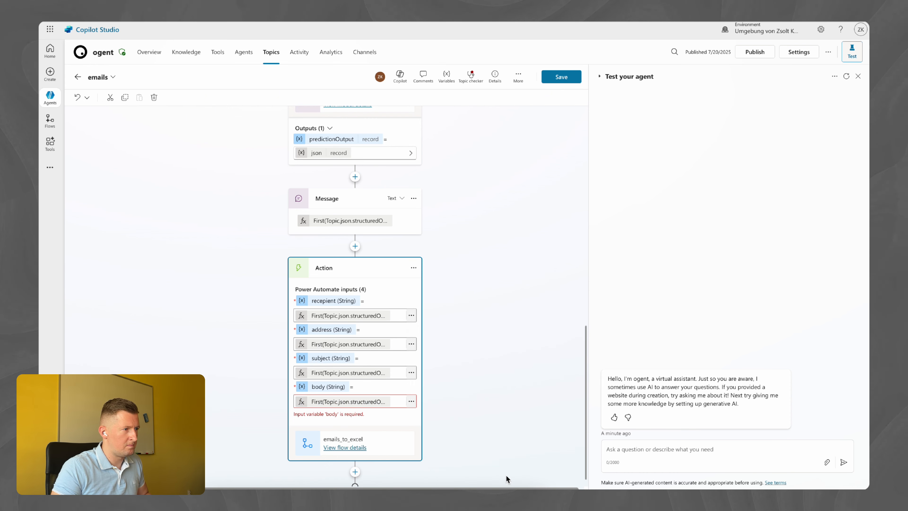
{"action": "left_click", "coordinate": [474, 375]}
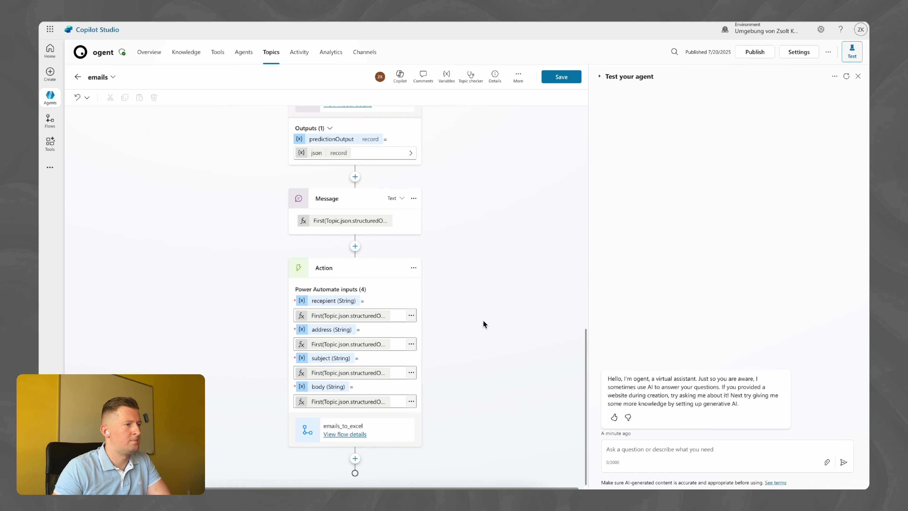
{"action": "left_click", "coordinate": [561, 77]}
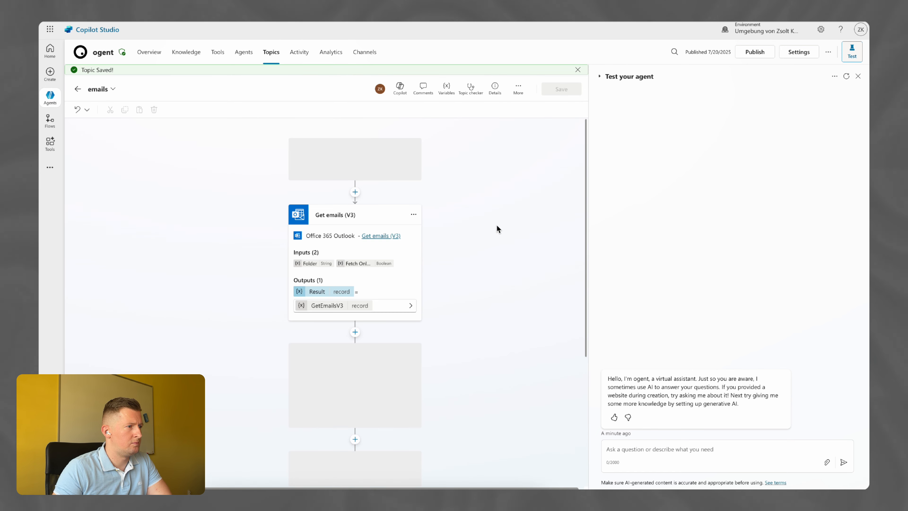
Connect emails_to_excel with its Excel Online (Business) connection in the agent's connection settings and return to the topic's Action node.
{"action": "left_click", "coordinate": [798, 52]}
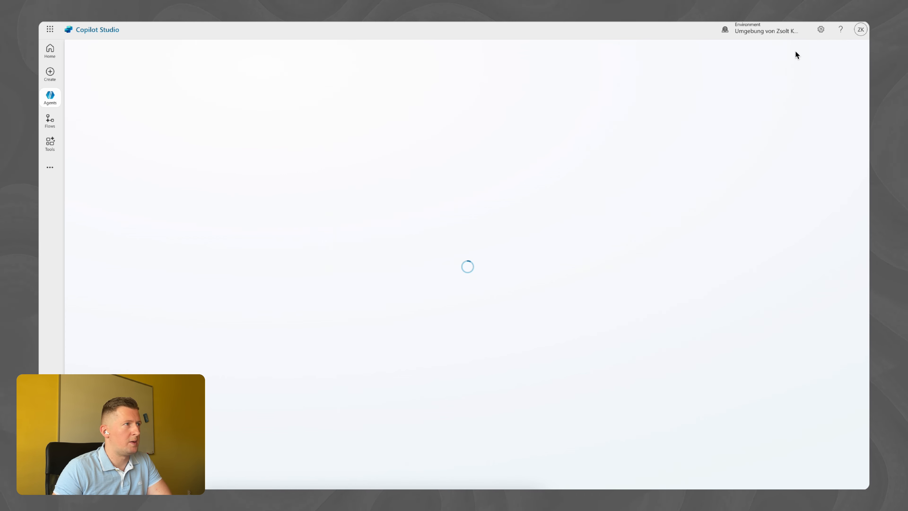
{"action": "left_click", "coordinate": [136, 130]}
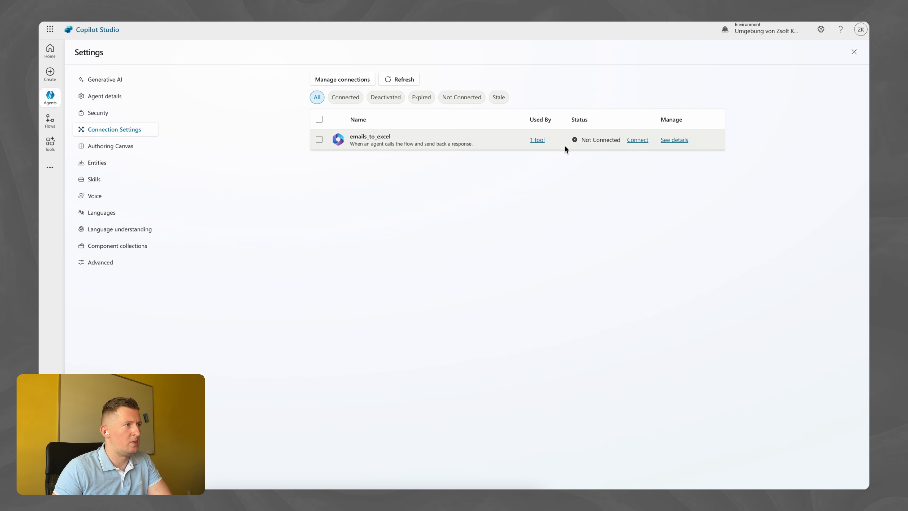
{"action": "left_click", "coordinate": [634, 141]}
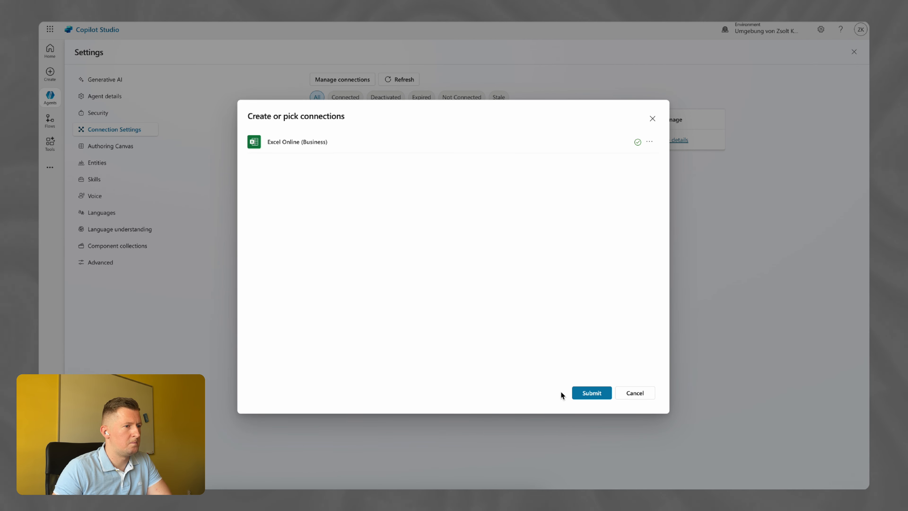
{"action": "left_click", "coordinate": [592, 393]}
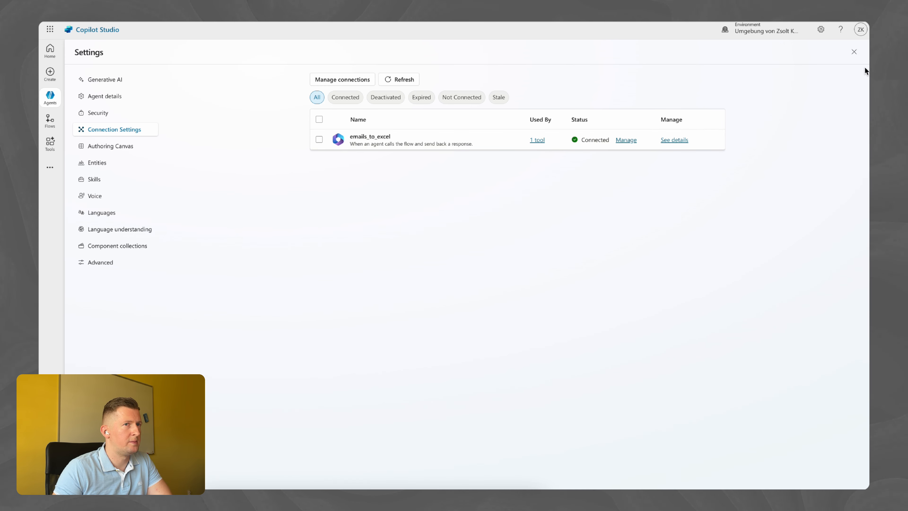
{"action": "left_click", "coordinate": [855, 52]}
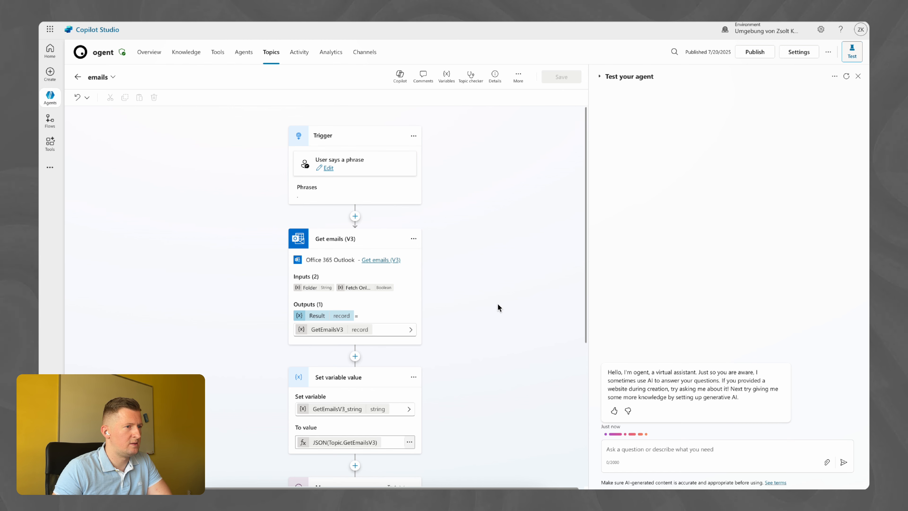
{"action": "scroll", "coordinate": [498, 303], "scroll_direction": "down", "scroll_amount": 5}
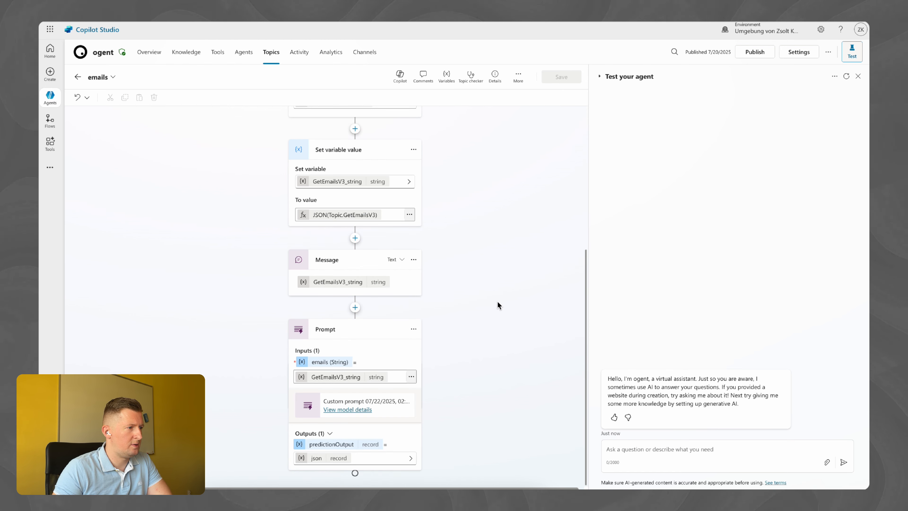
{"action": "scroll", "coordinate": [498, 303], "scroll_direction": "down", "scroll_amount": 5}
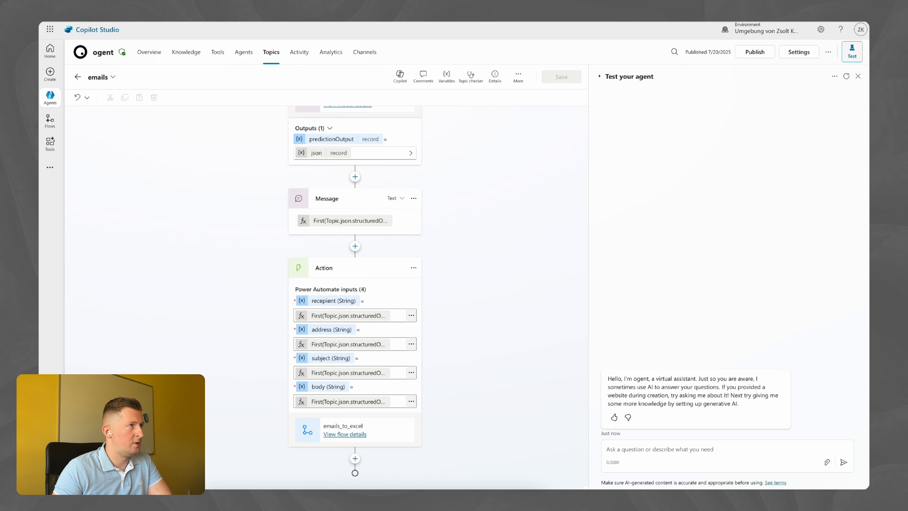
Switch to the emails workbook in Excel and narrow the table's Body column so the whole table fits the view.
{"action": "key", "text": "ctrl+Tab"}
{"action": "left_click", "coordinate": [365, 186]}
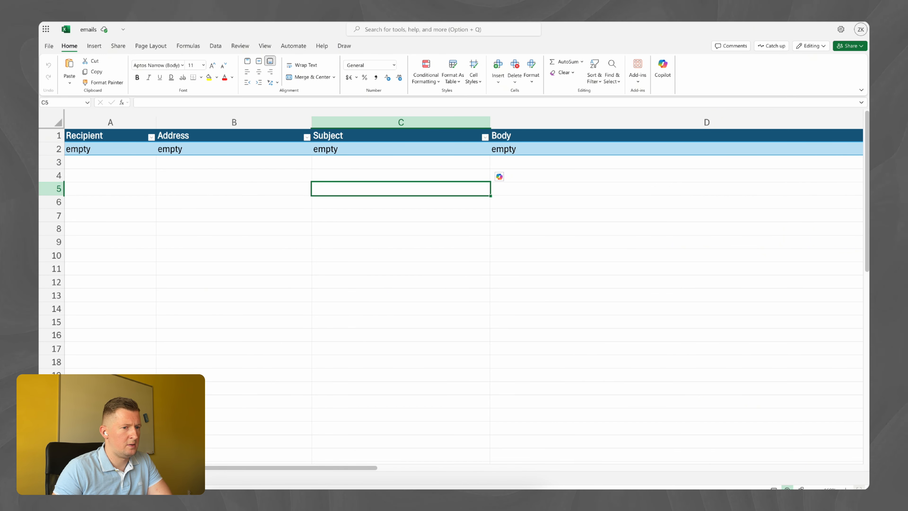
{"action": "left_click", "coordinate": [814, 488]}
{"action": "left_click", "coordinate": [814, 489]}
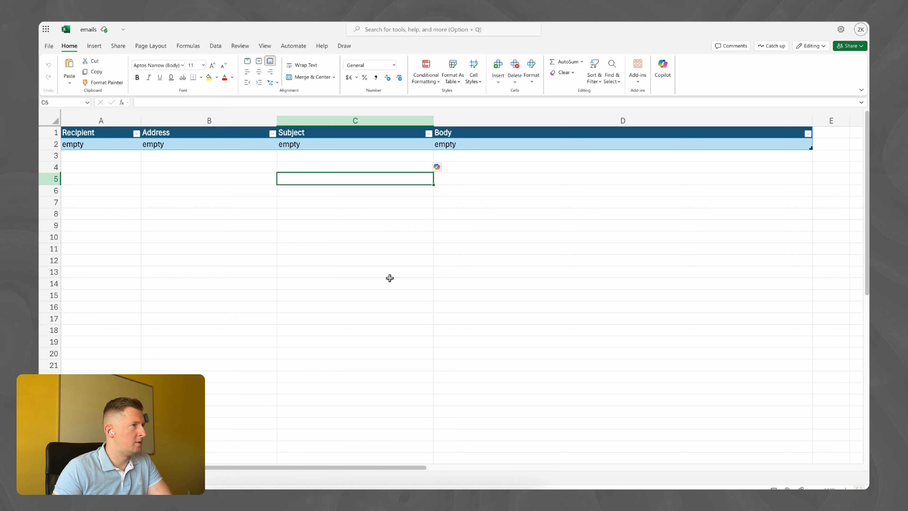
{"action": "left_click_drag", "start_coordinate": [813, 121], "coordinate": [743, 121]}
{"action": "left_click", "coordinate": [563, 236]}
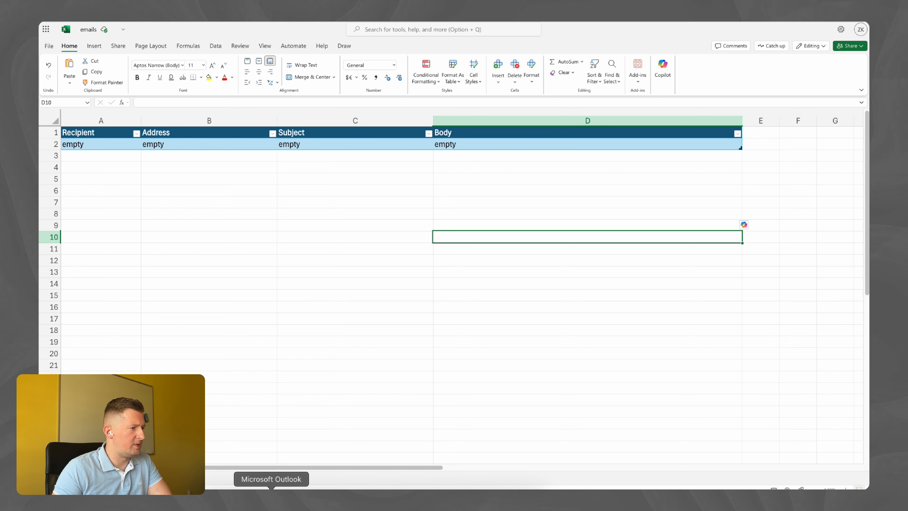
Check the test emails in Outlook's TEST folder and return to the emails workbook in Excel.
{"action": "left_click", "coordinate": [272, 499]}
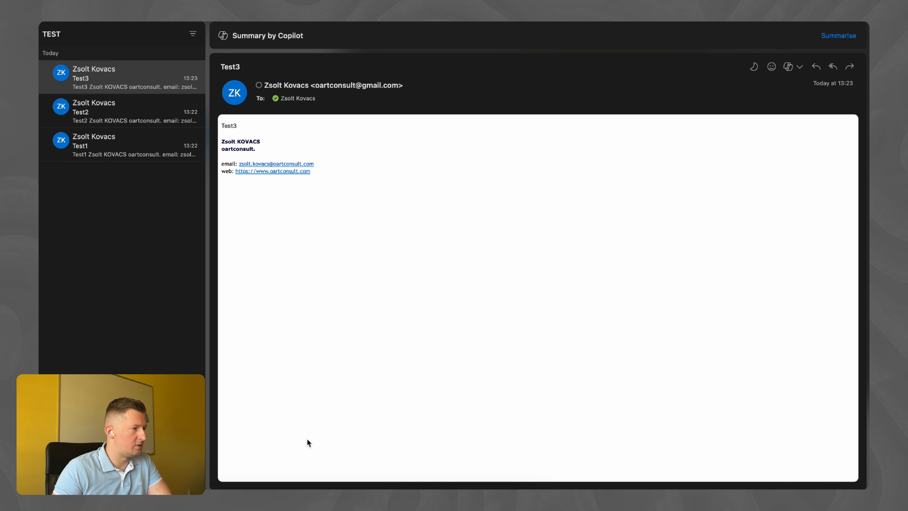
{"action": "left_click", "coordinate": [235, 499]}
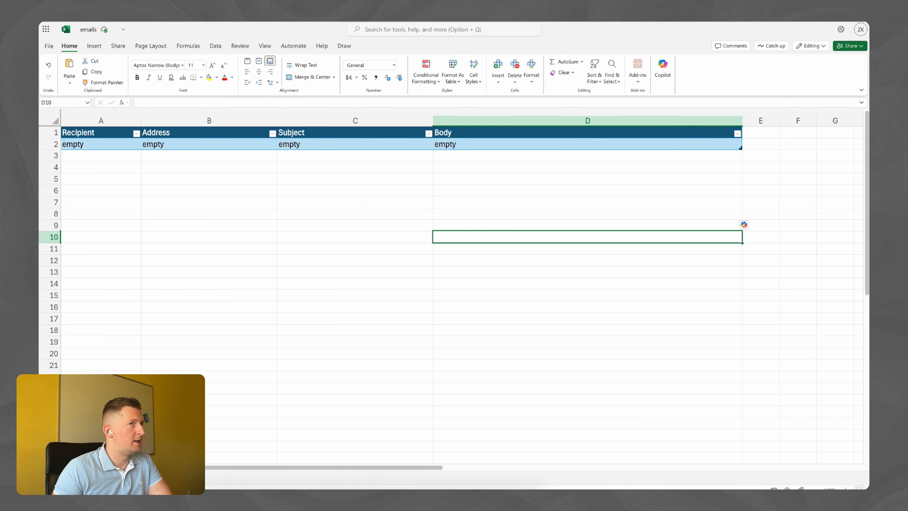
Switch to Copilot Studio, send the agent a test message that triggers the emails topic, and check the run through the emails_to_excel Action node.
{"action": "left_click", "coordinate": [229, 22]}
{"action": "left_click", "coordinate": [161, 22]}
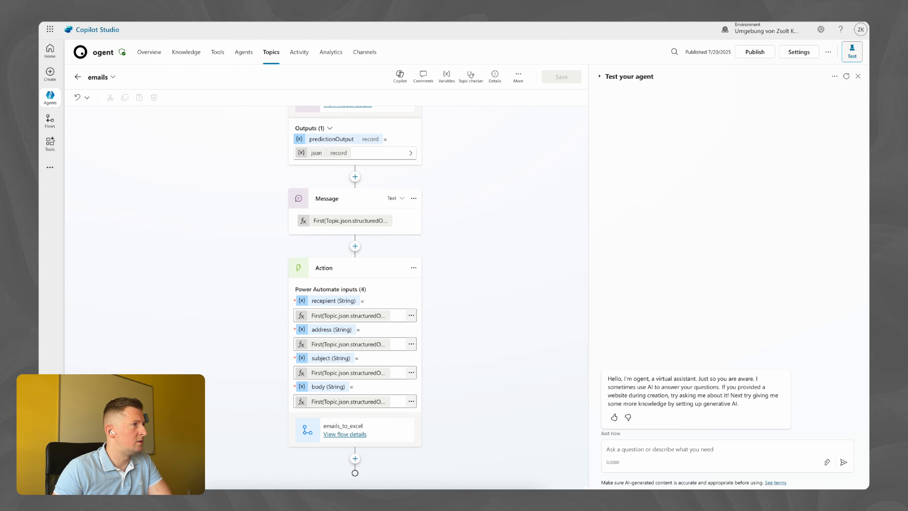
{"action": "left_click", "coordinate": [632, 447]}
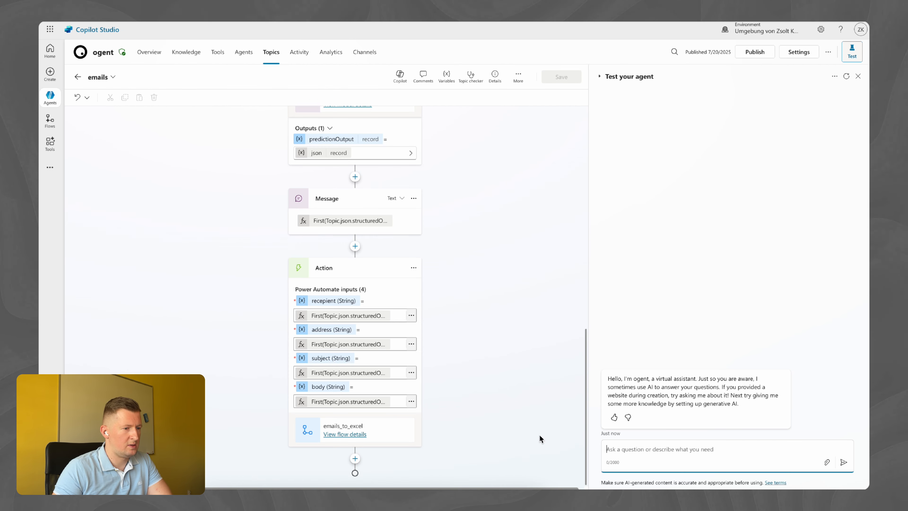
{"action": "key", "text": "Return"}
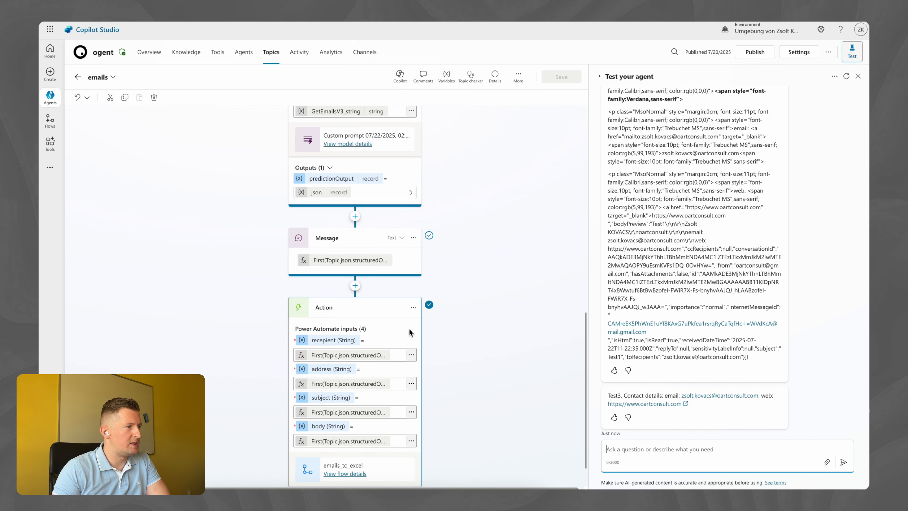
{"action": "scroll", "coordinate": [400, 322], "scroll_direction": "down", "scroll_amount": 1}
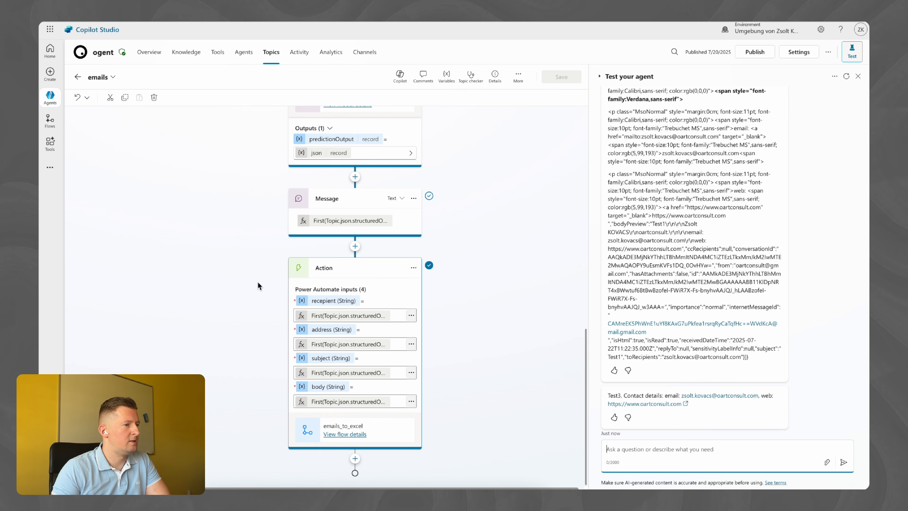
Switch to the emails workbook in Excel and widen the table's Body column to fit the full text of the new row.
{"action": "left_click", "coordinate": [236, 8]}
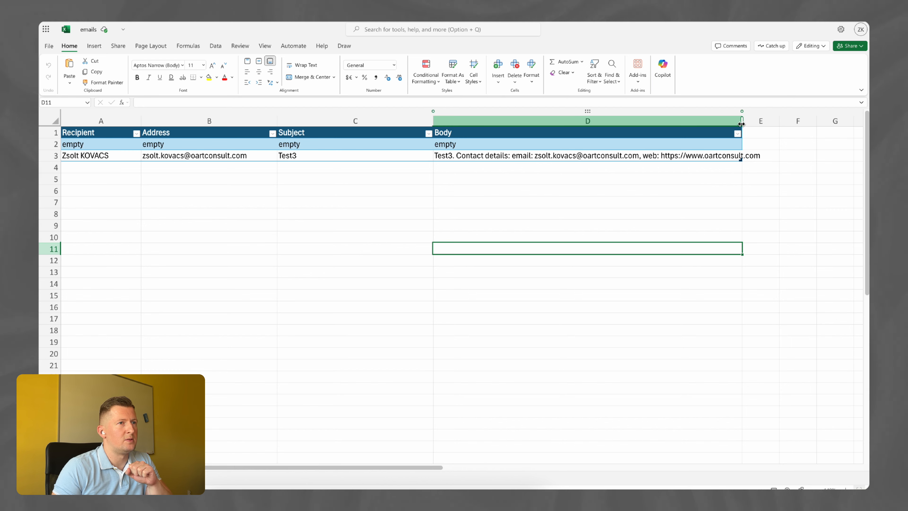
{"action": "left_click_drag", "start_coordinate": [742, 123], "coordinate": [784, 122]}
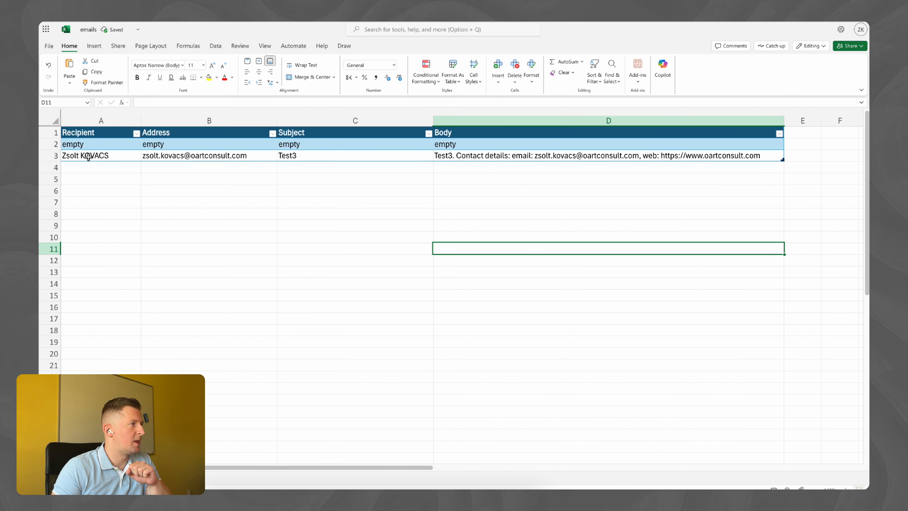